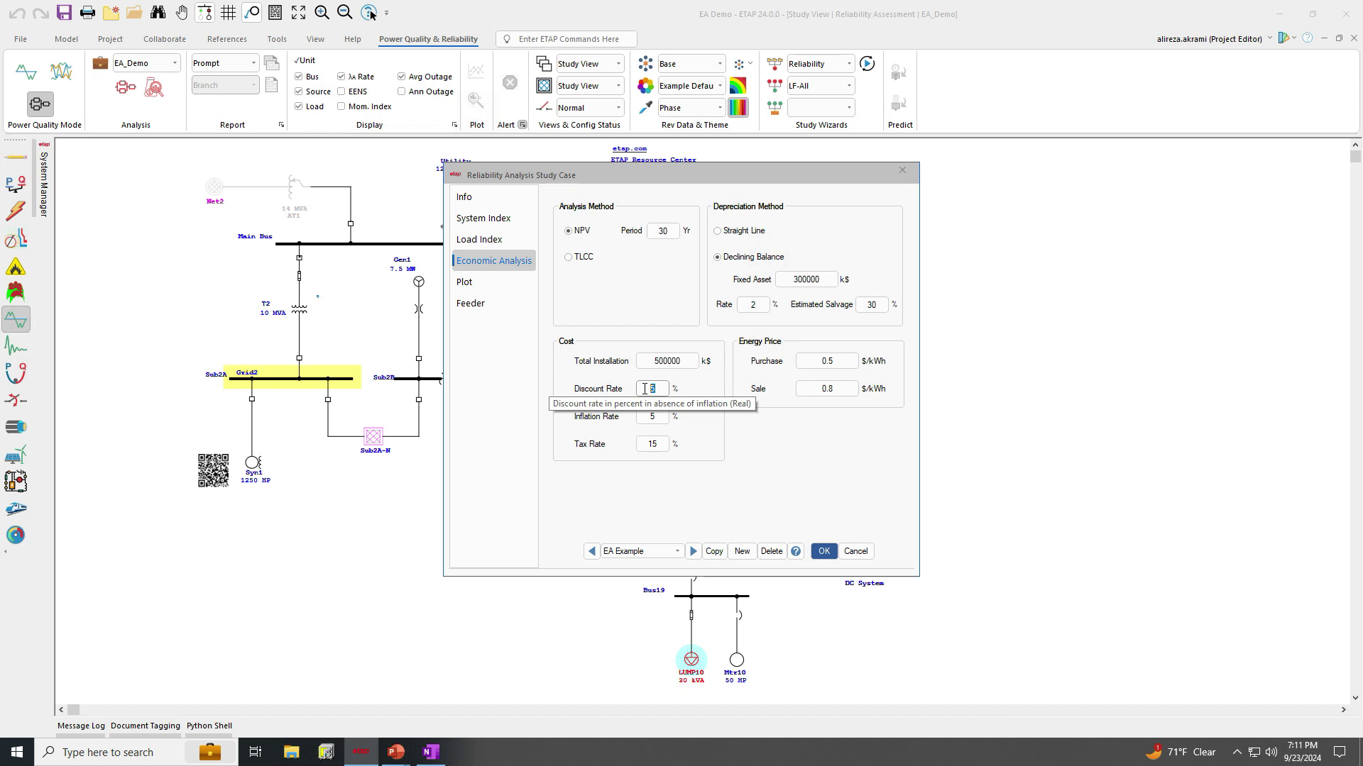
# Set the inflation rate to 1.5% and the energy purchase price to 0.17 $/kWh, following the example slide.
pyautogui.click(644, 418)
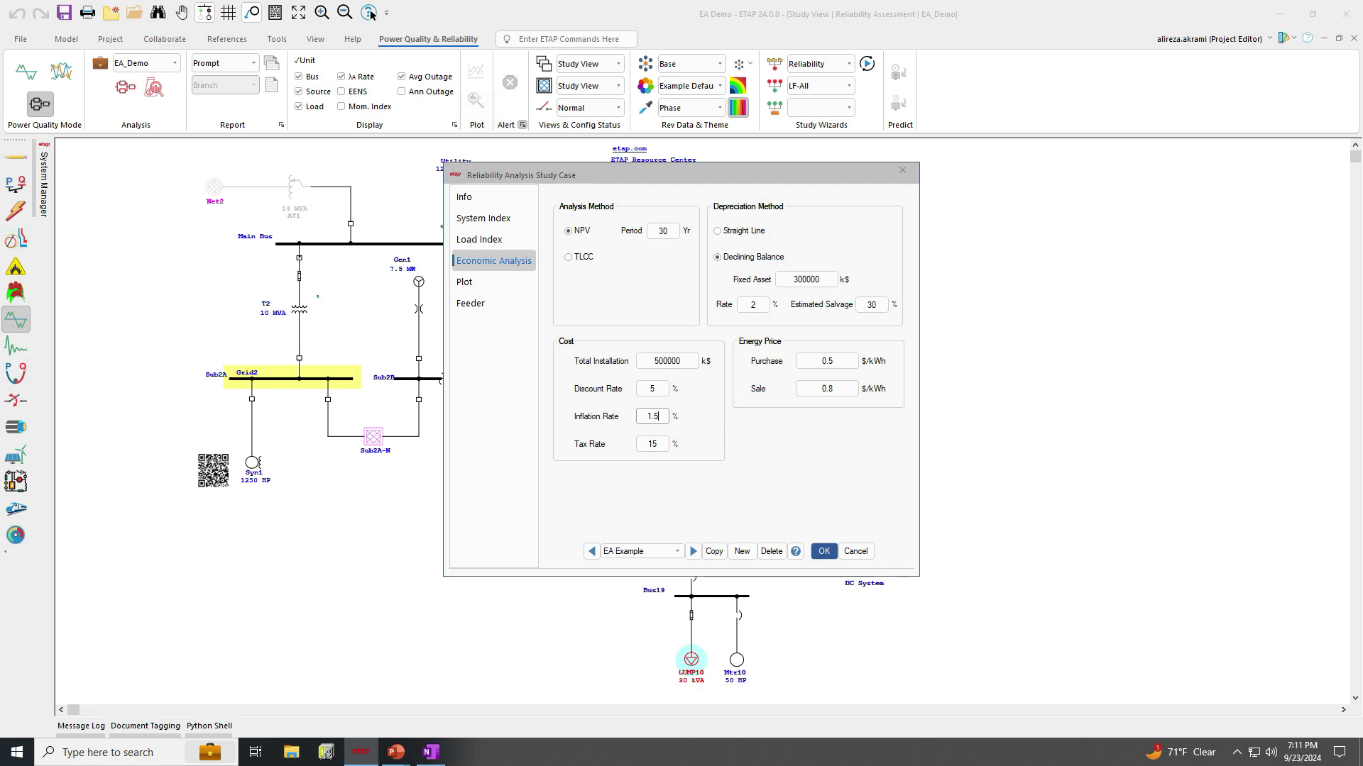
pyautogui.hotkey('alt', 'Tab')
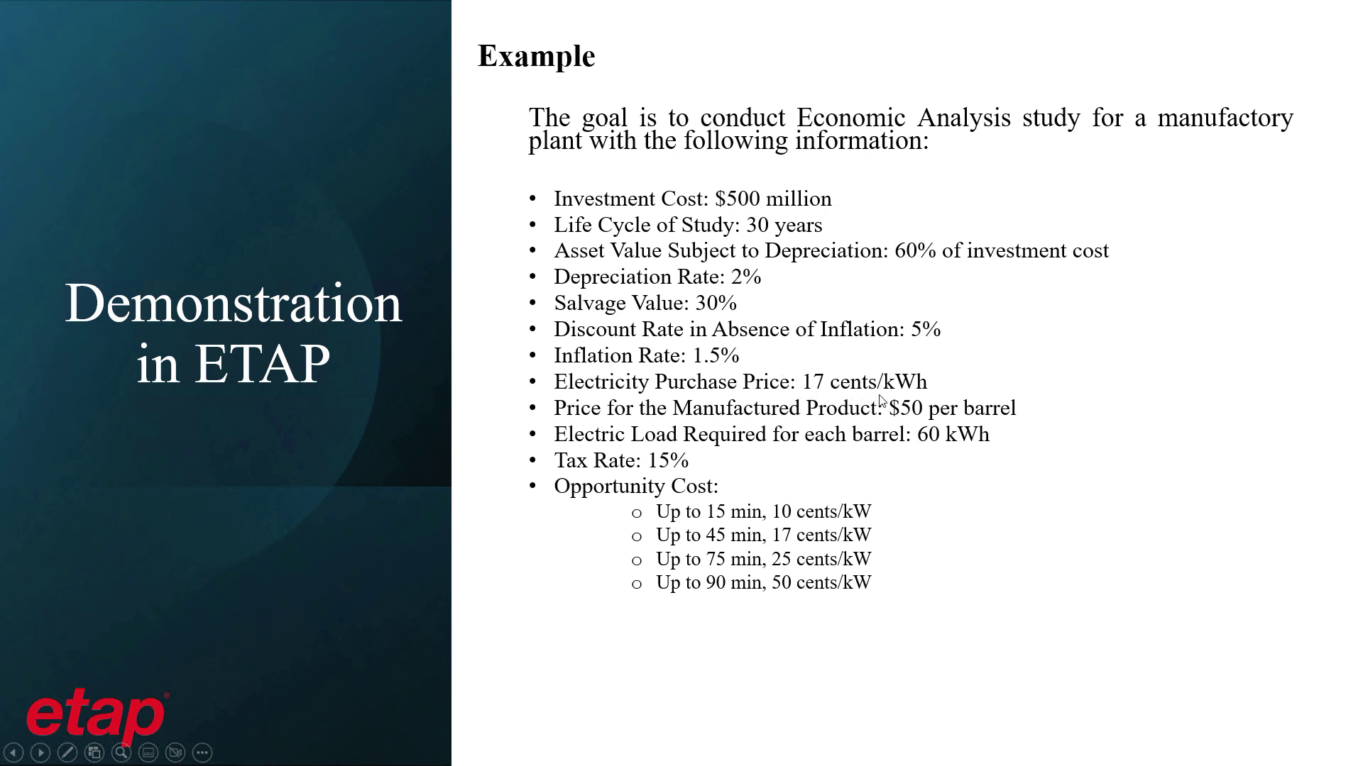
pyautogui.hotkey('alt', 'Tab')
pyautogui.click(830, 361)
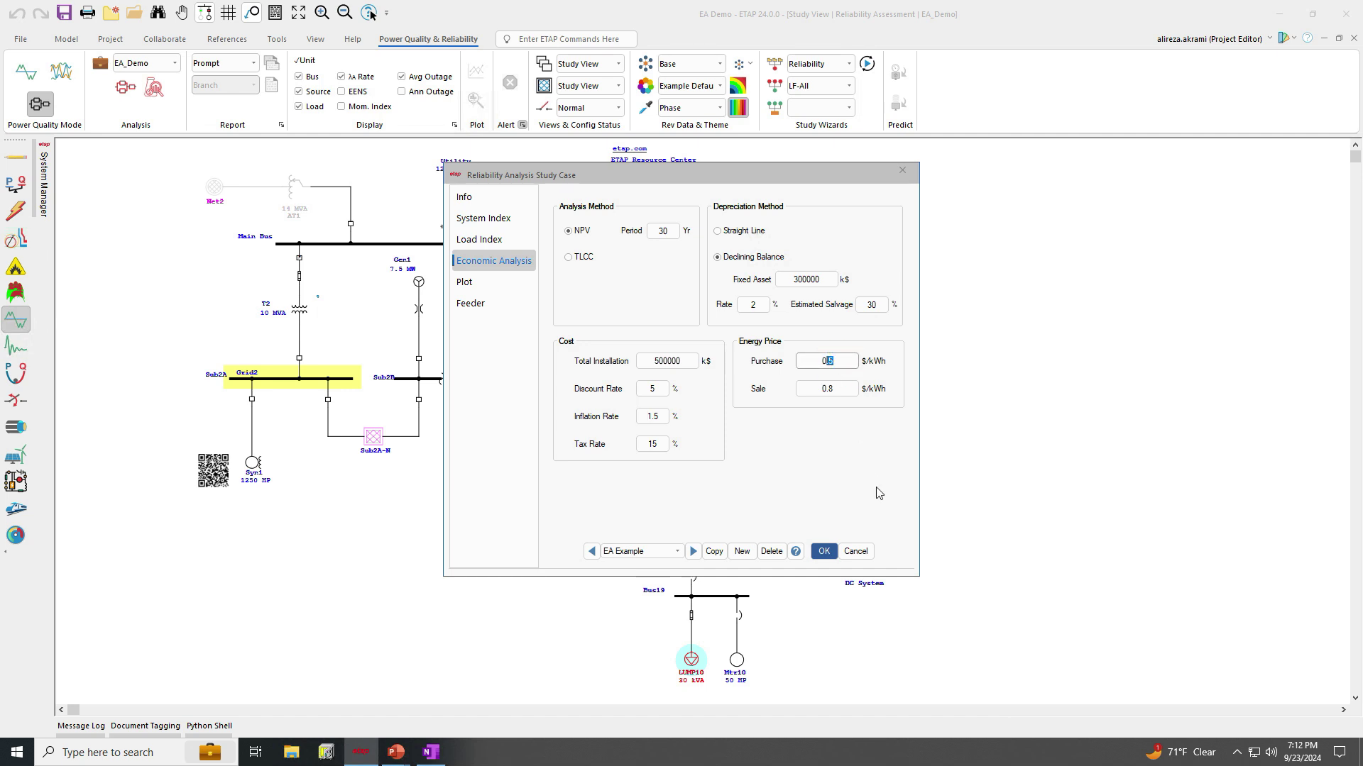
pyautogui.press('BackSpace')
# Consult the slide and conversion notes, set the energy sale price to 0.83 $/kWh and tax rate to 15%, and accept the study case.
pyautogui.hotkey('alt', 'Tab')
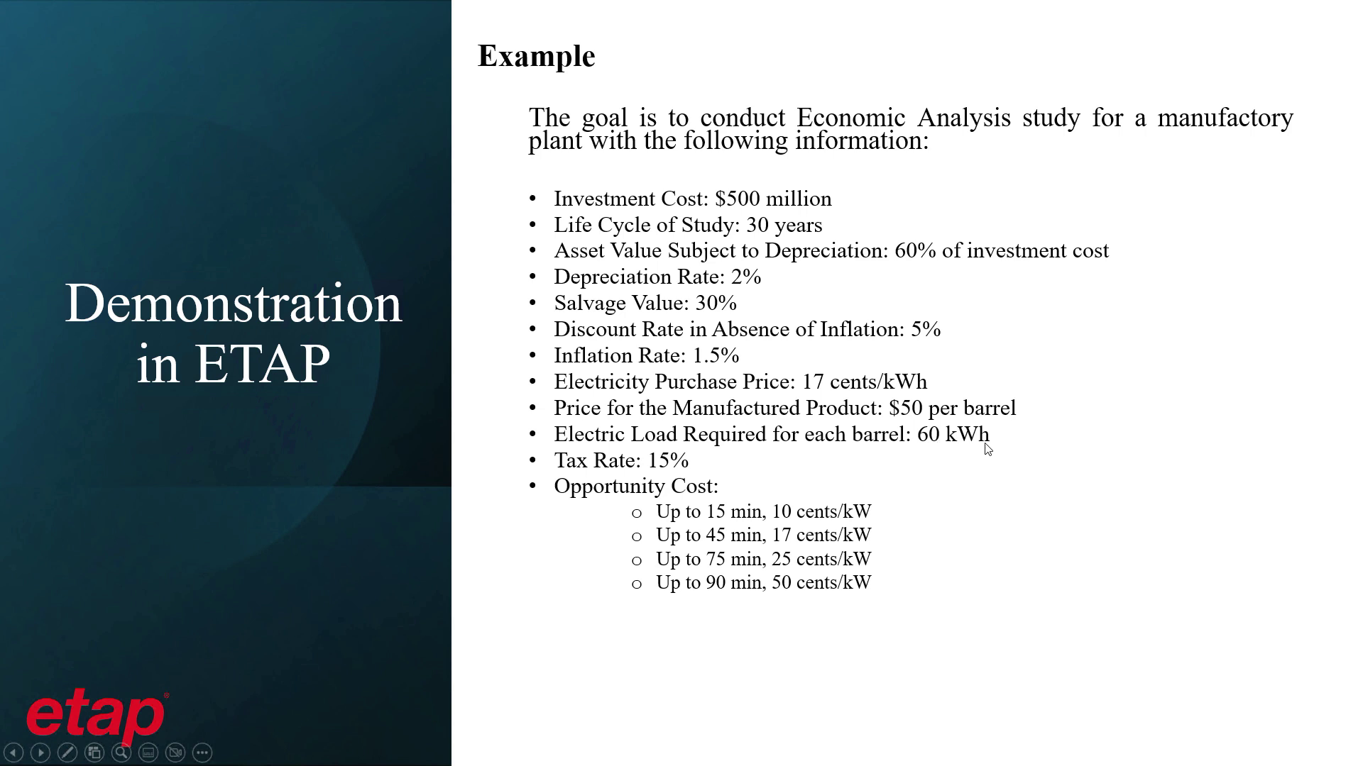
pyautogui.hotkey('alt', 'Tab')
pyautogui.hotkey('alt', 'Tab')
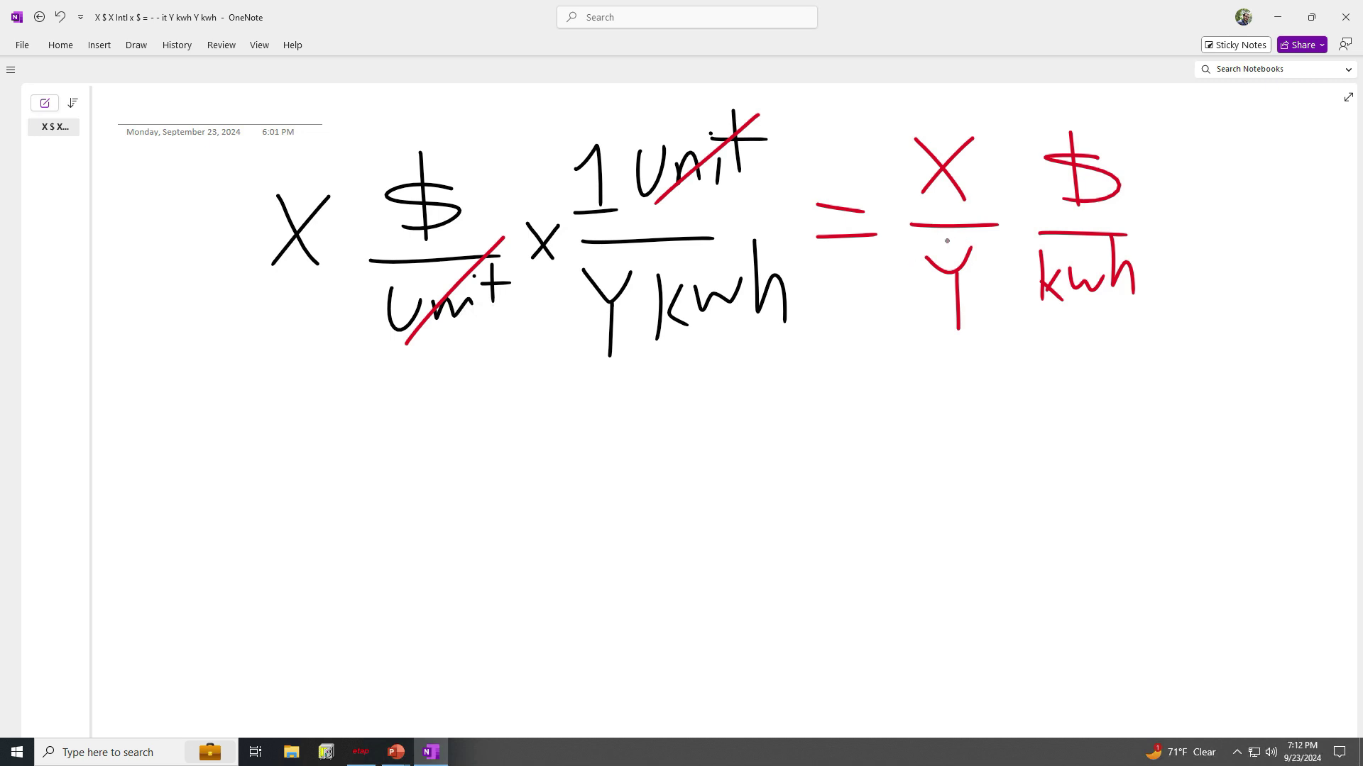
pyautogui.hotkey('alt', 'Tab')
pyautogui.hotkey('alt', 'Tab')
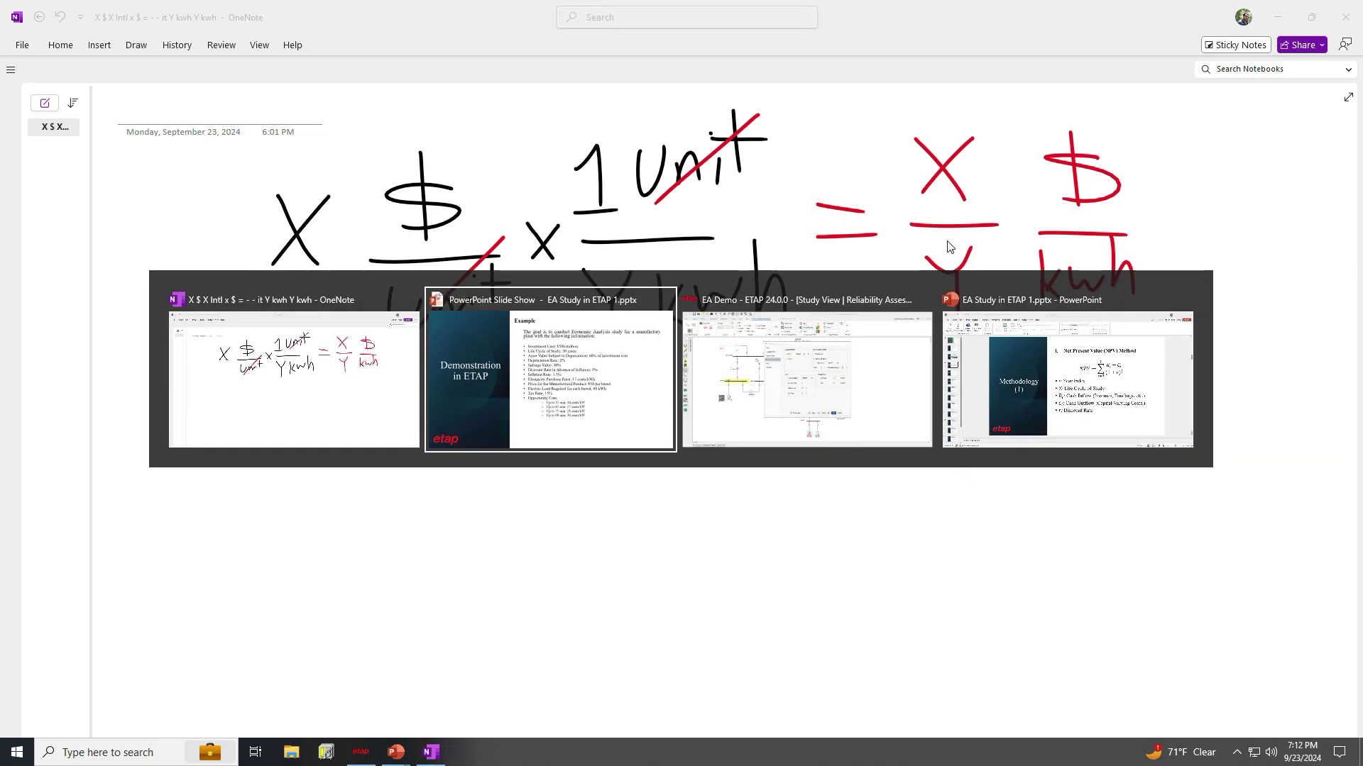
pyautogui.hotkey('alt', 'Tab')
pyautogui.hotkey('alt', 'Tab')
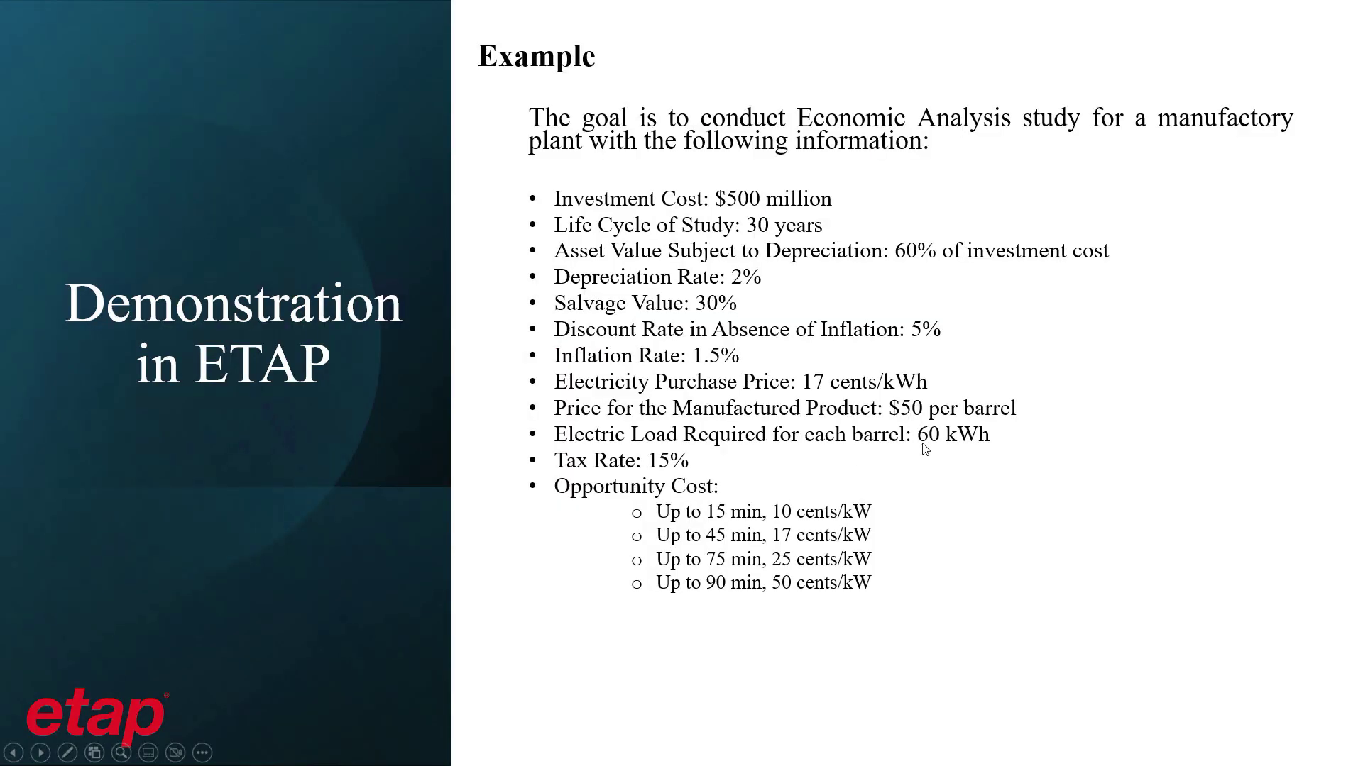
pyautogui.hotkey('alt', 'Tab')
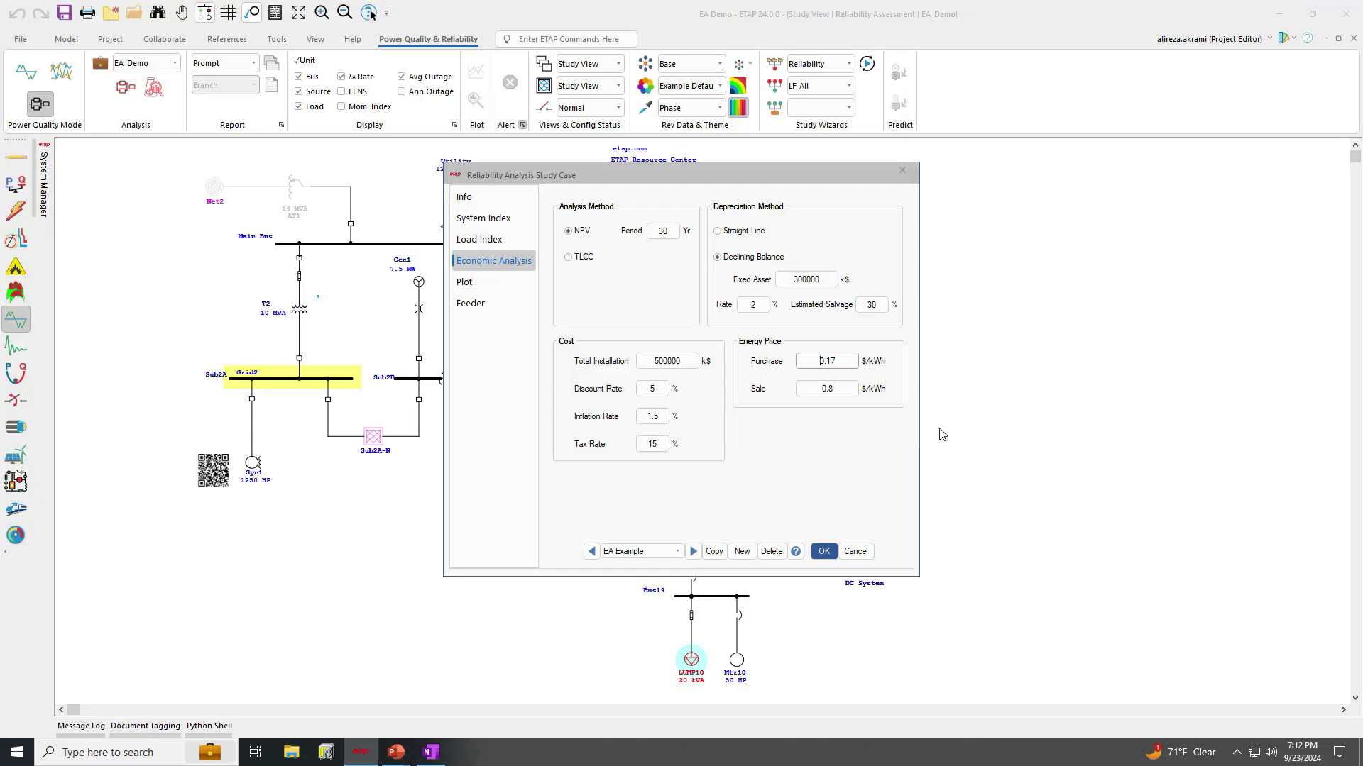
pyautogui.click(833, 388)
pyautogui.hotkey('alt', 'Tab')
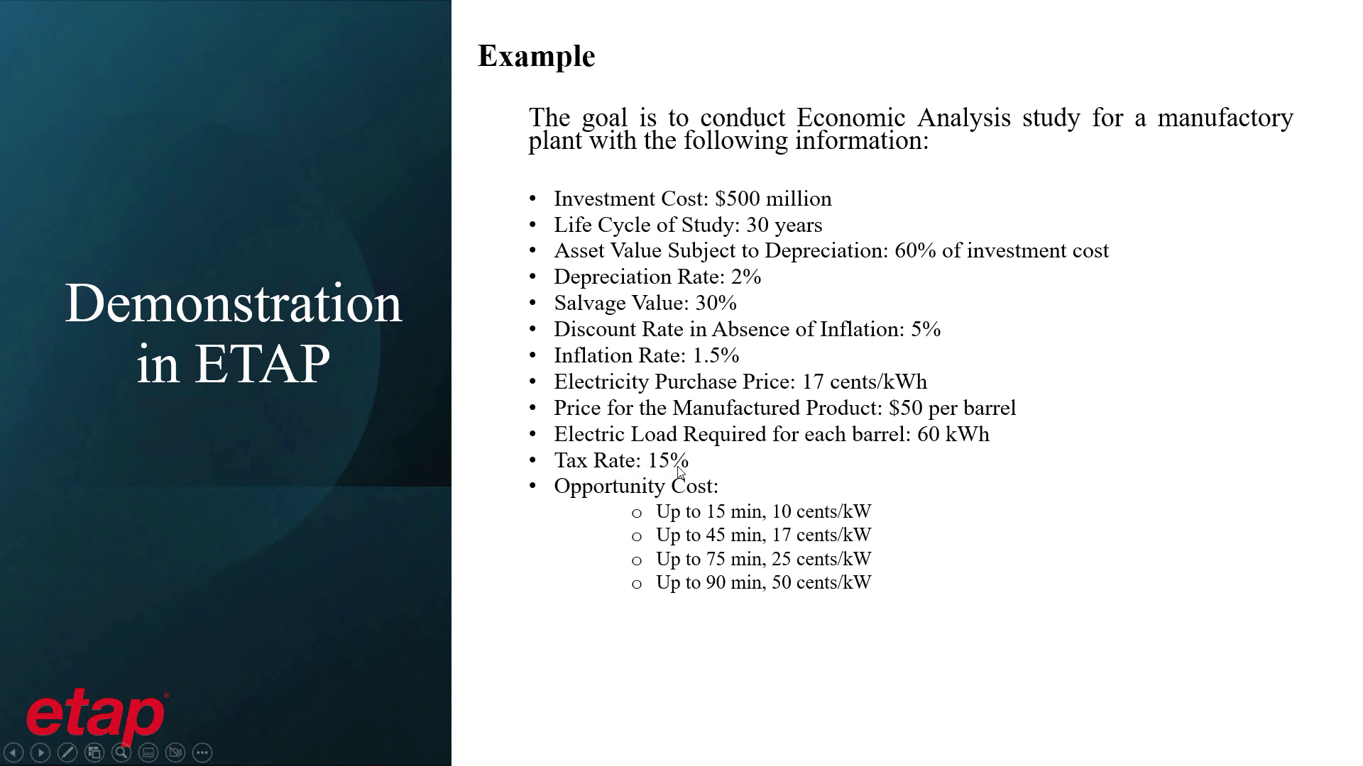
pyautogui.hotkey('alt', 'Tab')
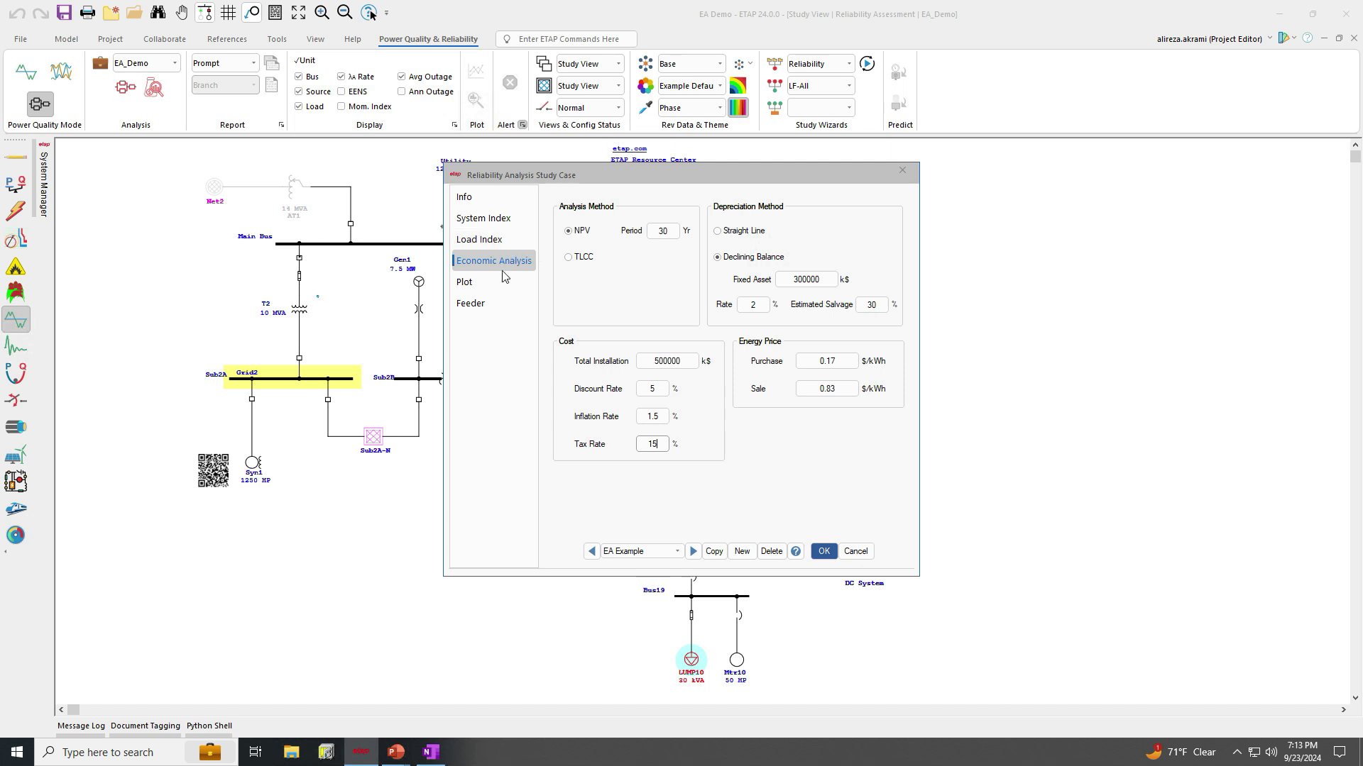
pyautogui.click(824, 552)
# Check the opportunity costs on the example slide and select the Opportunity Cost sector in the sector type library.
pyautogui.hotkey('alt', 'Tab')
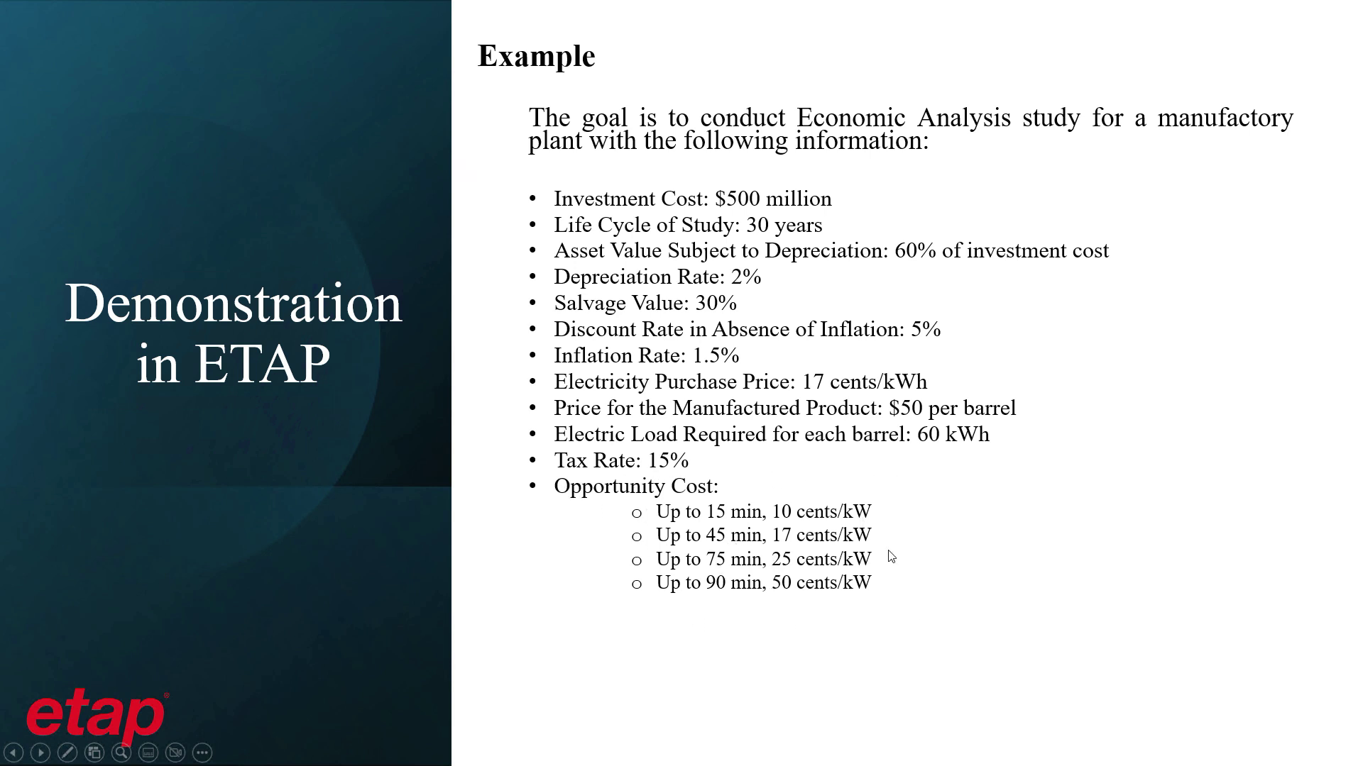
pyautogui.hotkey('alt', 'Tab')
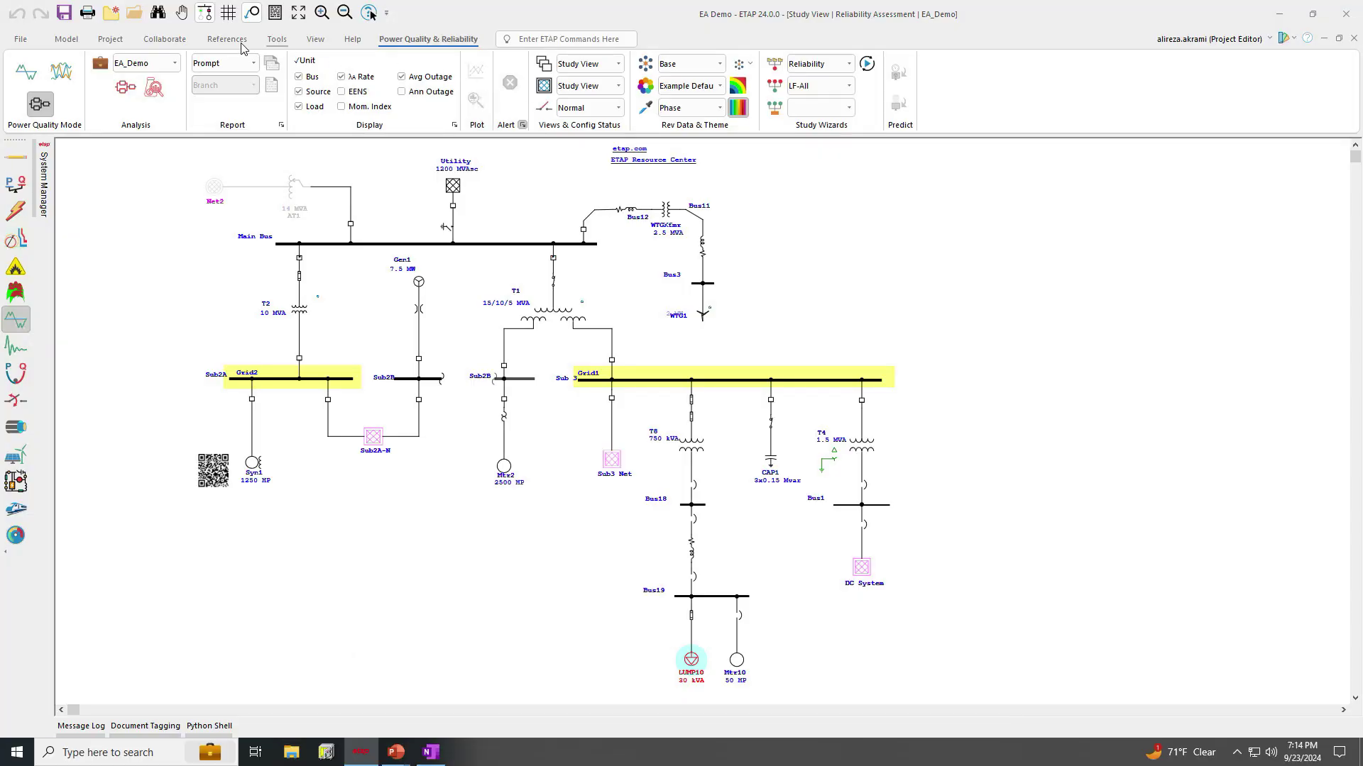
pyautogui.click(227, 39)
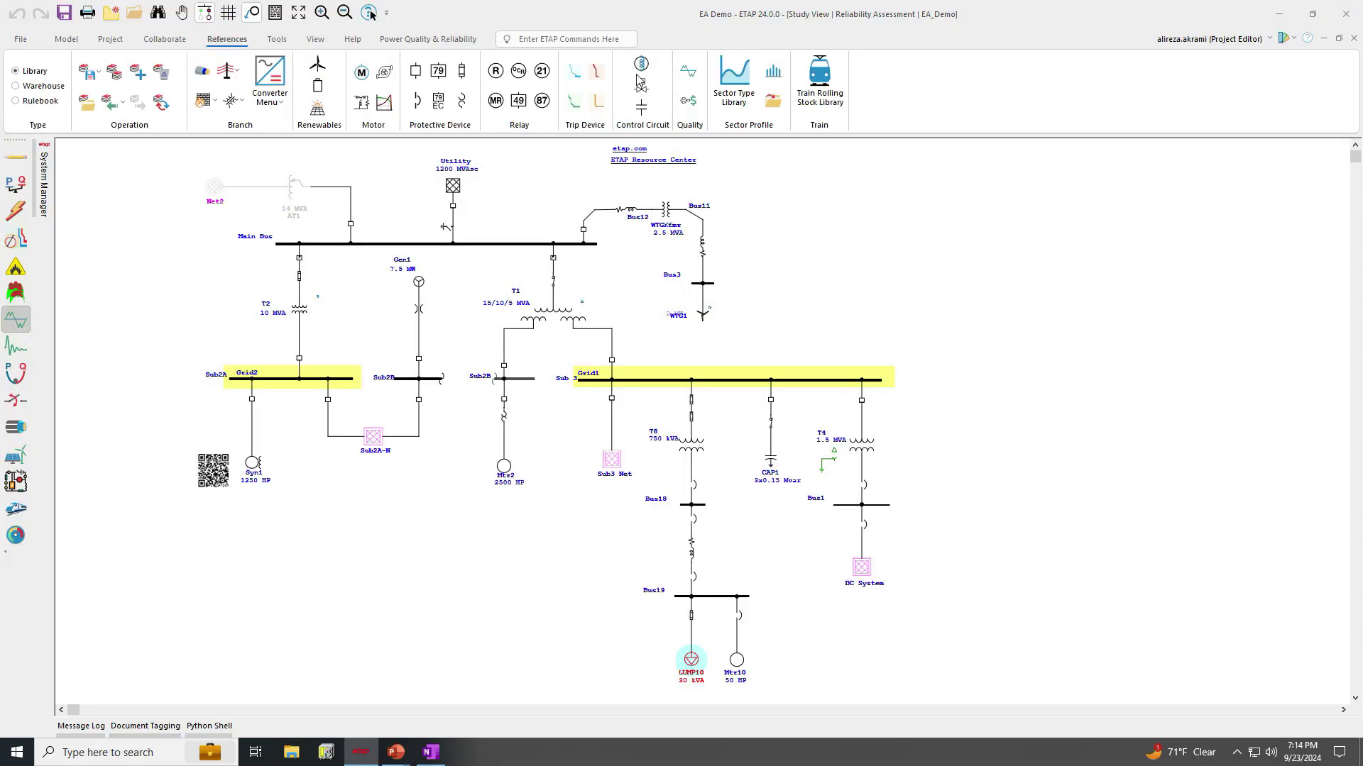
pyautogui.click(733, 78)
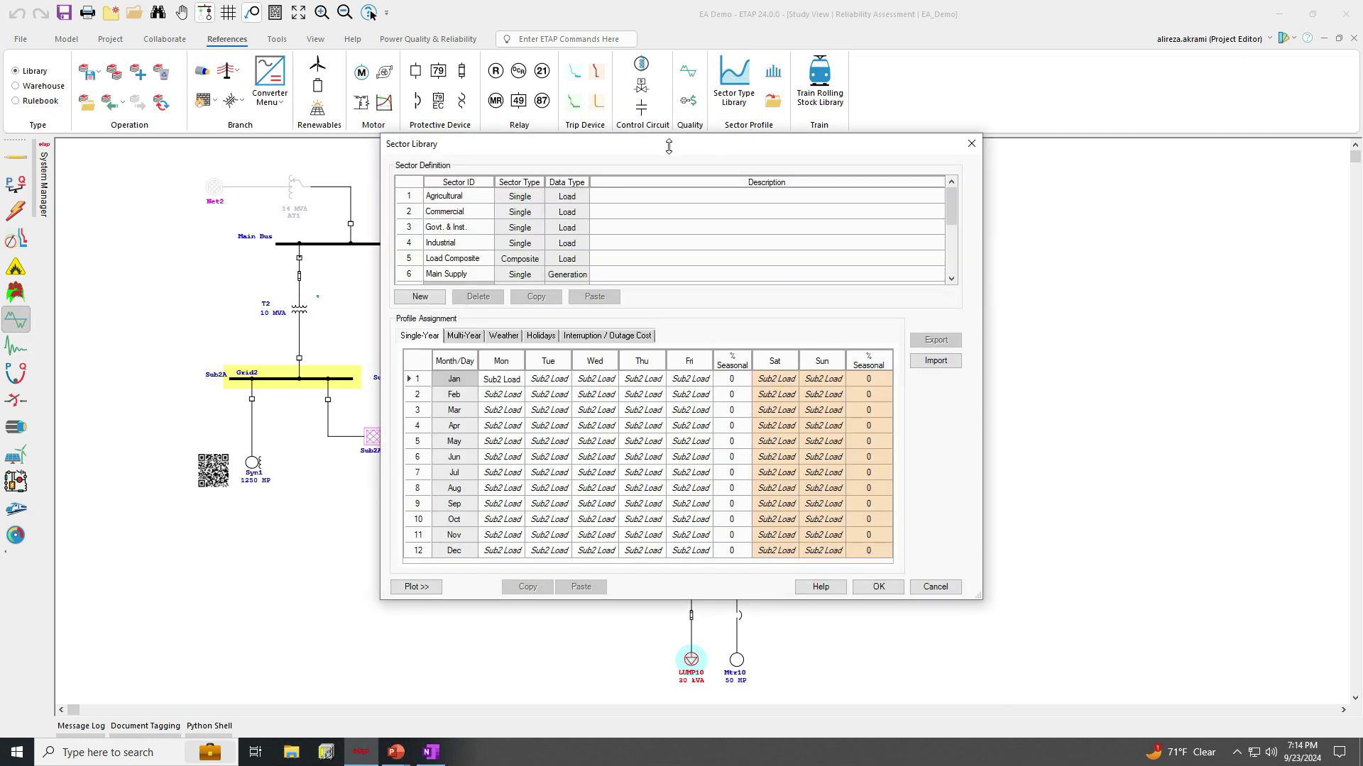
pyautogui.scroll(-1, 469, 269)
pyautogui.scroll(-2, 466, 267)
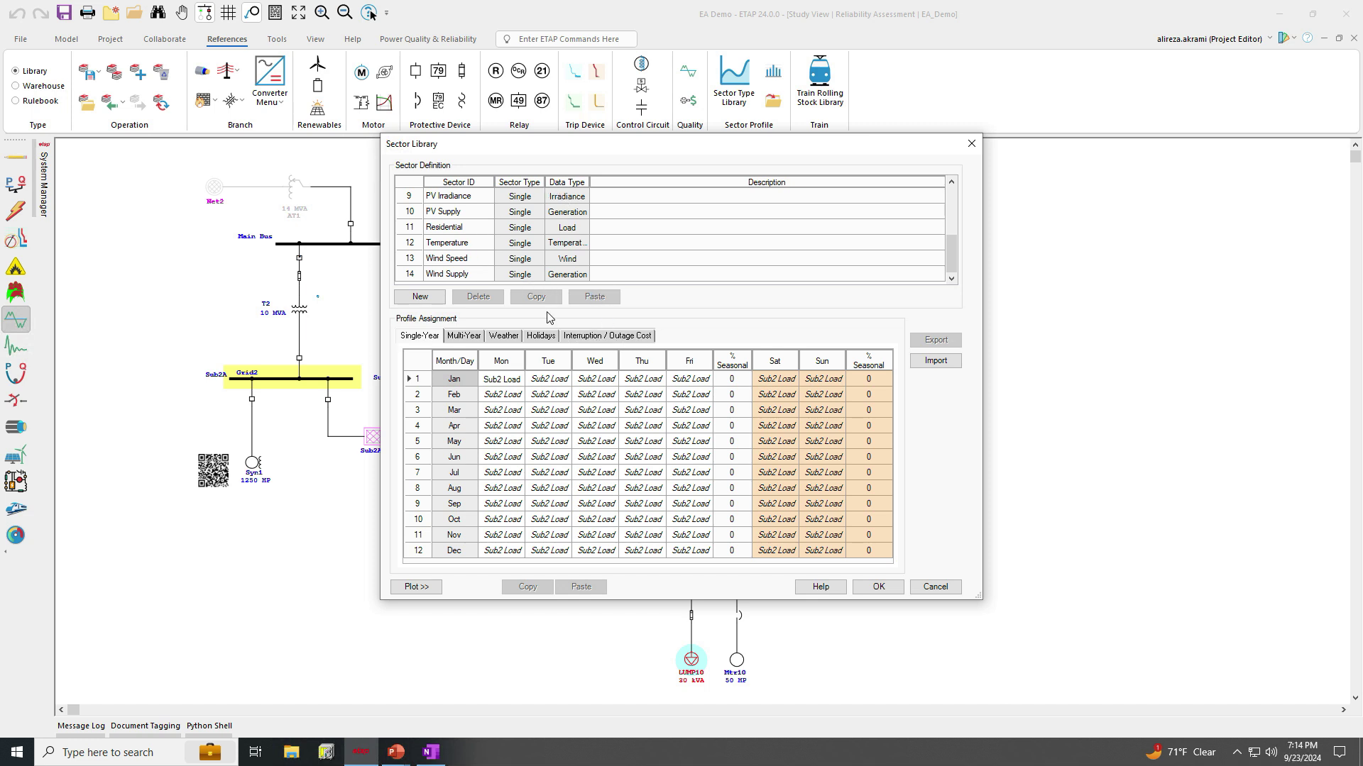
pyautogui.scroll(1, 476, 246)
pyautogui.scroll(-1, 471, 245)
pyautogui.scroll(2, 470, 245)
pyautogui.click(436, 279)
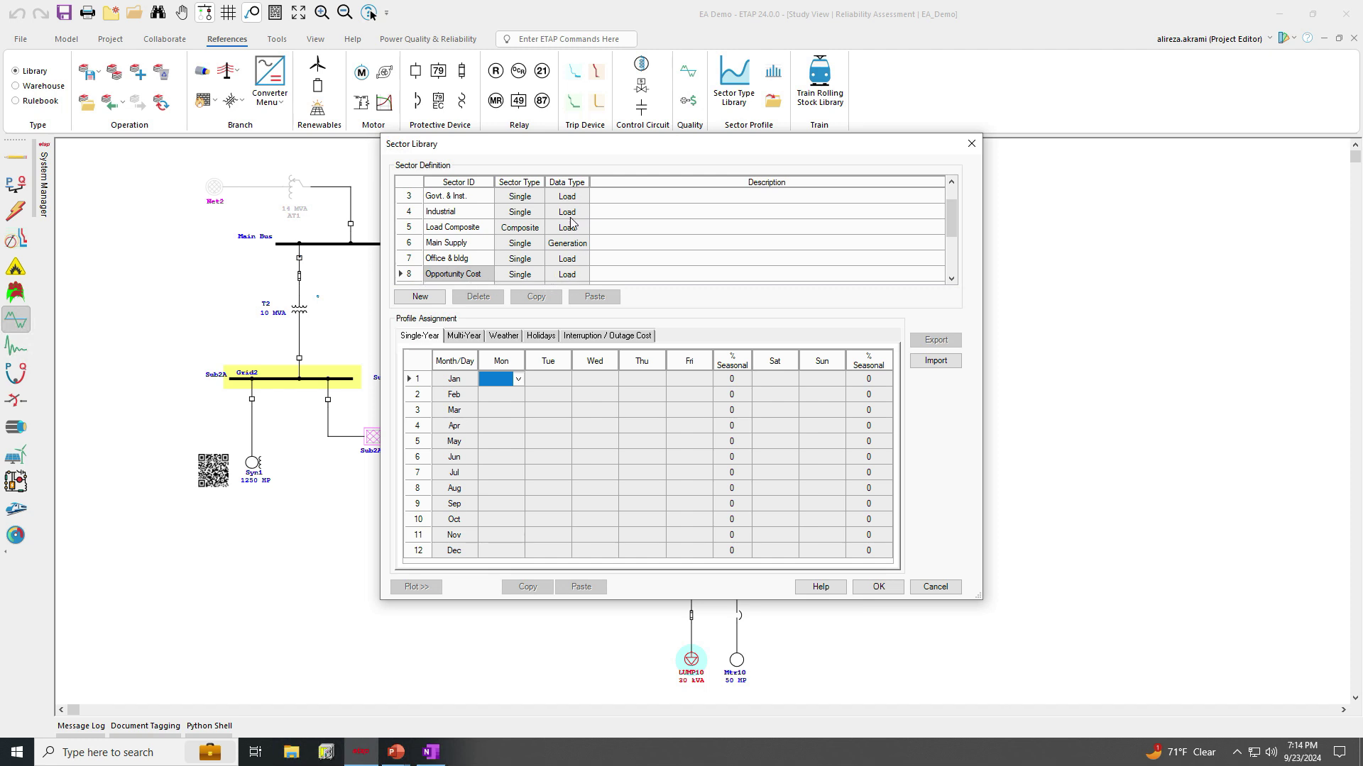
# Compare the Opportunity Cost sector's interruption/outage cost table with the example slide and close the sector library.
pyautogui.click(586, 341)
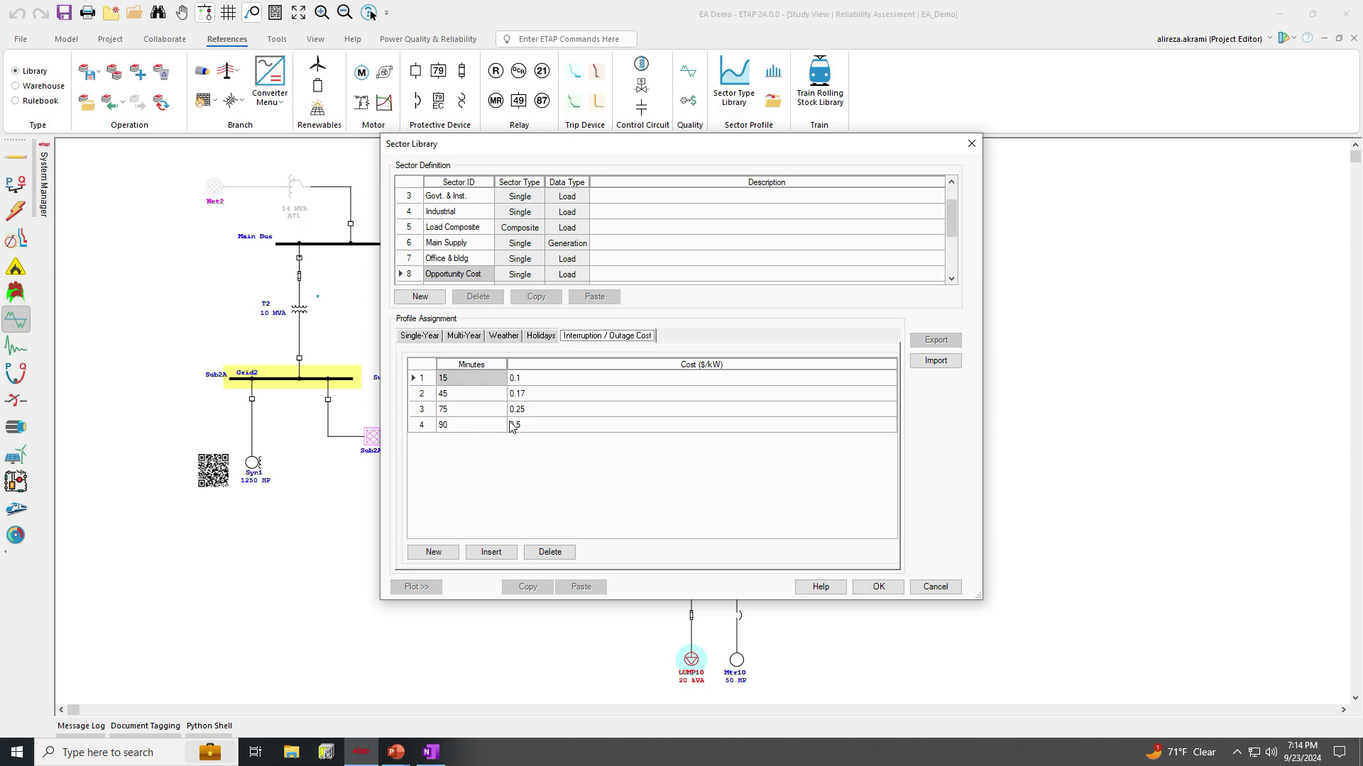
pyautogui.hotkey('alt', 'Tab')
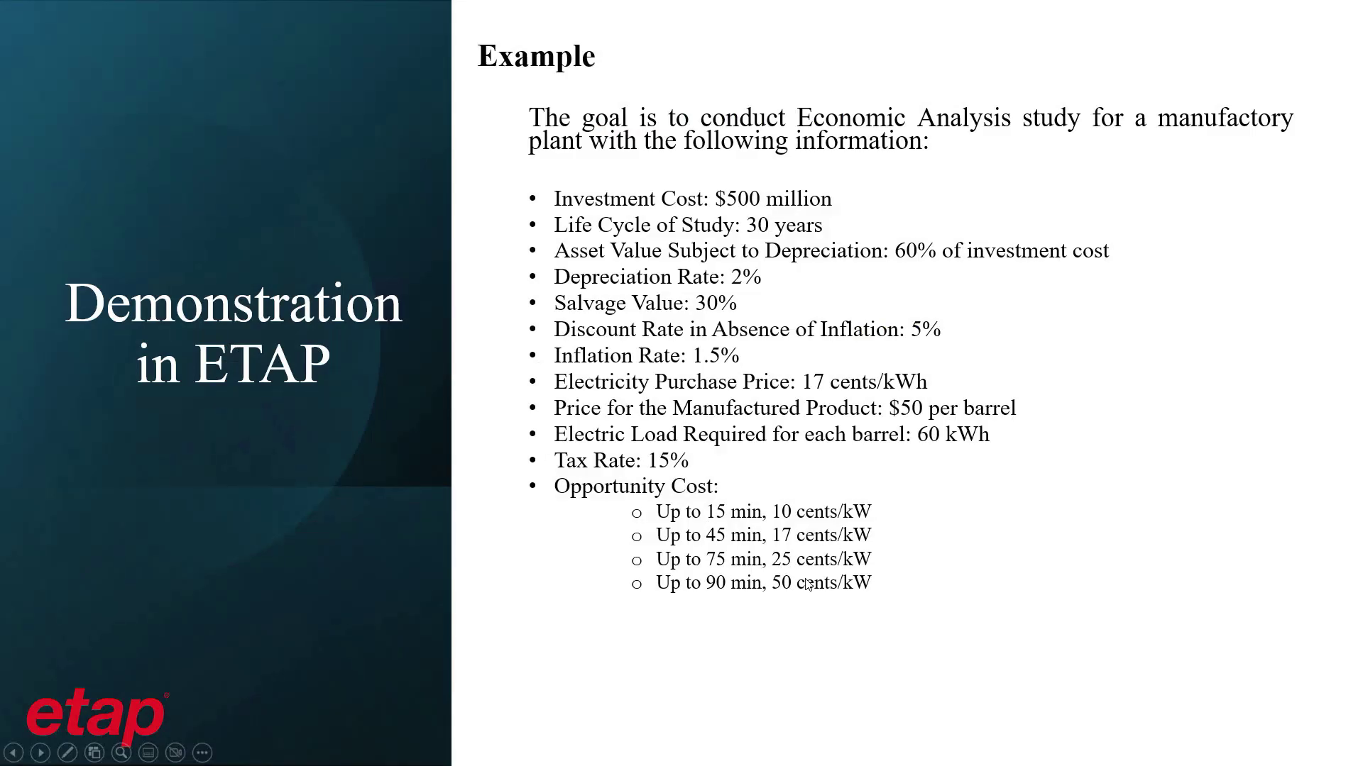
pyautogui.hotkey('alt', 'Tab')
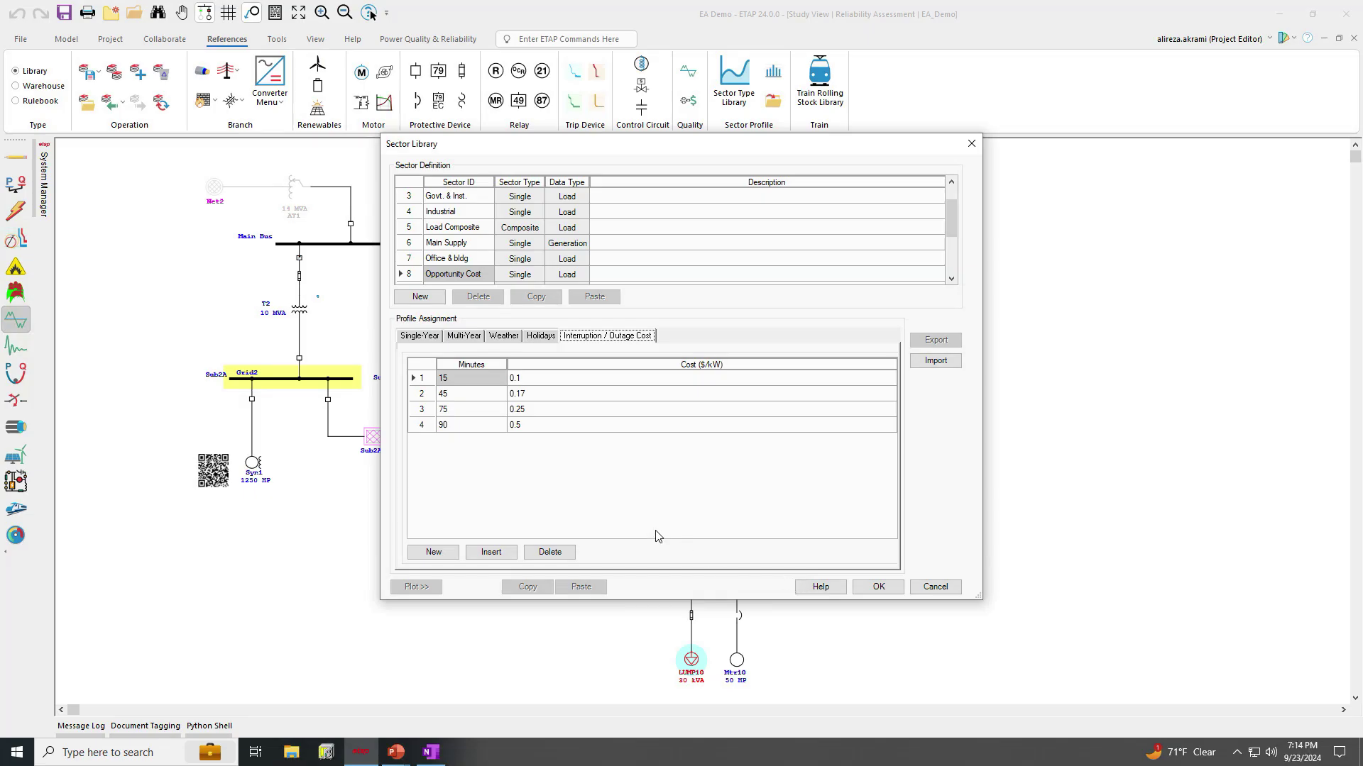
pyautogui.click(880, 592)
# Check the interruption cost load sector in the reliability data of motor Mtr2 and close its editor.
pyautogui.doubleClick(507, 468)
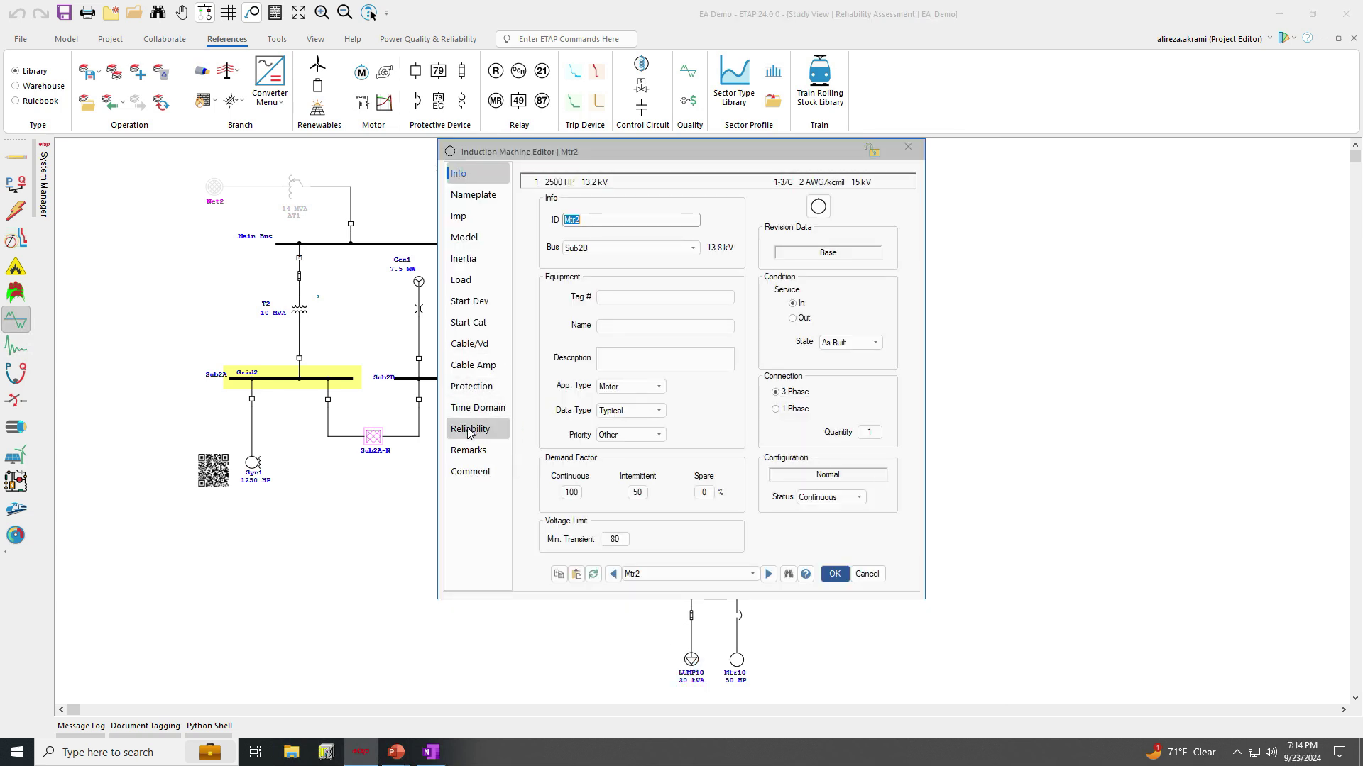
pyautogui.click(472, 430)
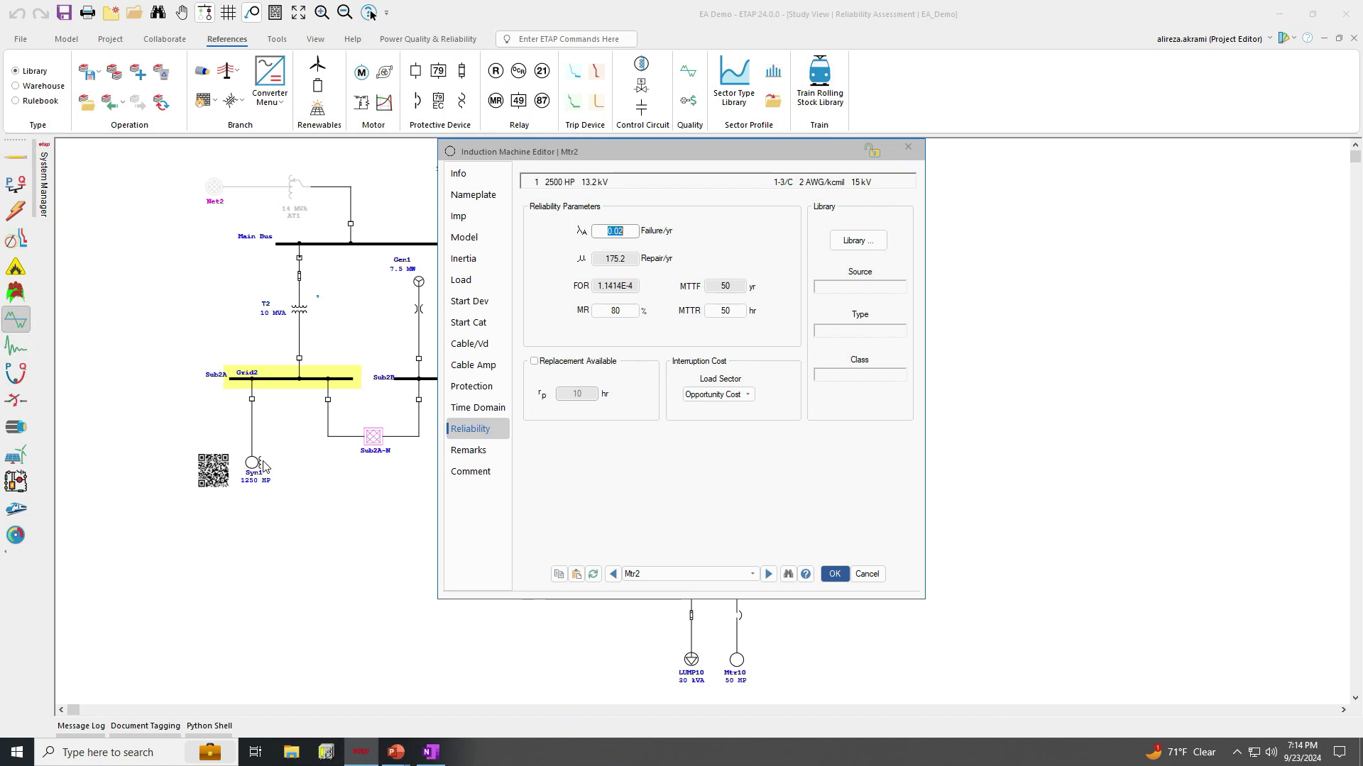
pyautogui.click(841, 579)
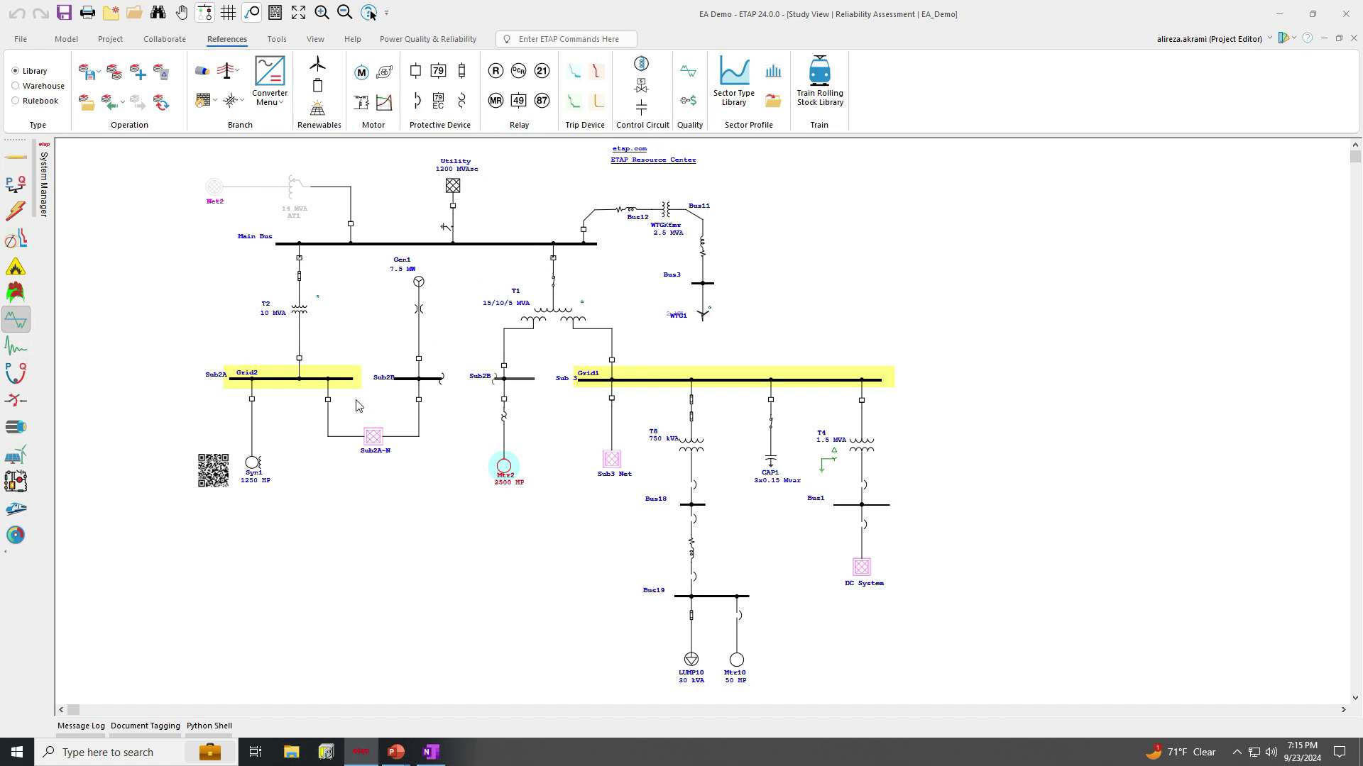
# Inspect the available interruption cost load sectors in synchronous motor Syn1's reliability data and close its editor.
pyautogui.doubleClick(252, 465)
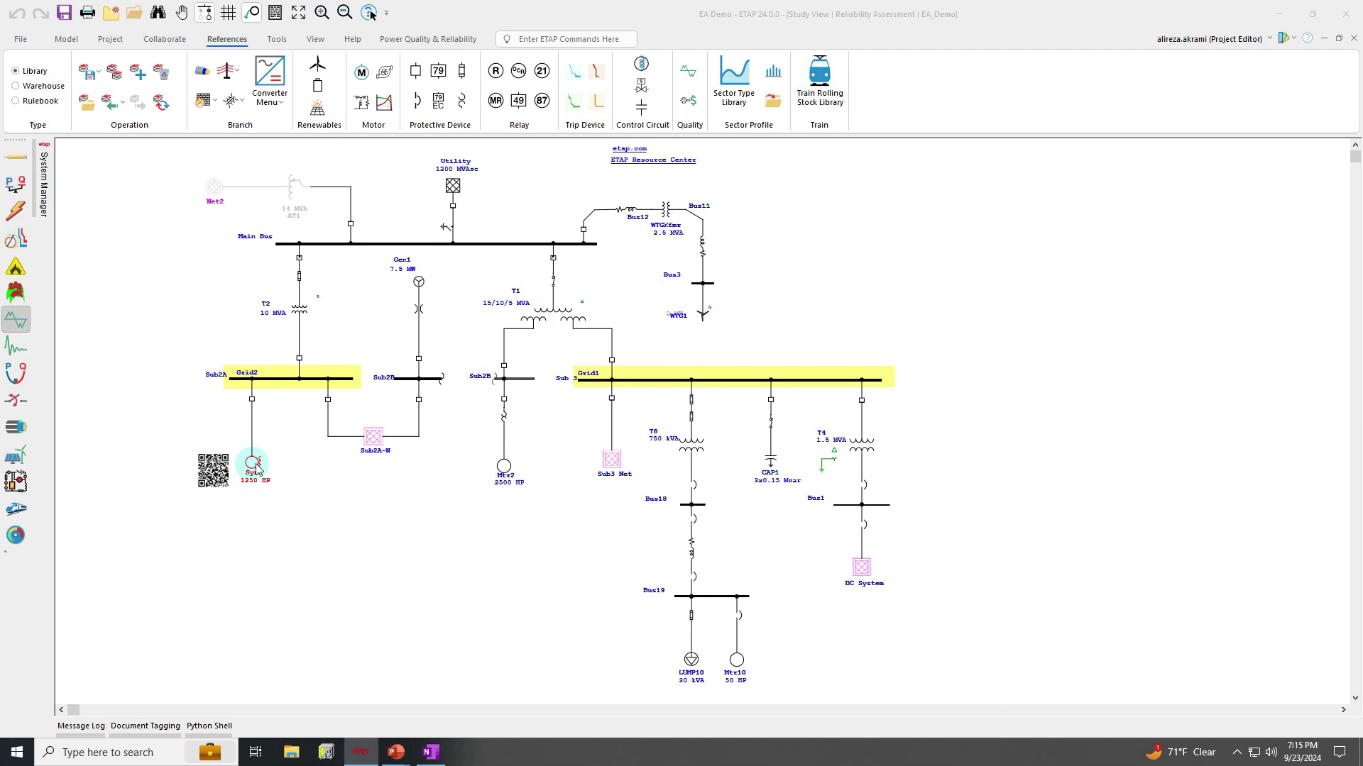
pyautogui.click(469, 195)
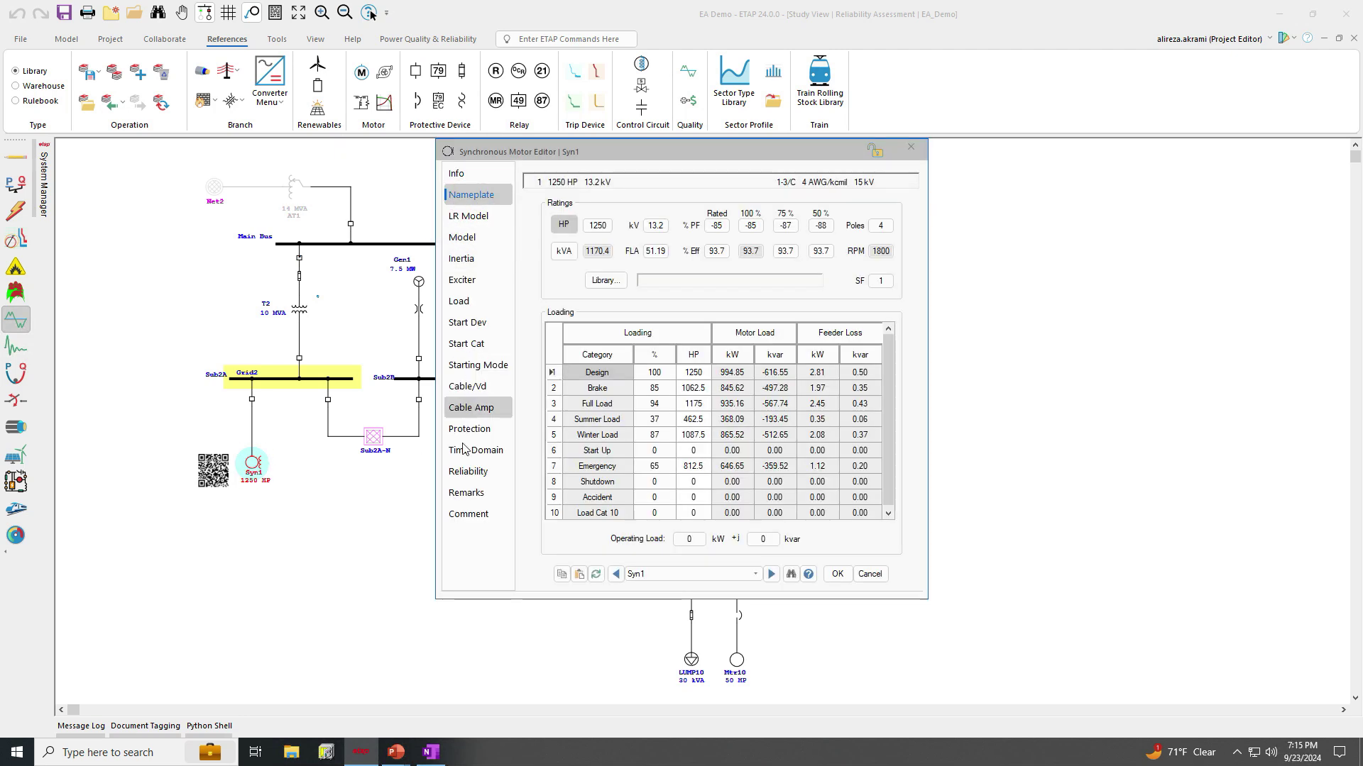
pyautogui.click(467, 473)
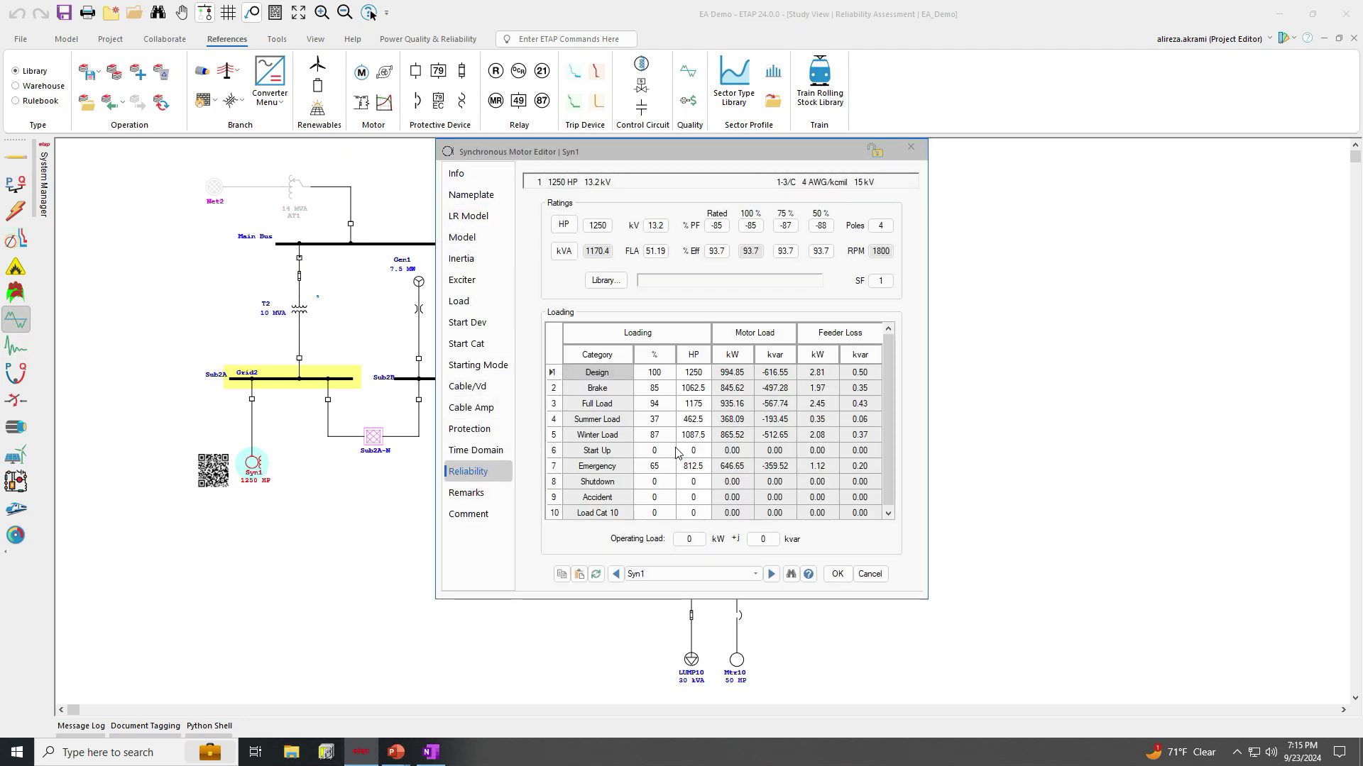
pyautogui.click(737, 395)
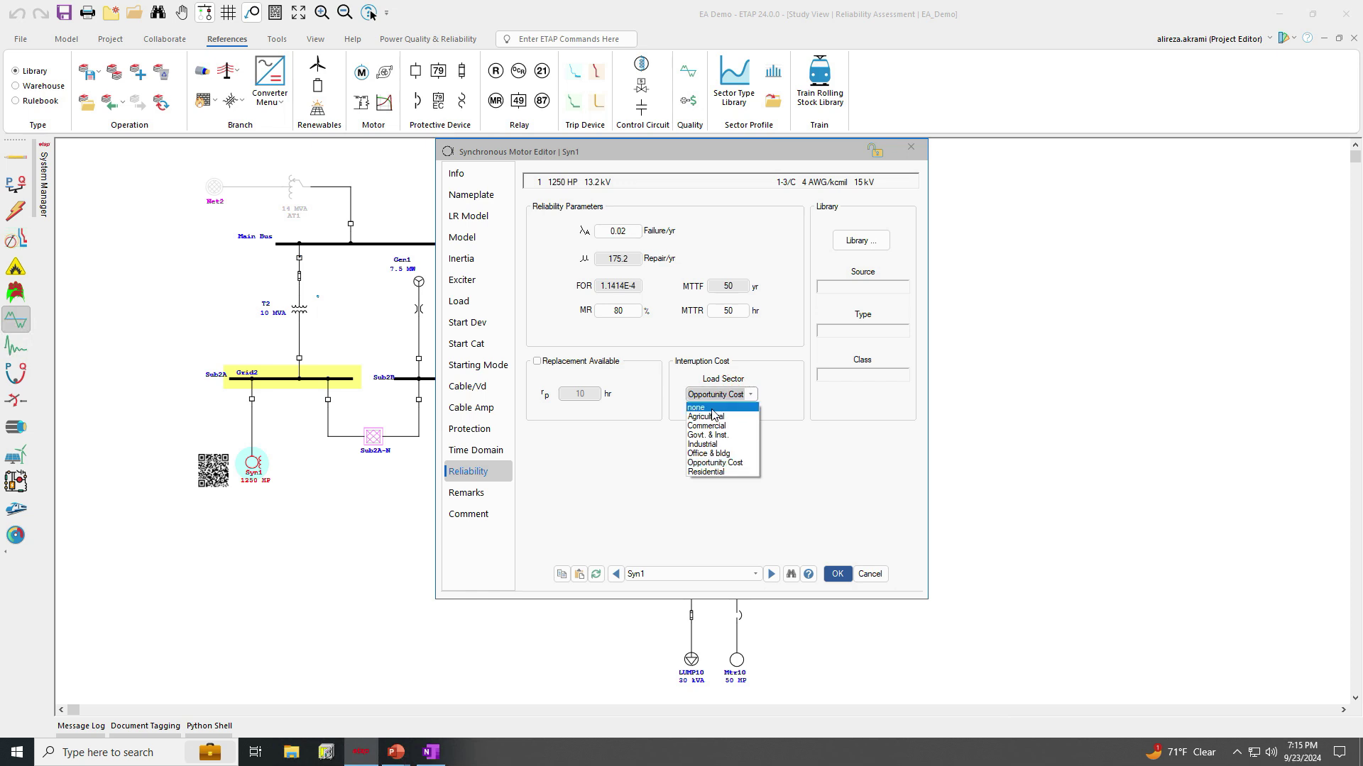
pyautogui.click(823, 446)
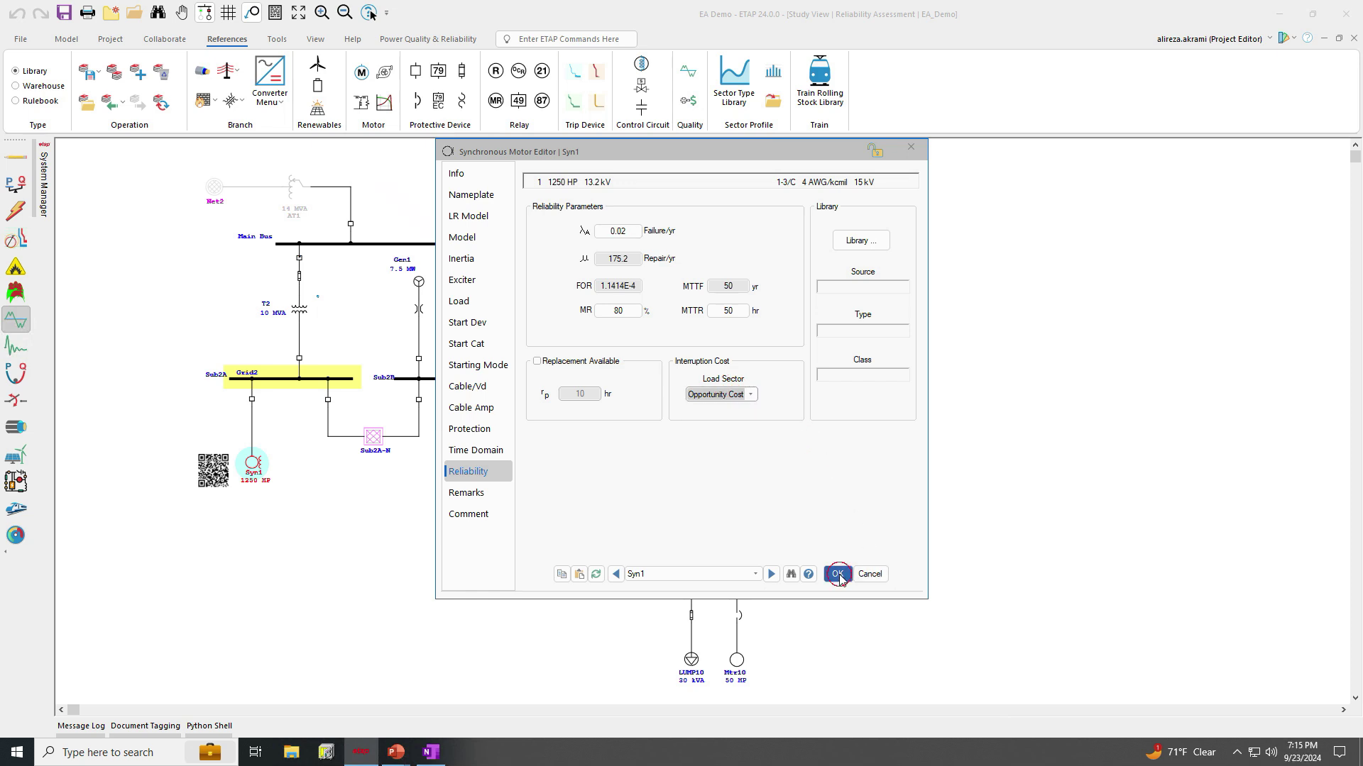
pyautogui.click(839, 574)
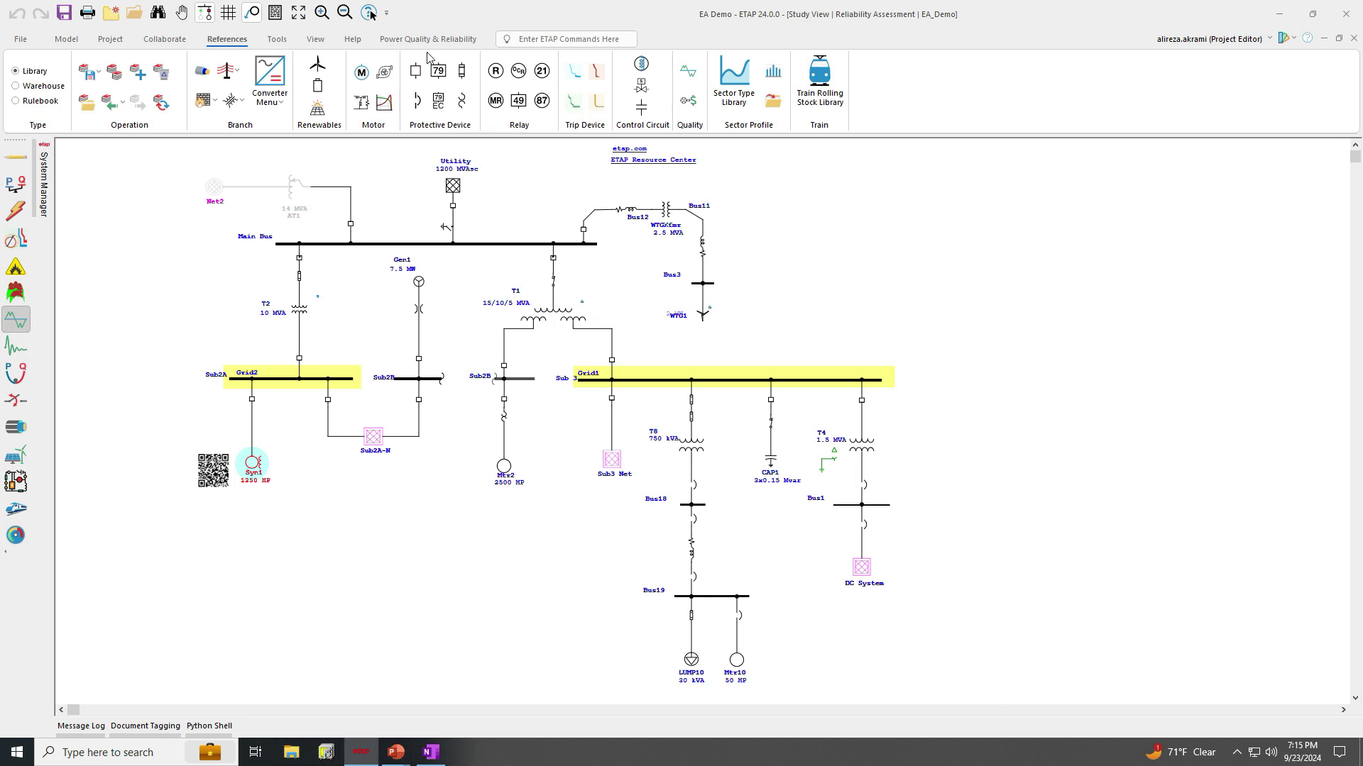
# Run the economic analysis for the EA_Demo study case with the output report named Example EA.
pyautogui.click(447, 41)
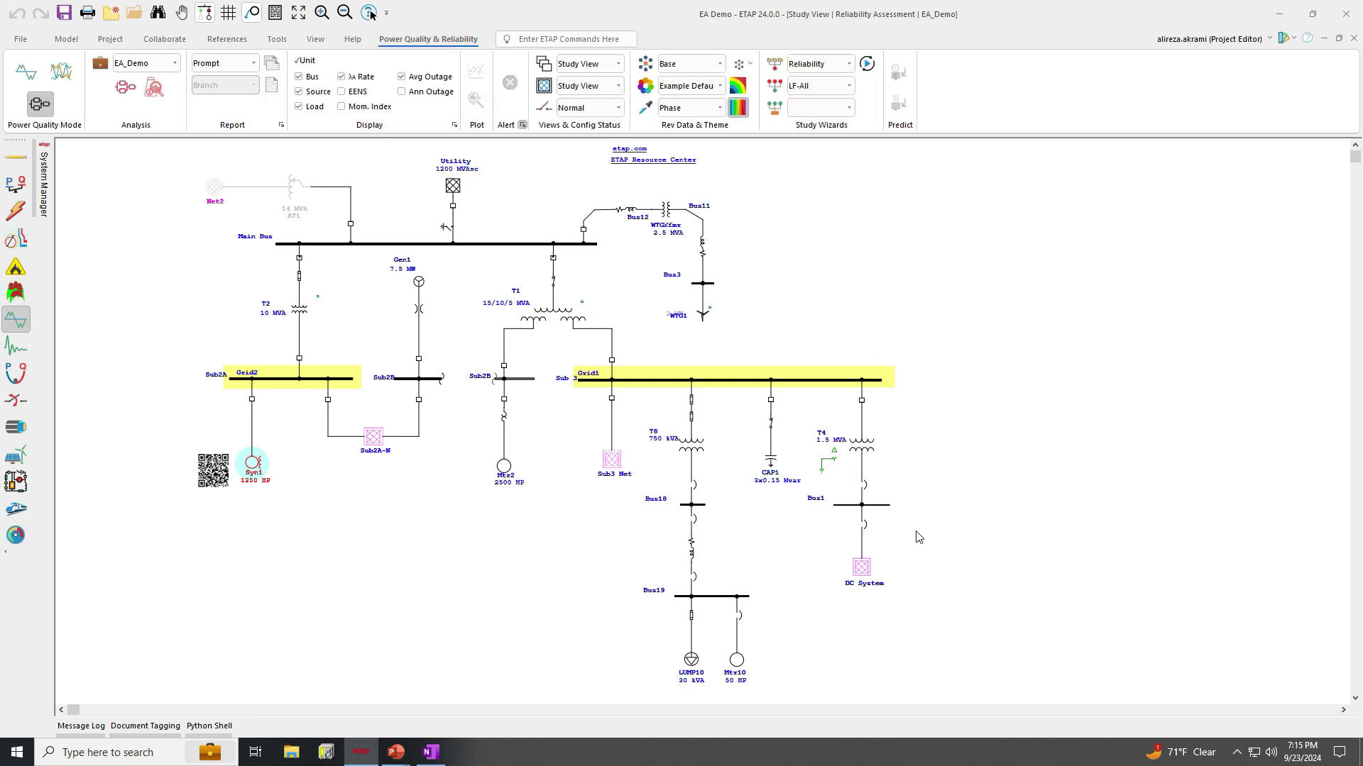
pyautogui.click(155, 88)
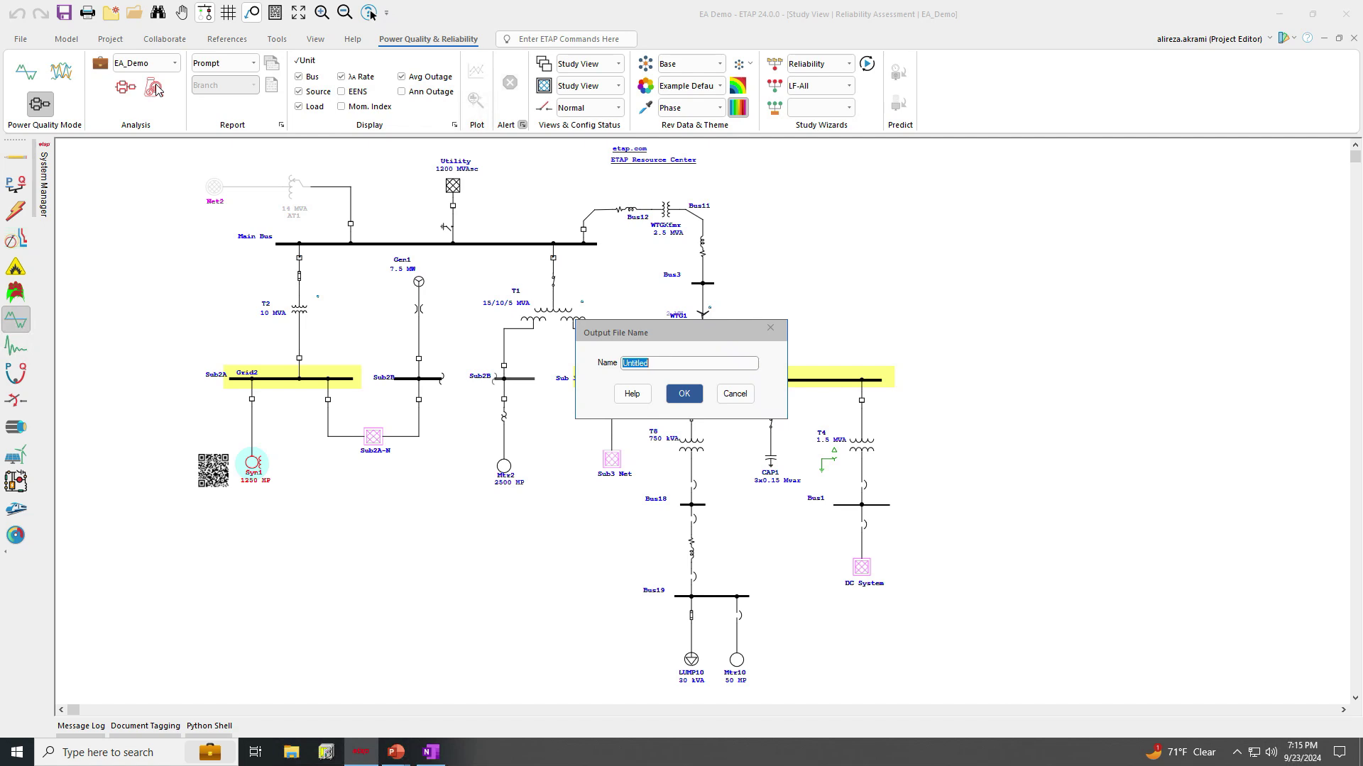
pyautogui.write('Ex')
pyautogui.press('Return')
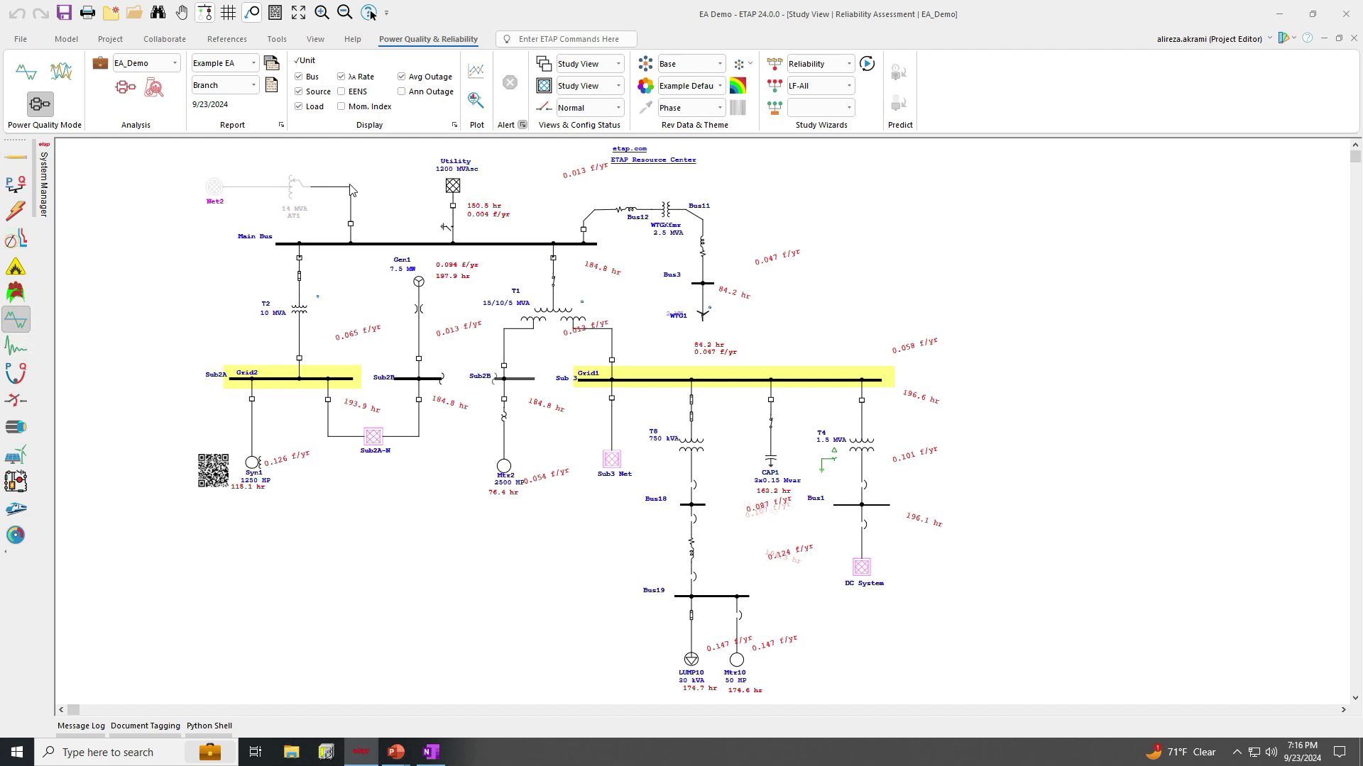
# Open the Complete Economic Analysis report in MS Excel and review the system parameters on the EA Input Data sheet.
pyautogui.click(272, 65)
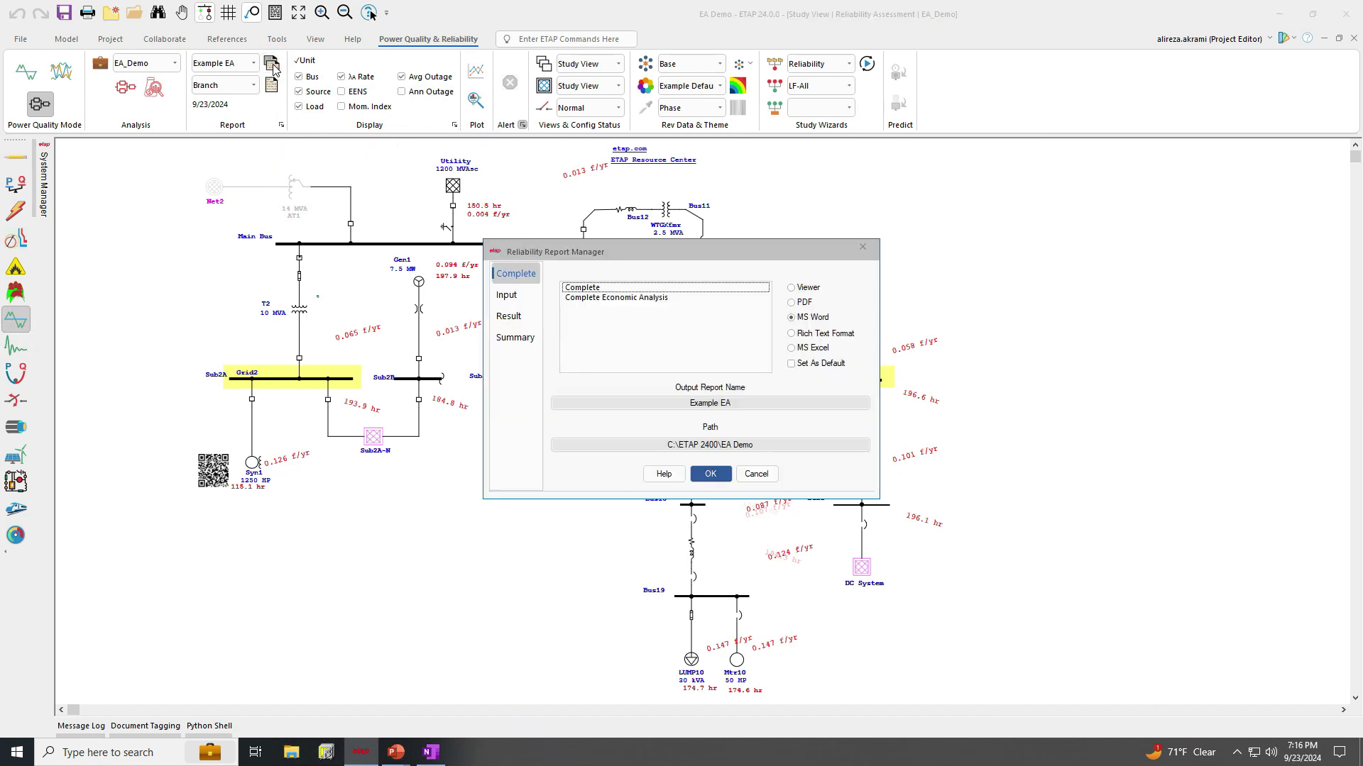
pyautogui.click(593, 301)
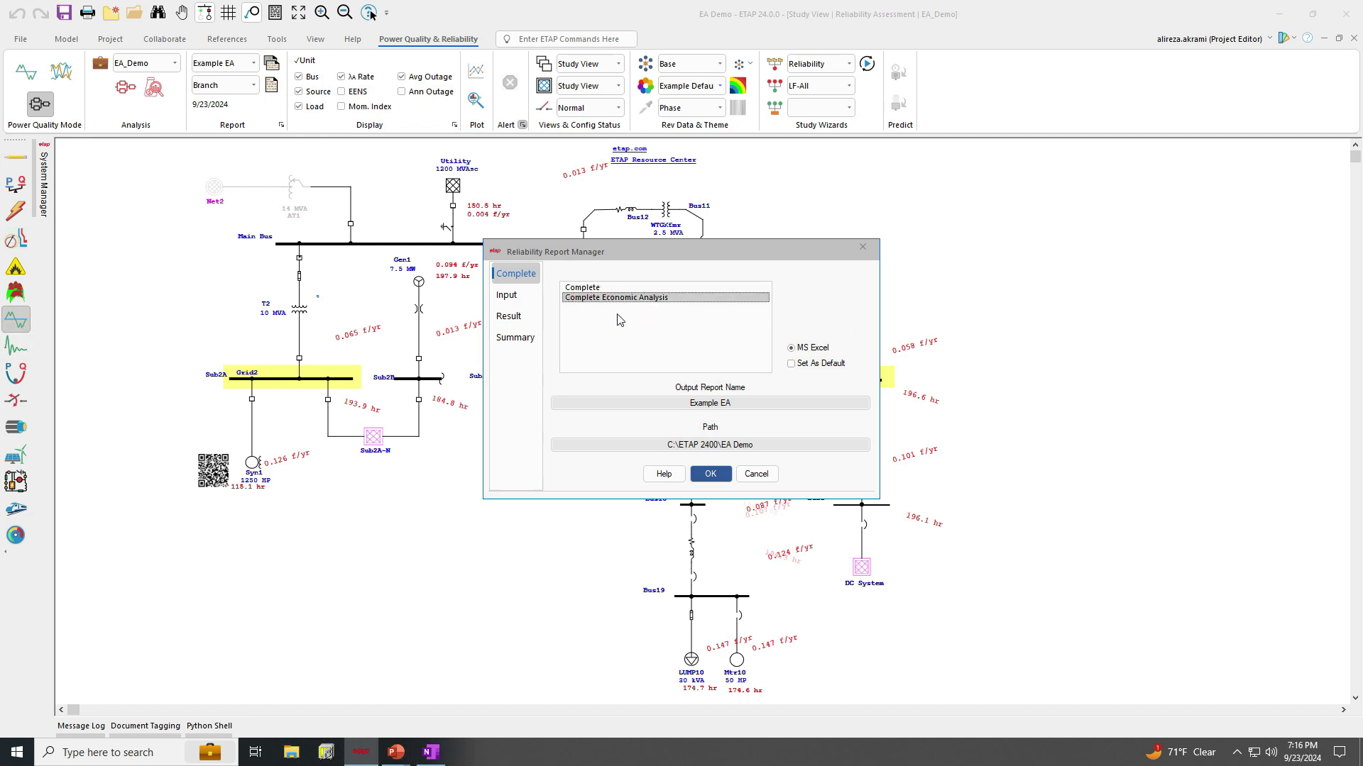
pyautogui.click(711, 474)
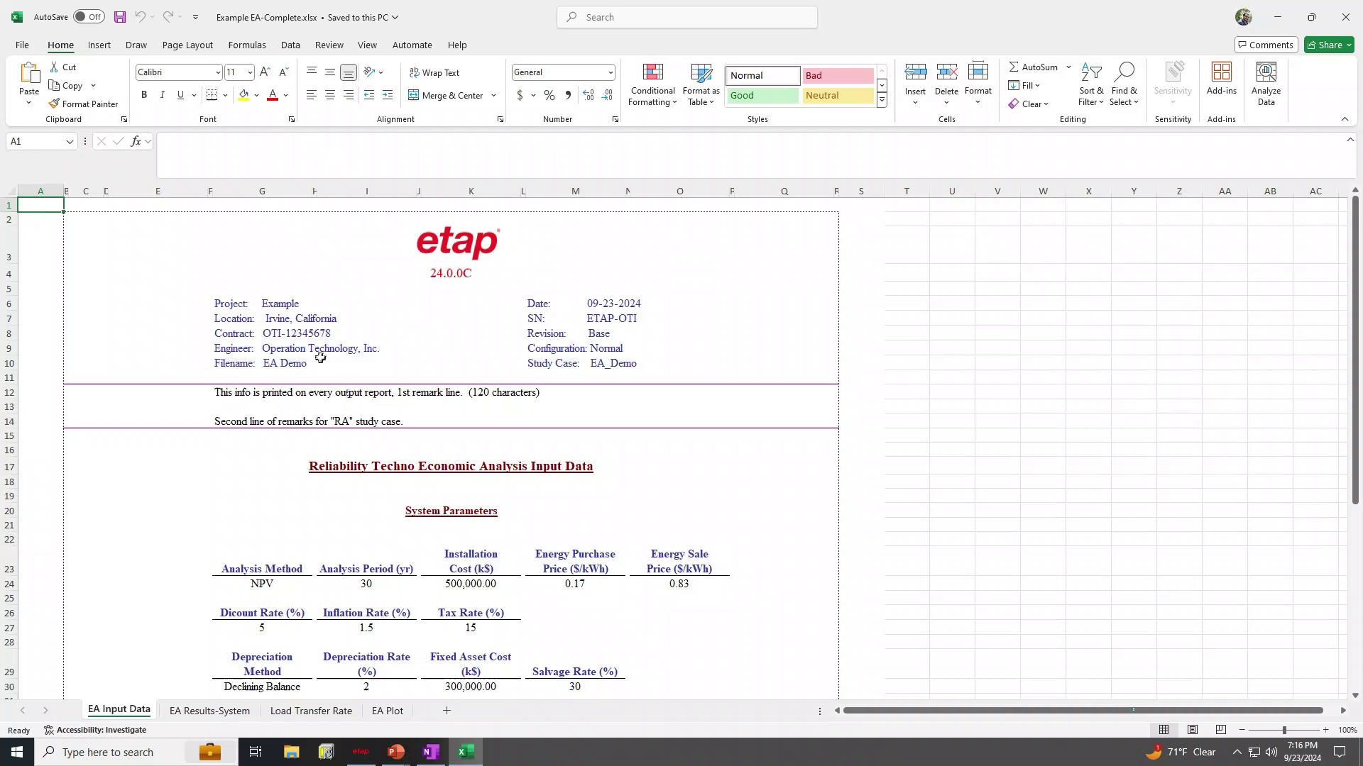
pyautogui.scroll(-2, 181, 521)
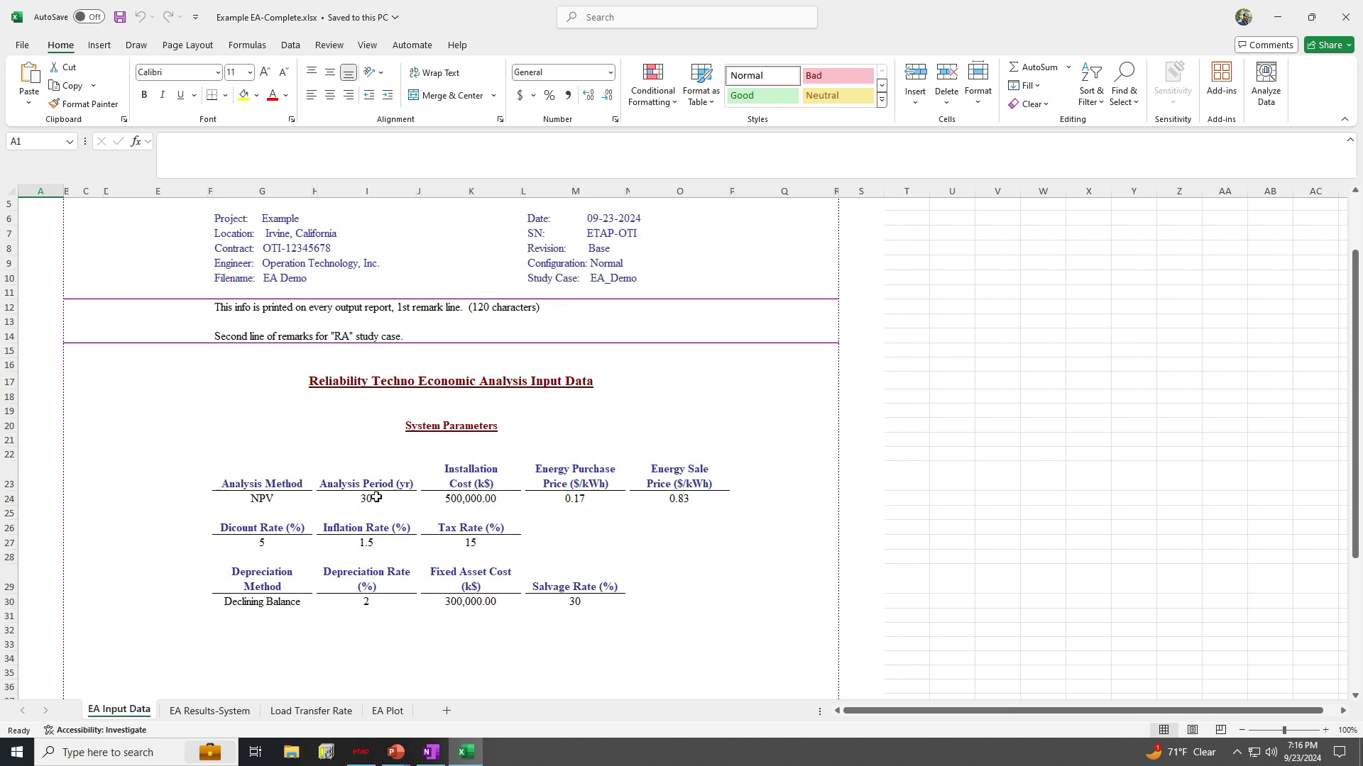
# Review the 30-year present value cash flow table on the EA Results-System sheet.
pyautogui.click(202, 718)
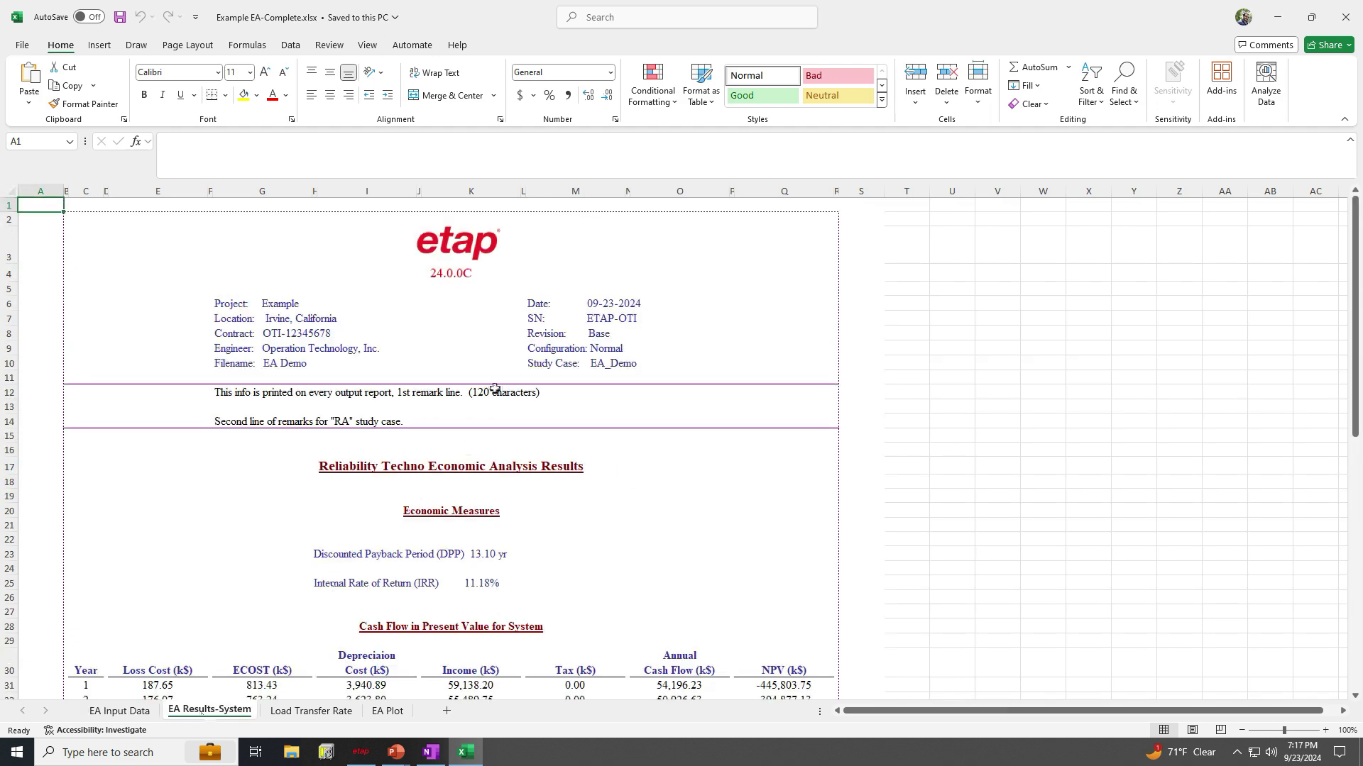
pyautogui.scroll(-3, 495, 388)
pyautogui.scroll(-8, 494, 388)
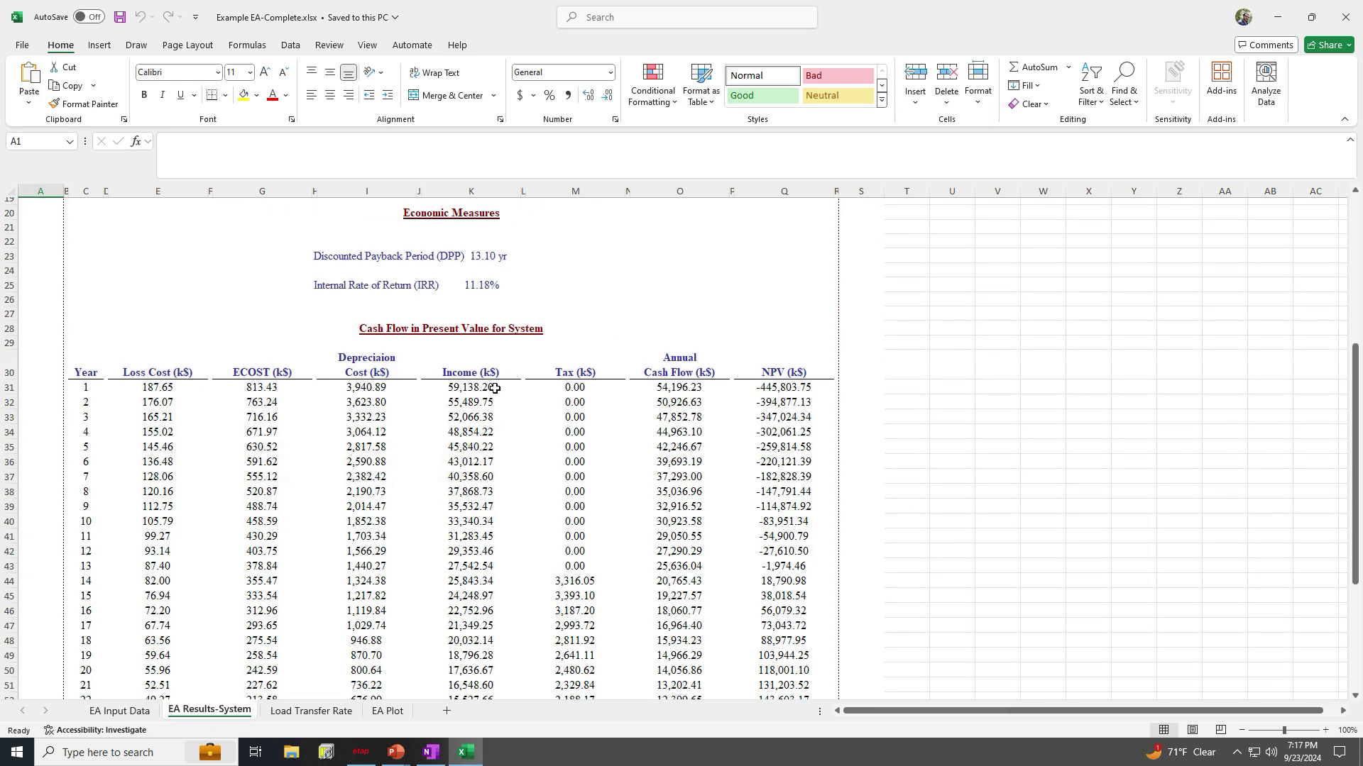
pyautogui.scroll(4, 167, 456)
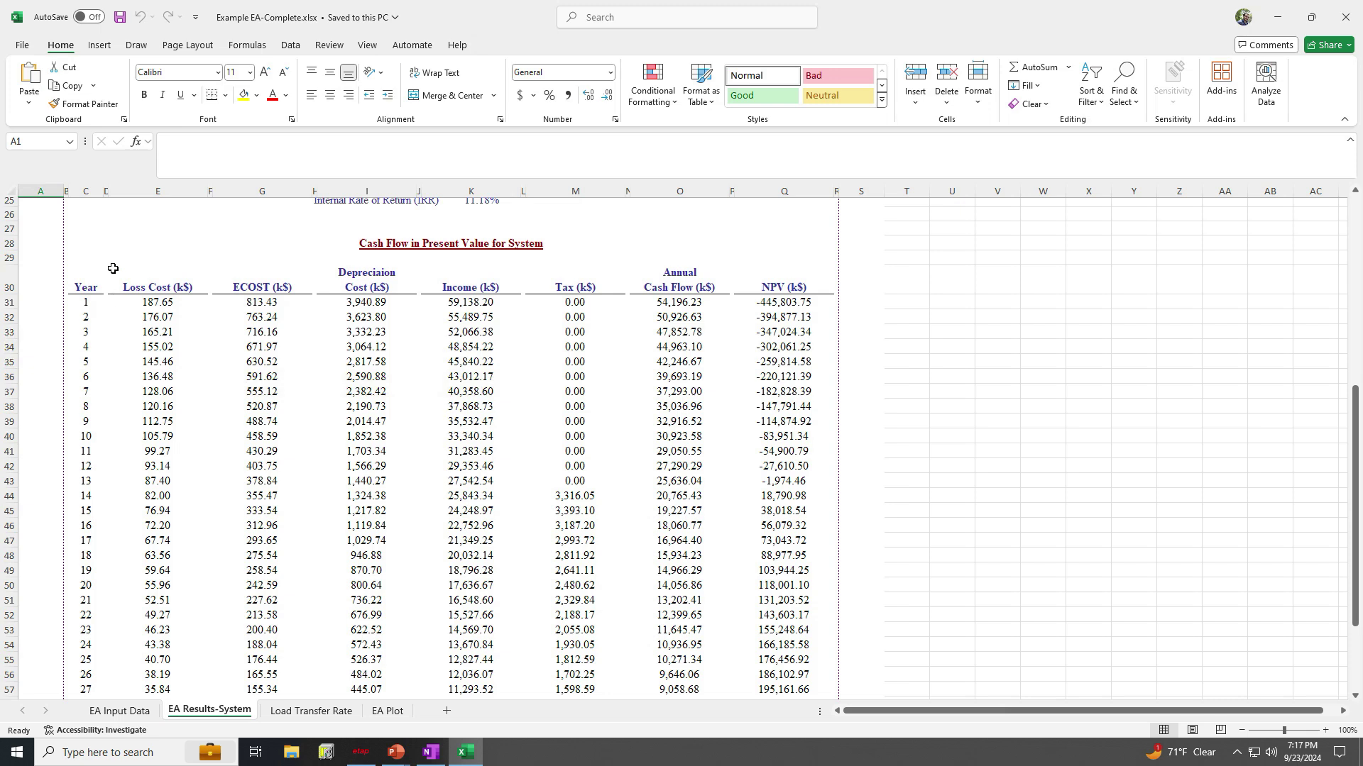
pyautogui.scroll(-3, 156, 603)
pyautogui.scroll(2, 91, 454)
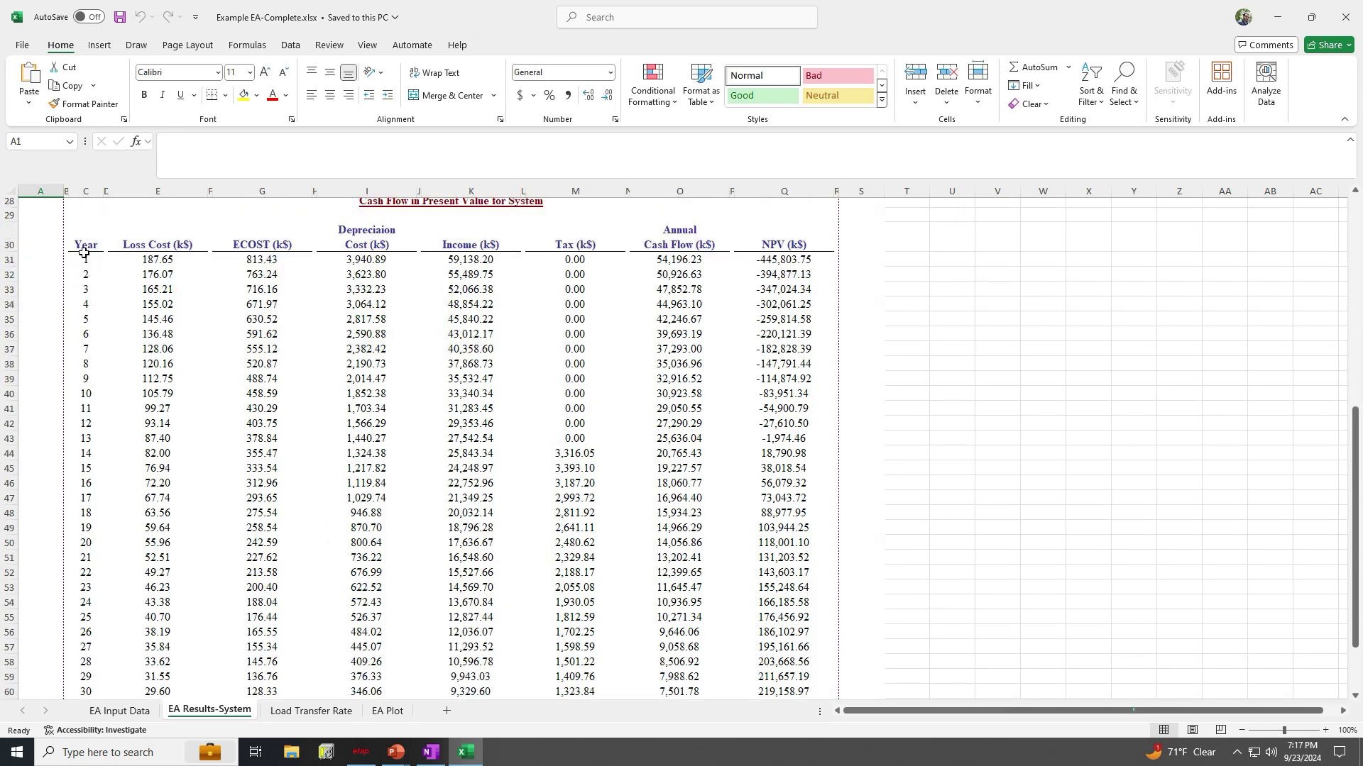
pyautogui.scroll(-2, 103, 447)
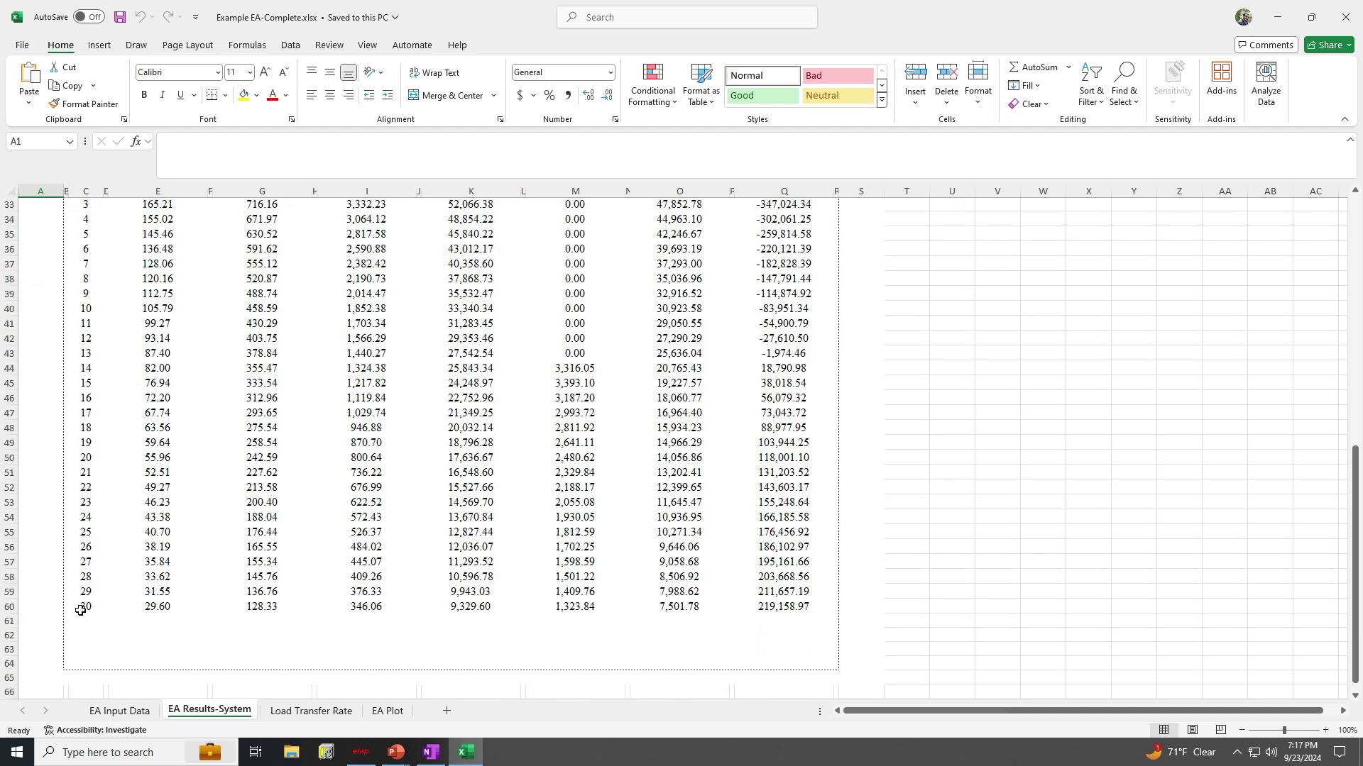
pyautogui.scroll(4, 272, 547)
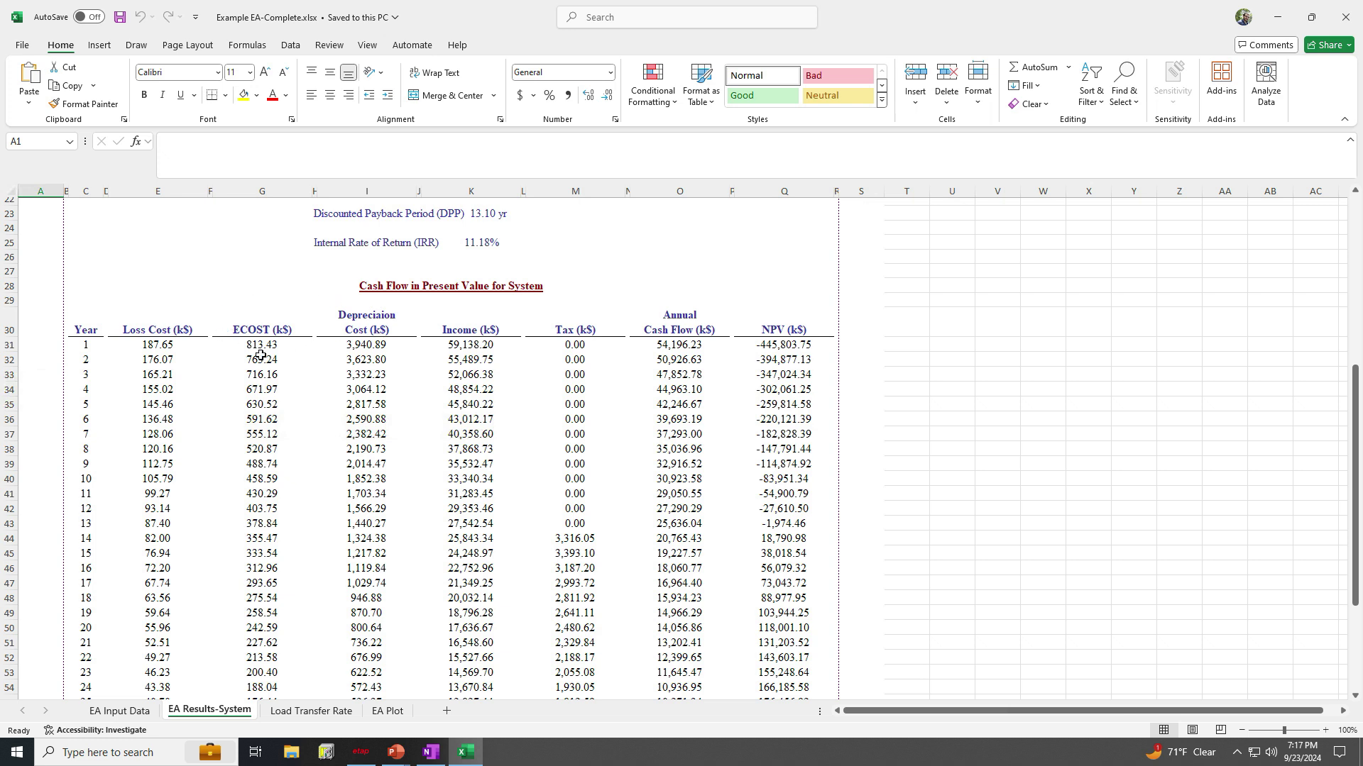
pyautogui.scroll(1, 251, 368)
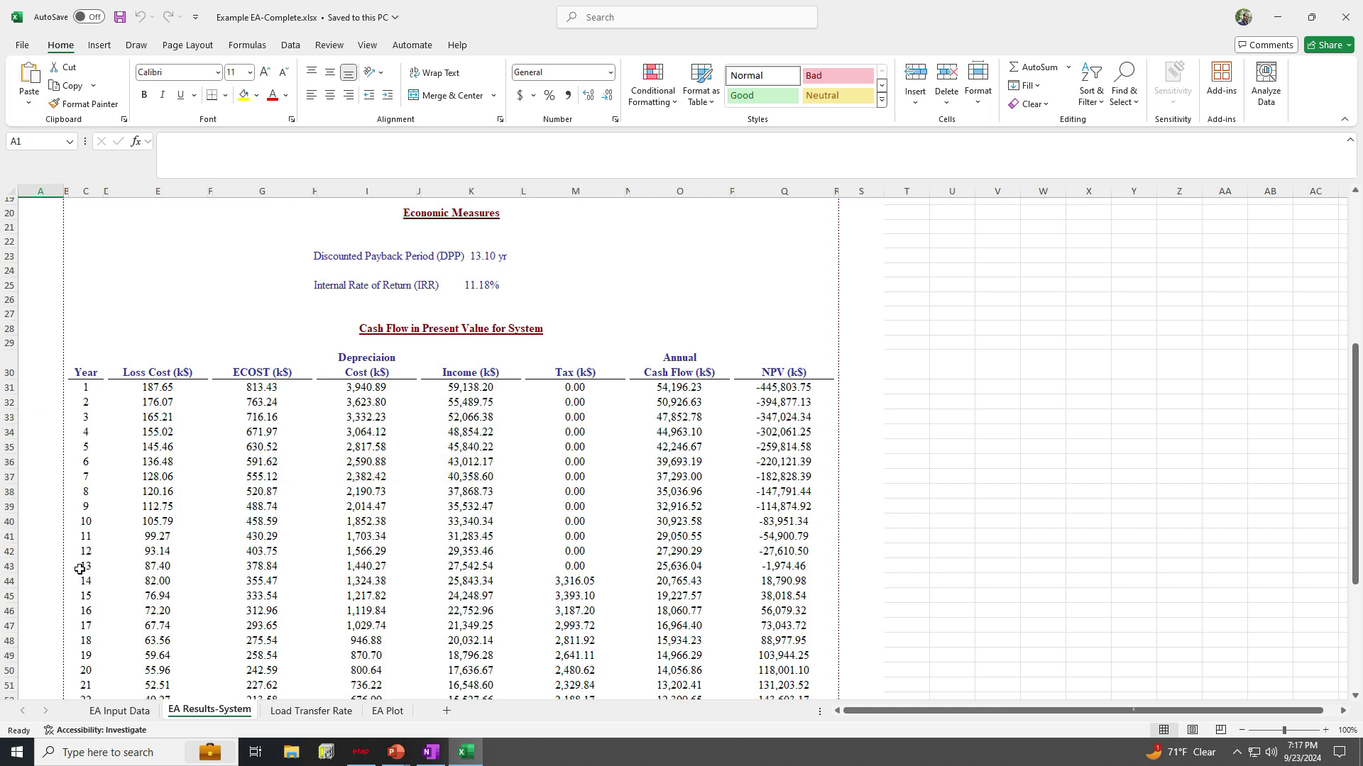
# Highlight the year 13 and year 14 cash flow rows in turn and check the NPV against the discounted payback period.
pyautogui.click(10, 565)
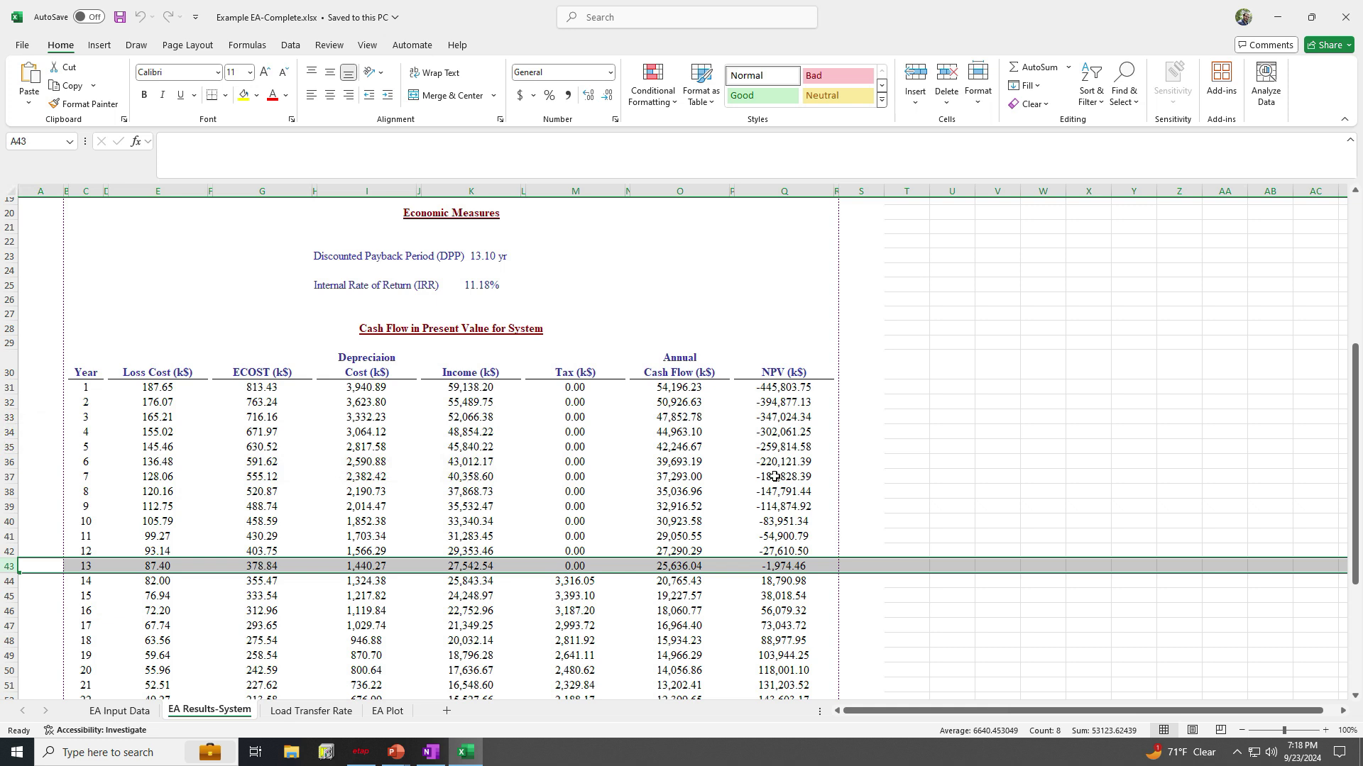
pyautogui.press('Down')
pyautogui.hotkey('shift', 'space')
pyautogui.scroll(4, 774, 476)
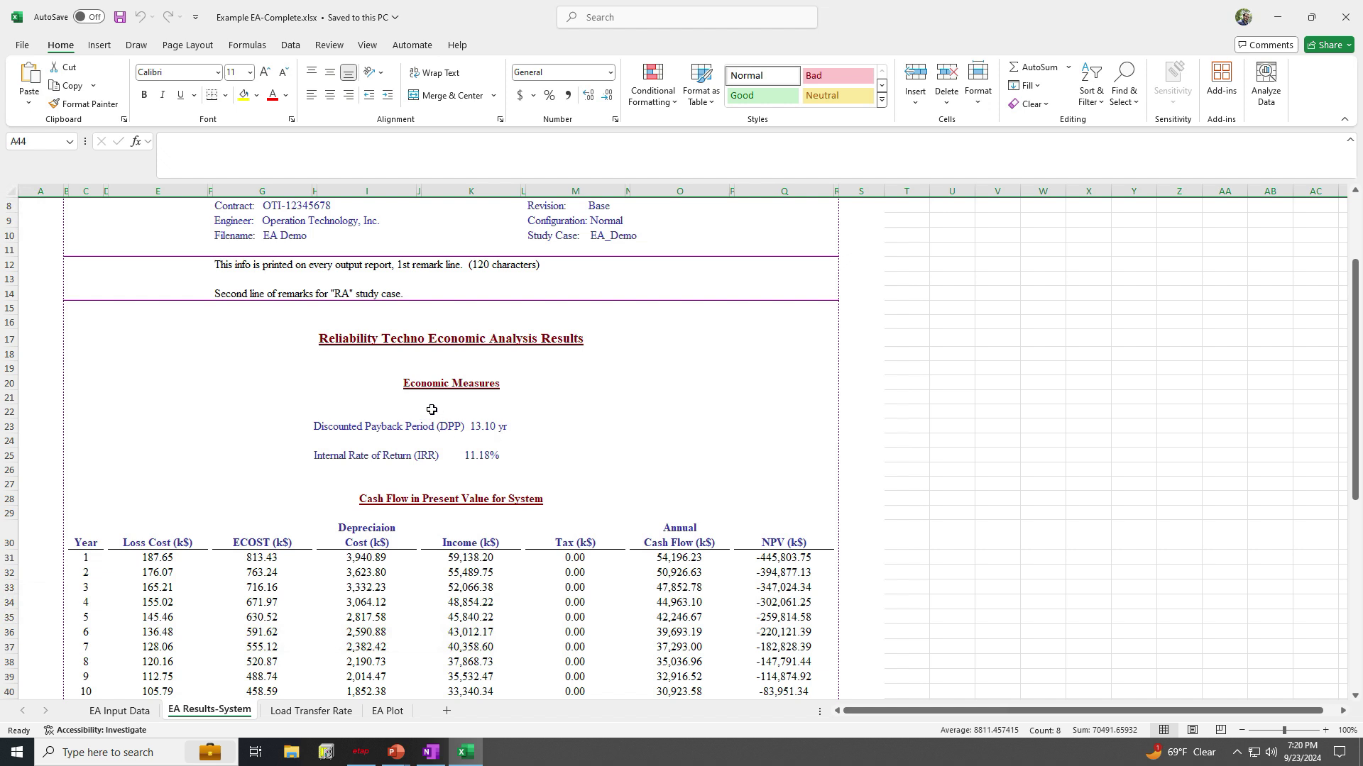
pyautogui.scroll(-1, 432, 411)
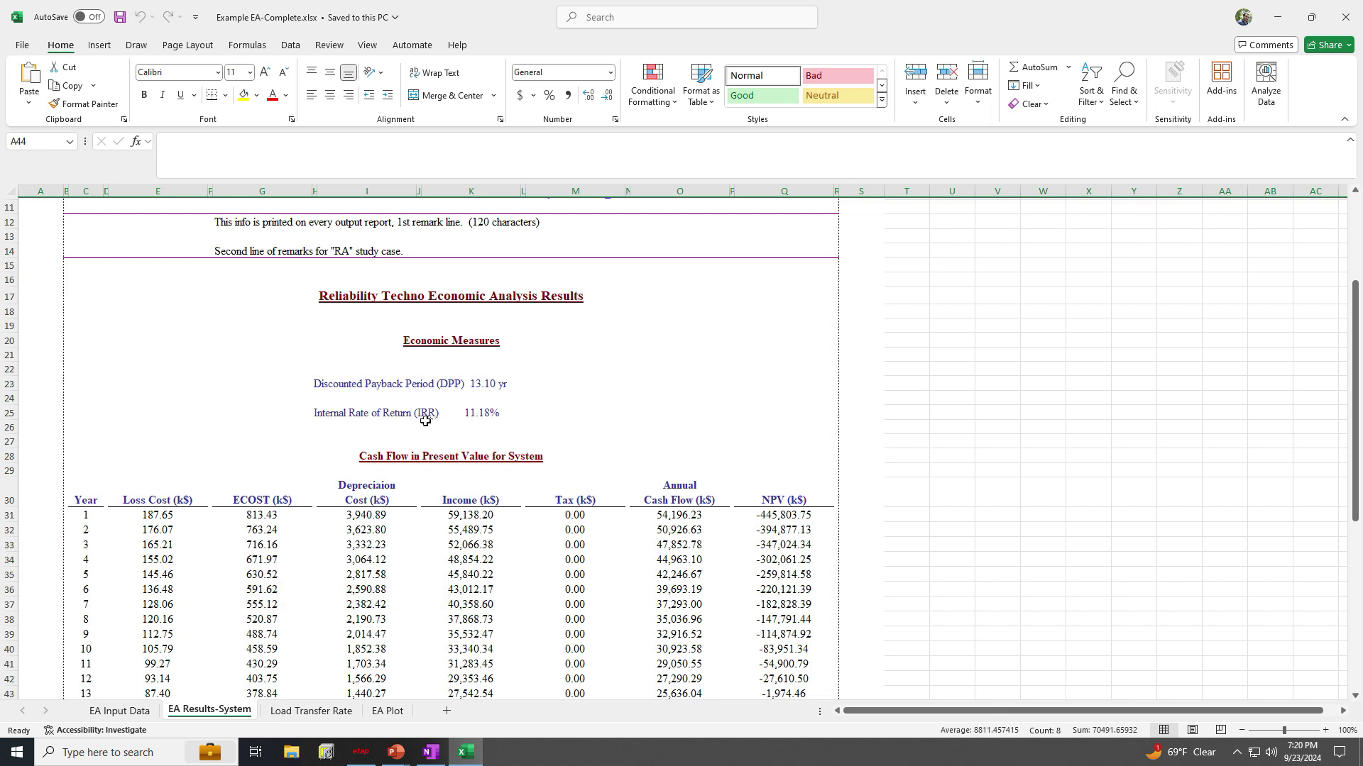
# Examine the internal rate of return together with the annual cash flows over the full analysis period.
pyautogui.scroll(-3, 425, 420)
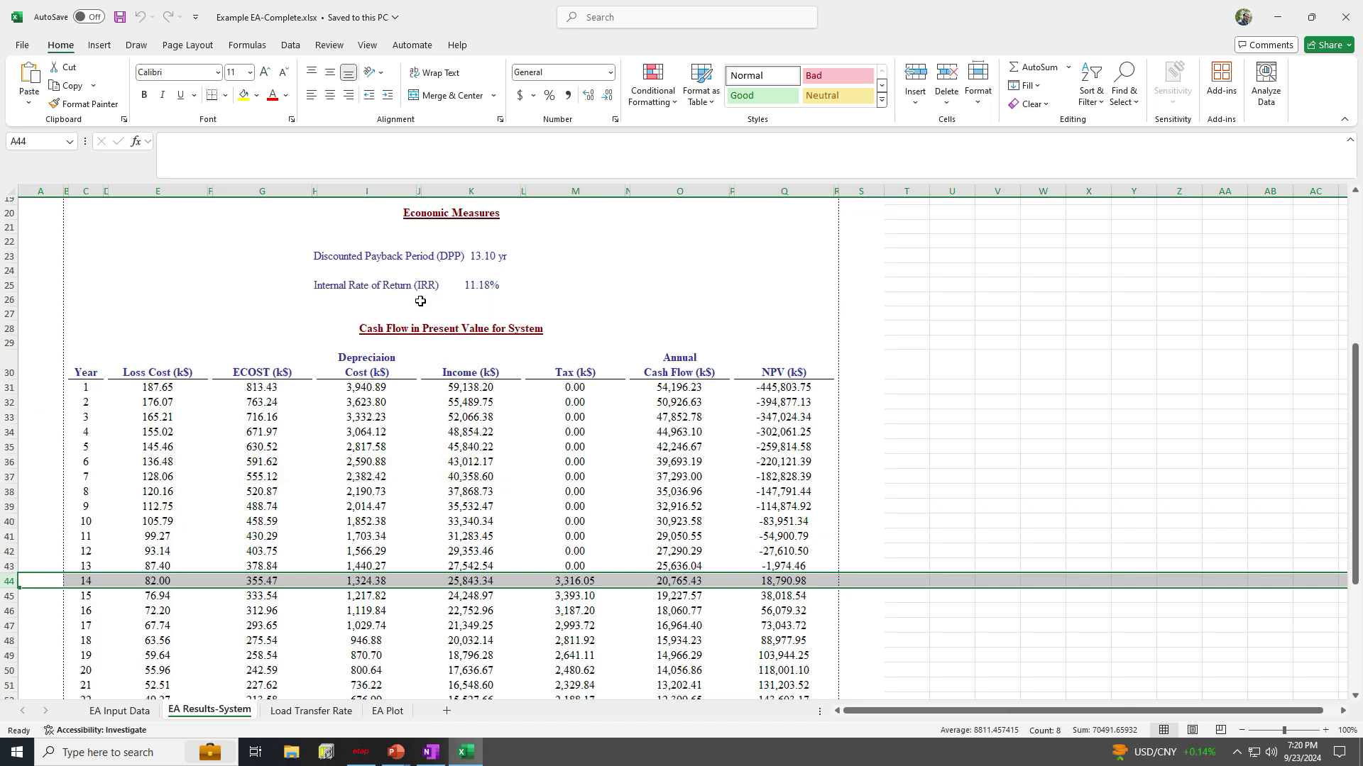
pyautogui.scroll(-1, 281, 455)
pyautogui.scroll(-3, 276, 460)
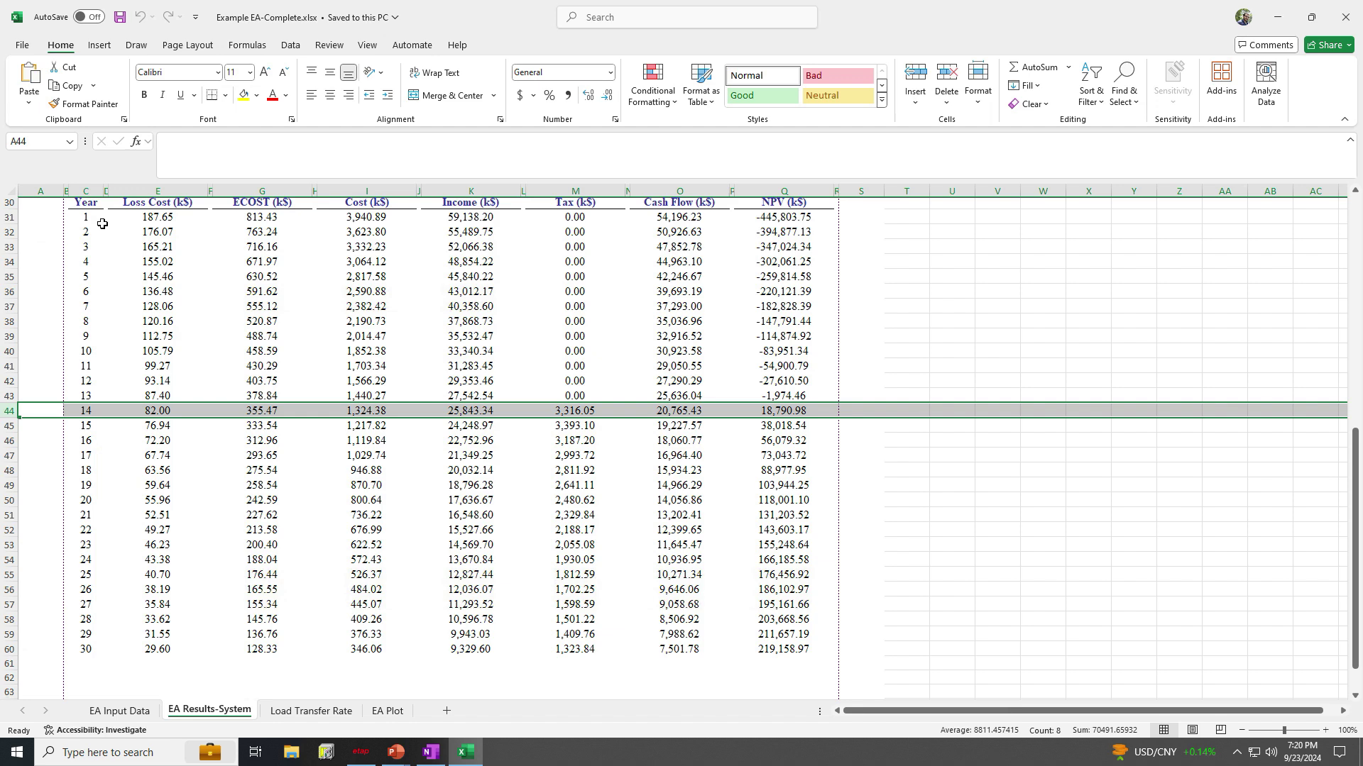
pyautogui.scroll(3, 320, 578)
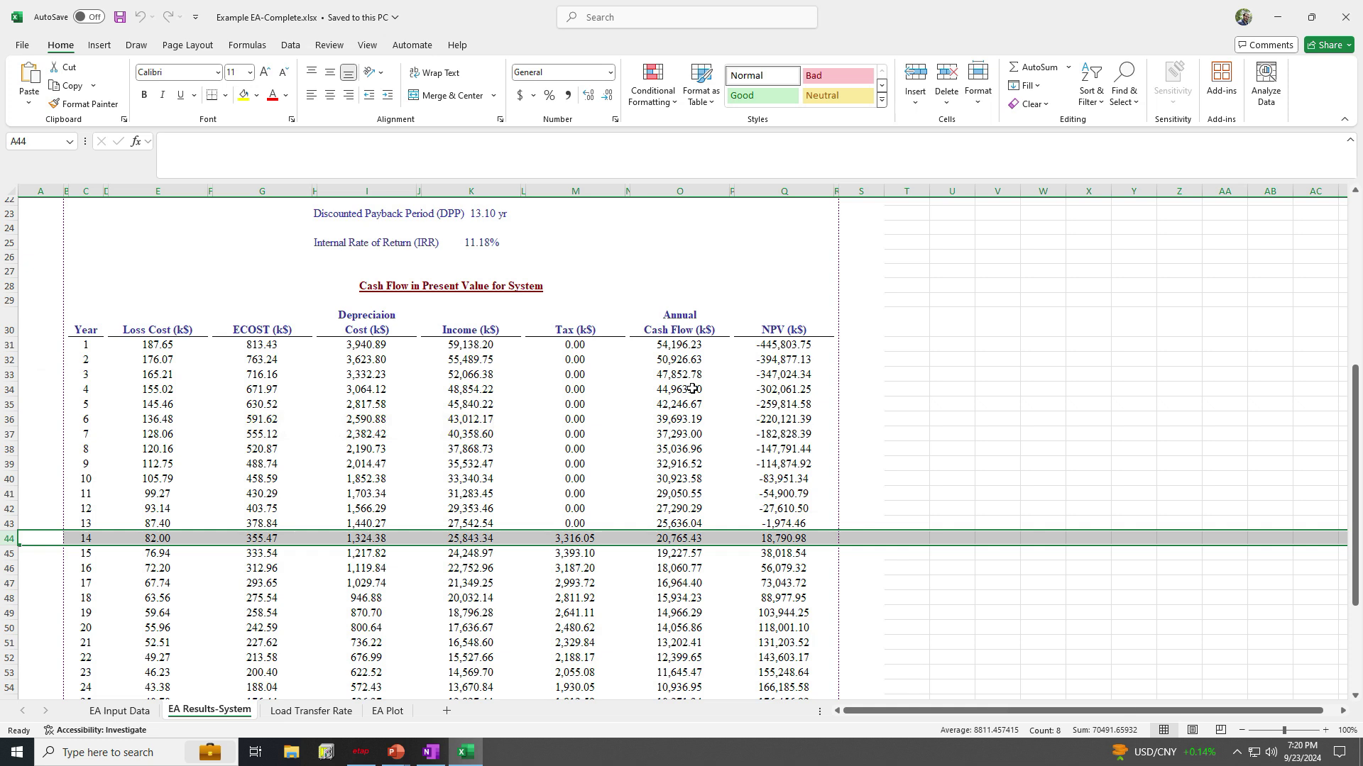
pyautogui.scroll(1, 567, 372)
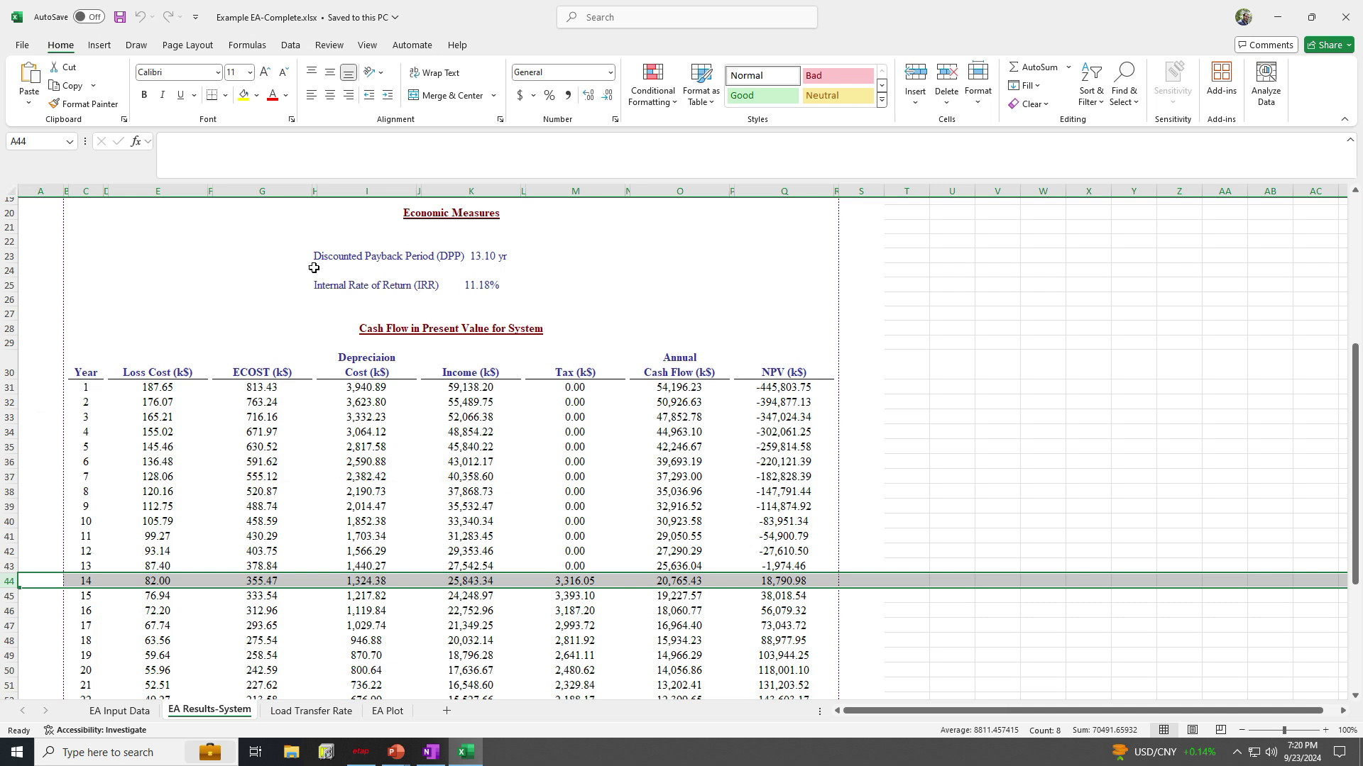
pyautogui.scroll(1, 388, 267)
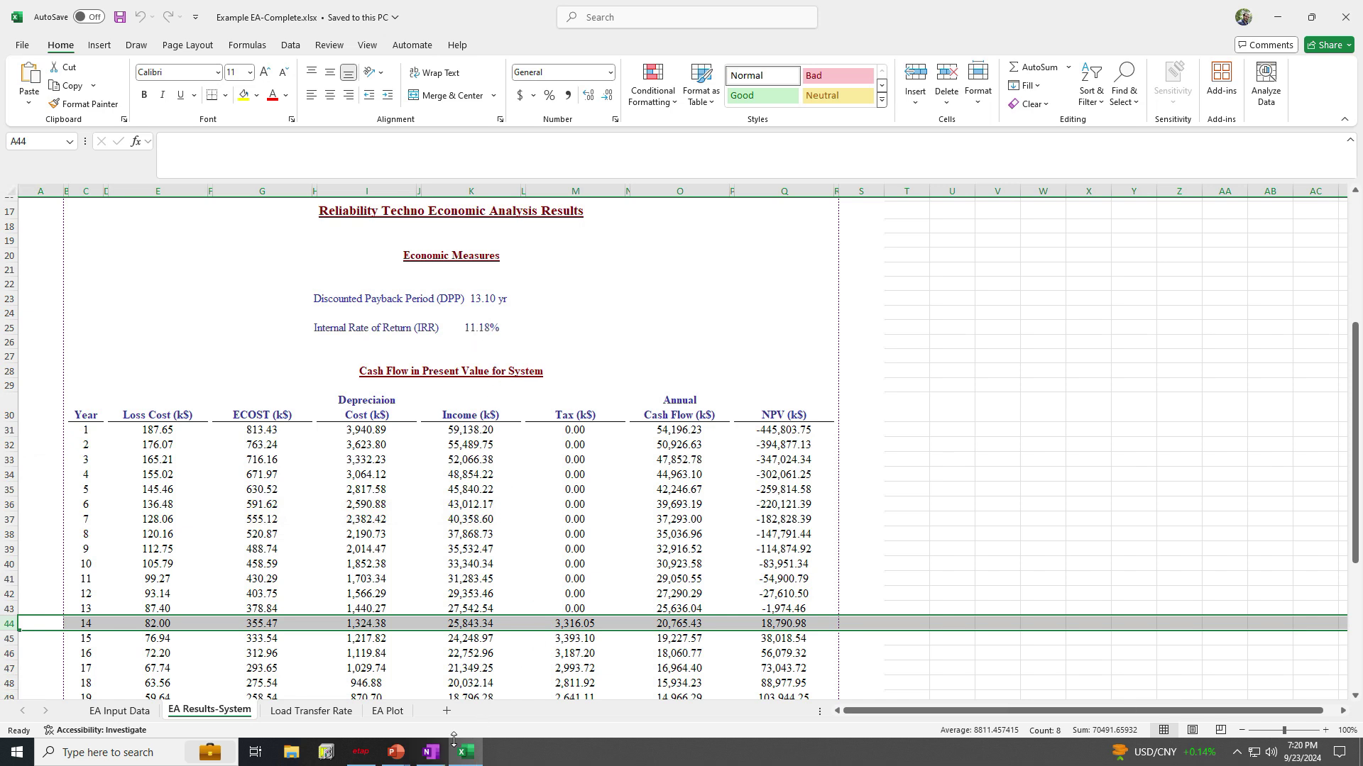
# Switch to ETAP, open the economic analysis settings of the EA_Demo study case, and compare them with the economic measures in the Excel report.
pyautogui.click(352, 756)
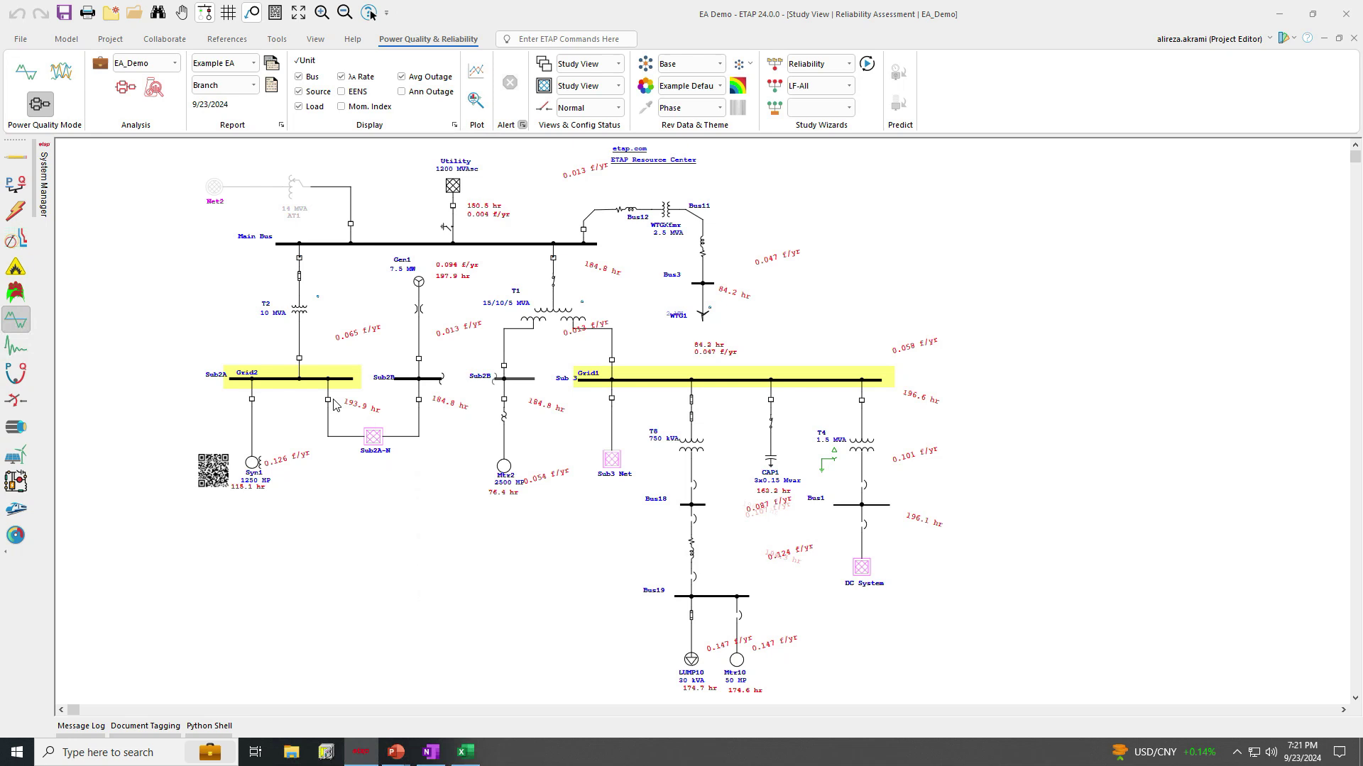
pyautogui.click(101, 74)
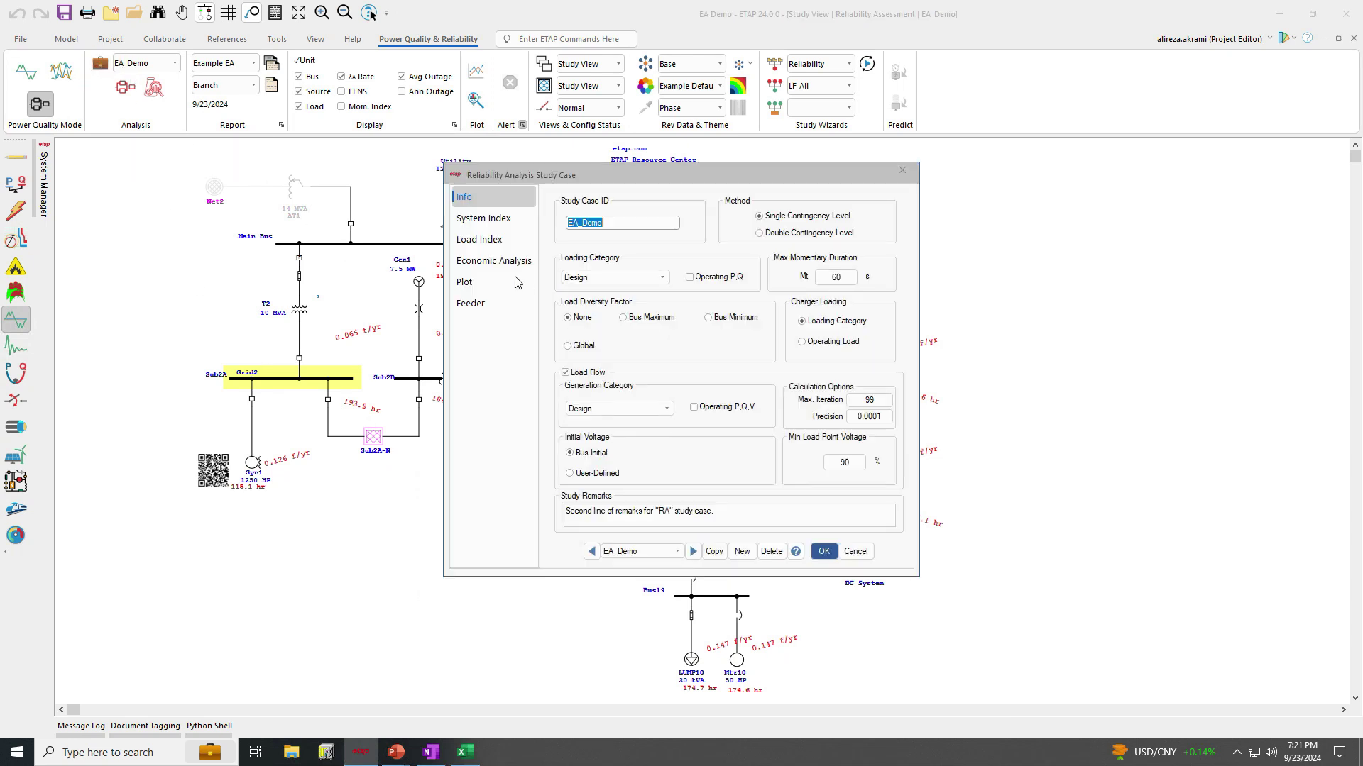
pyautogui.click(493, 260)
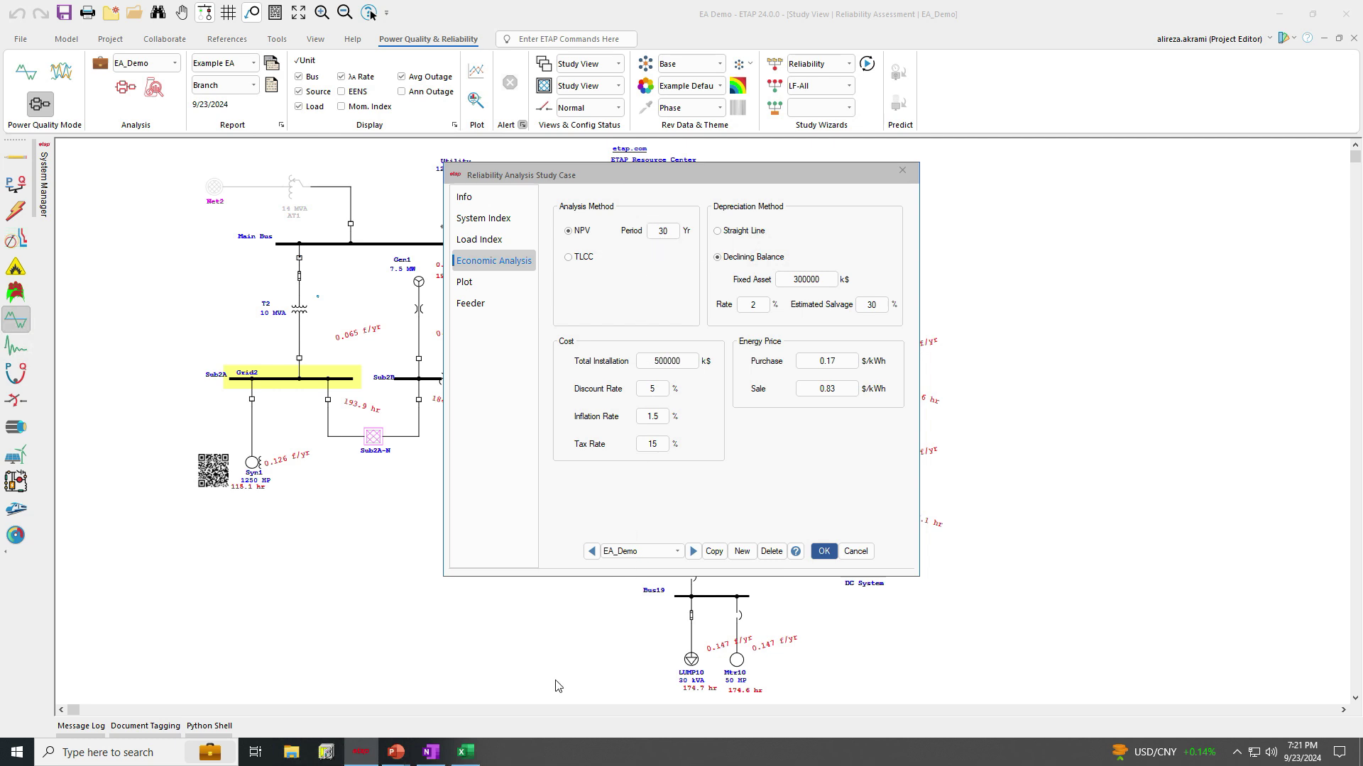
pyautogui.click(465, 752)
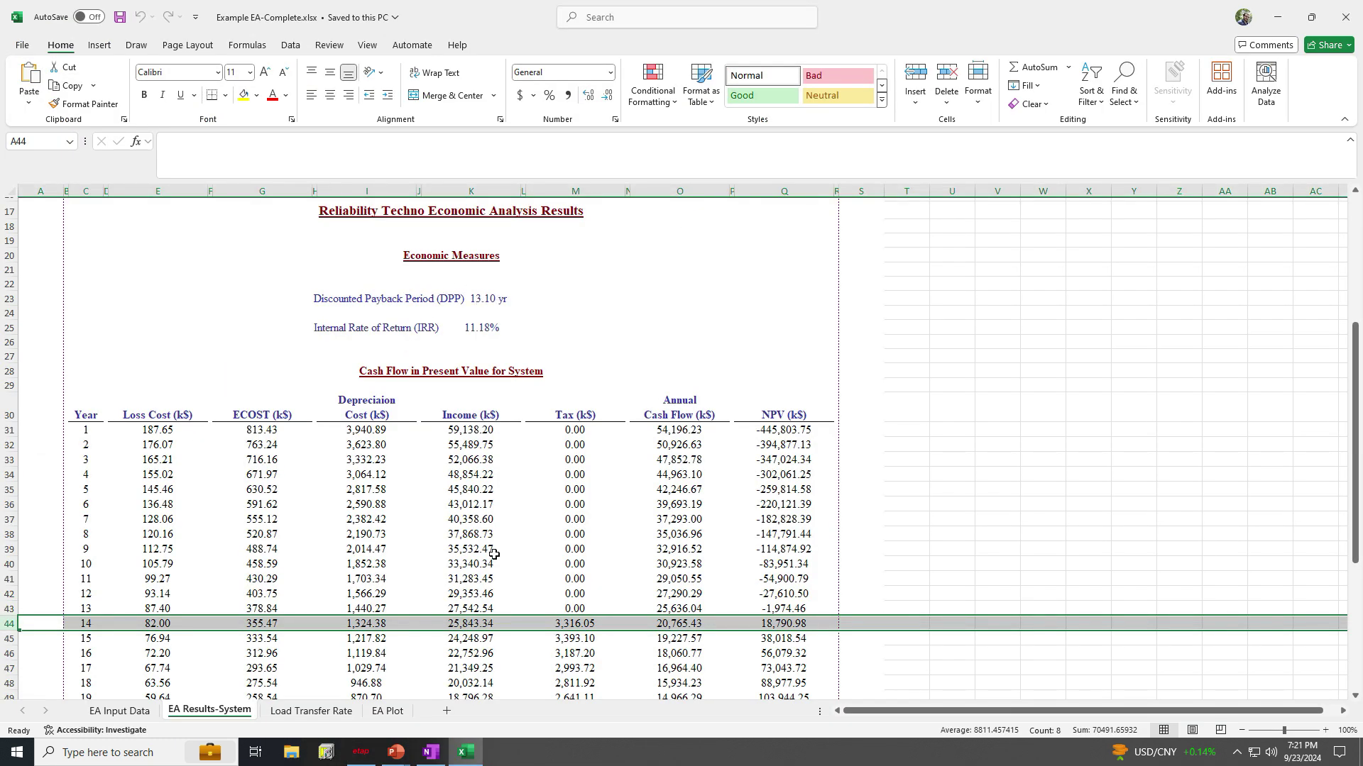
pyautogui.click(465, 752)
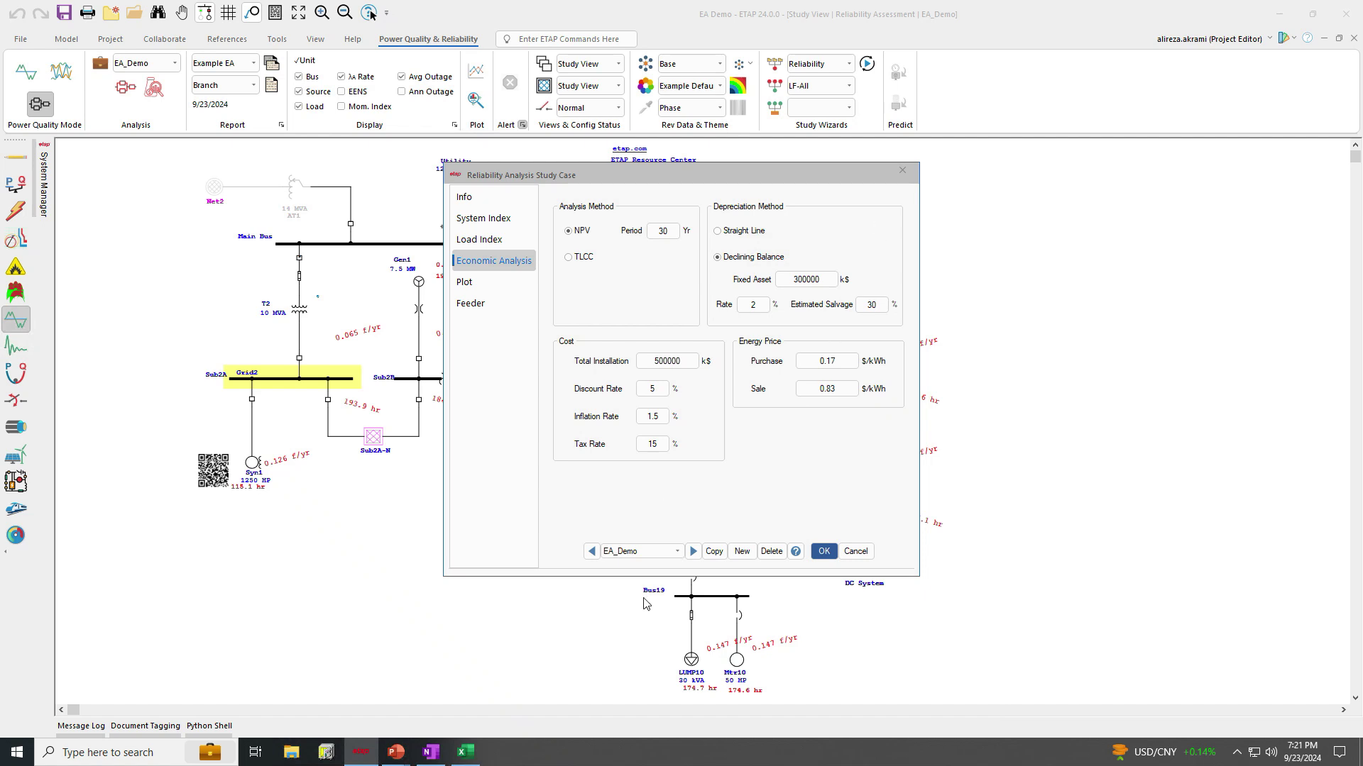
pyautogui.click(466, 752)
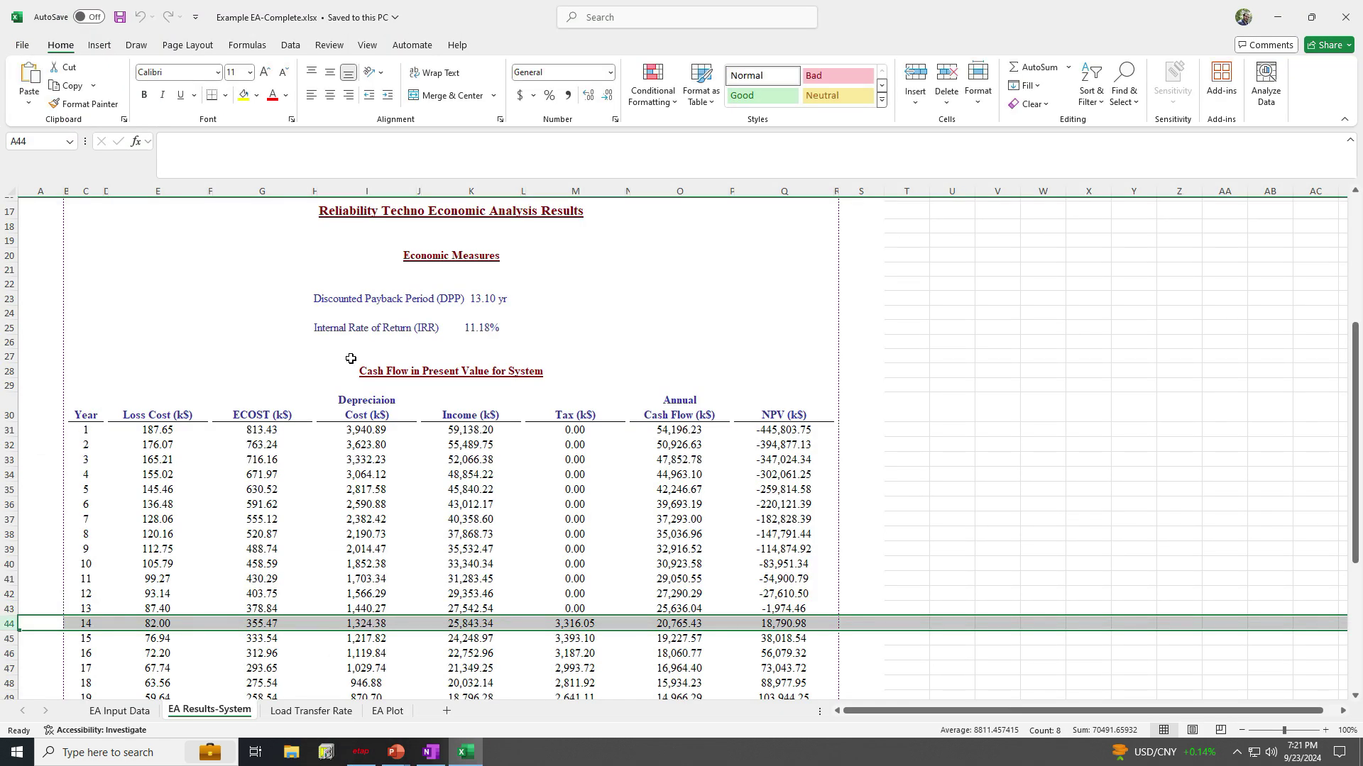
pyautogui.scroll(5, 420, 292)
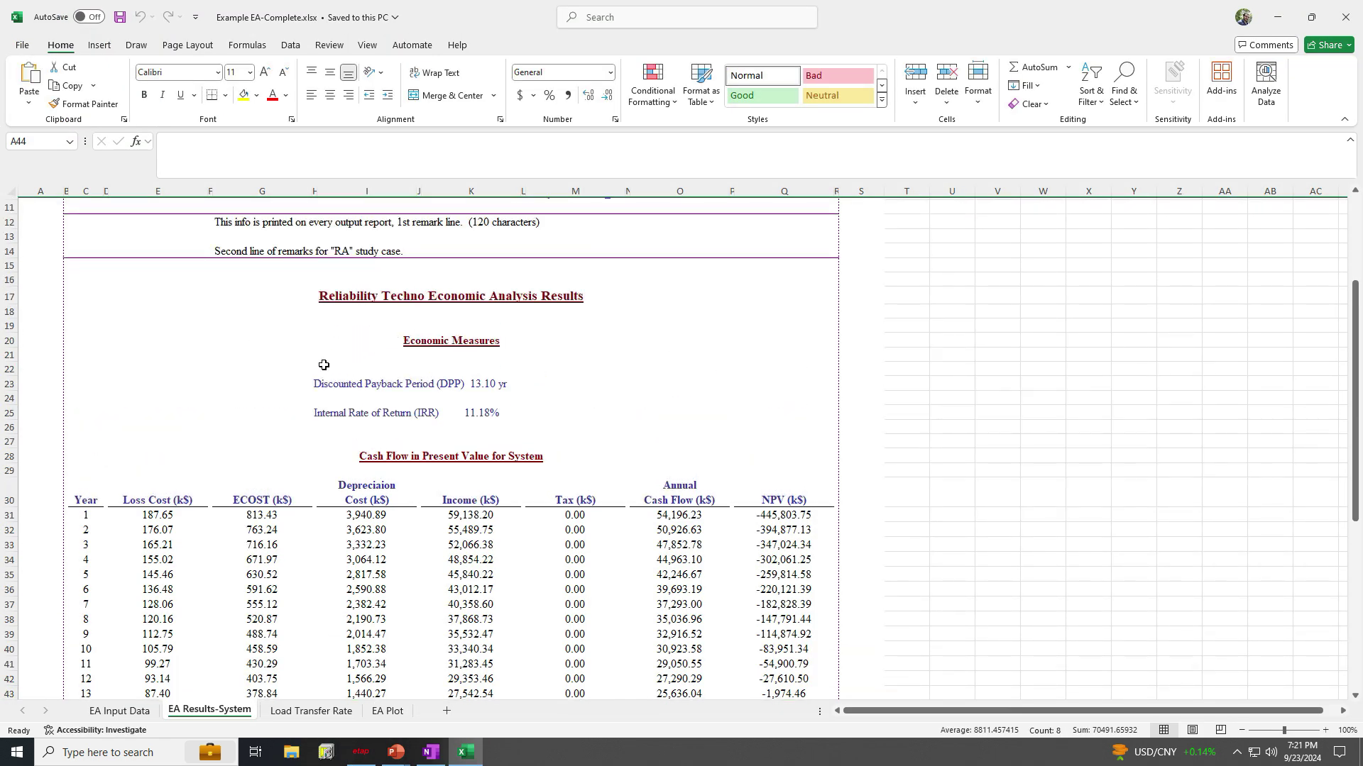
pyautogui.scroll(-4, 469, 365)
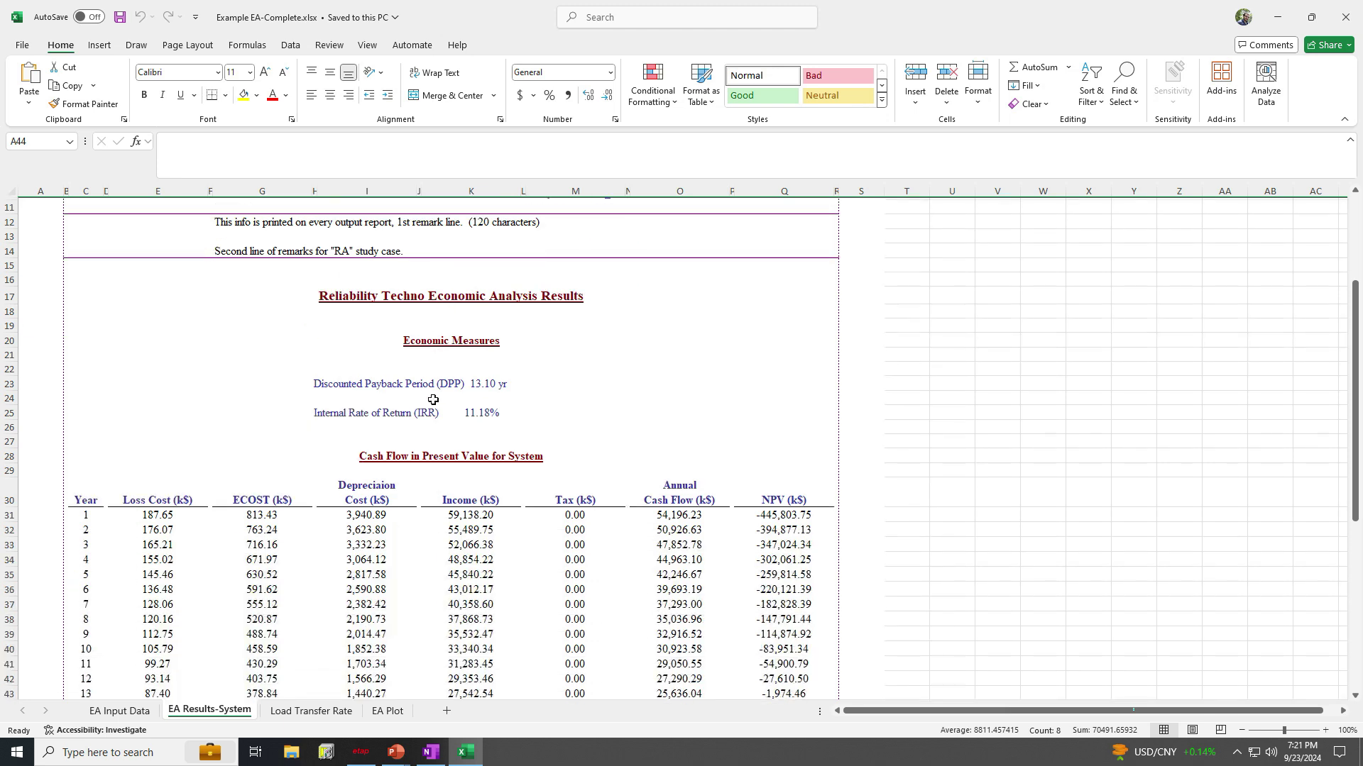
# Review the system power loss cost, income, ECOST and cash flow charts on the EA Plot sheet.
pyautogui.click(387, 710)
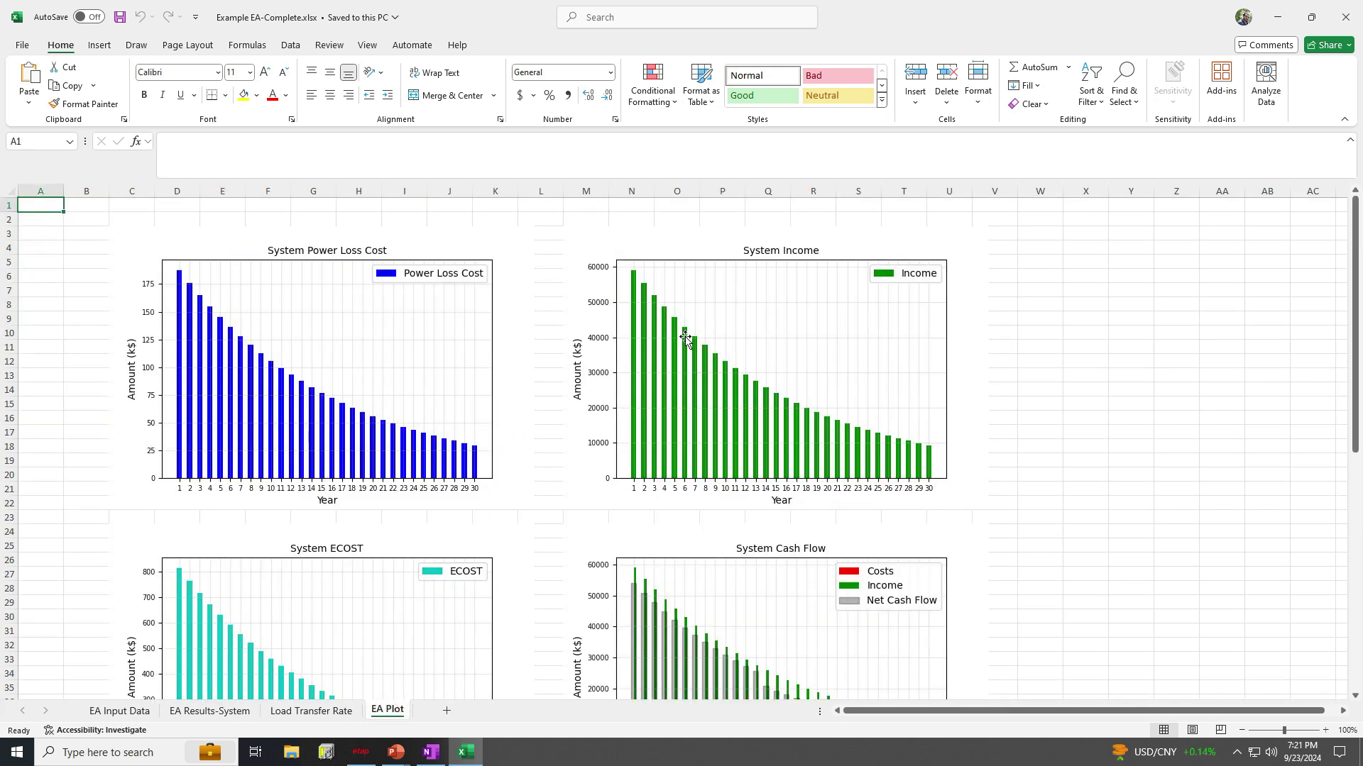
pyautogui.scroll(-2, 489, 371)
pyautogui.scroll(-8, 489, 371)
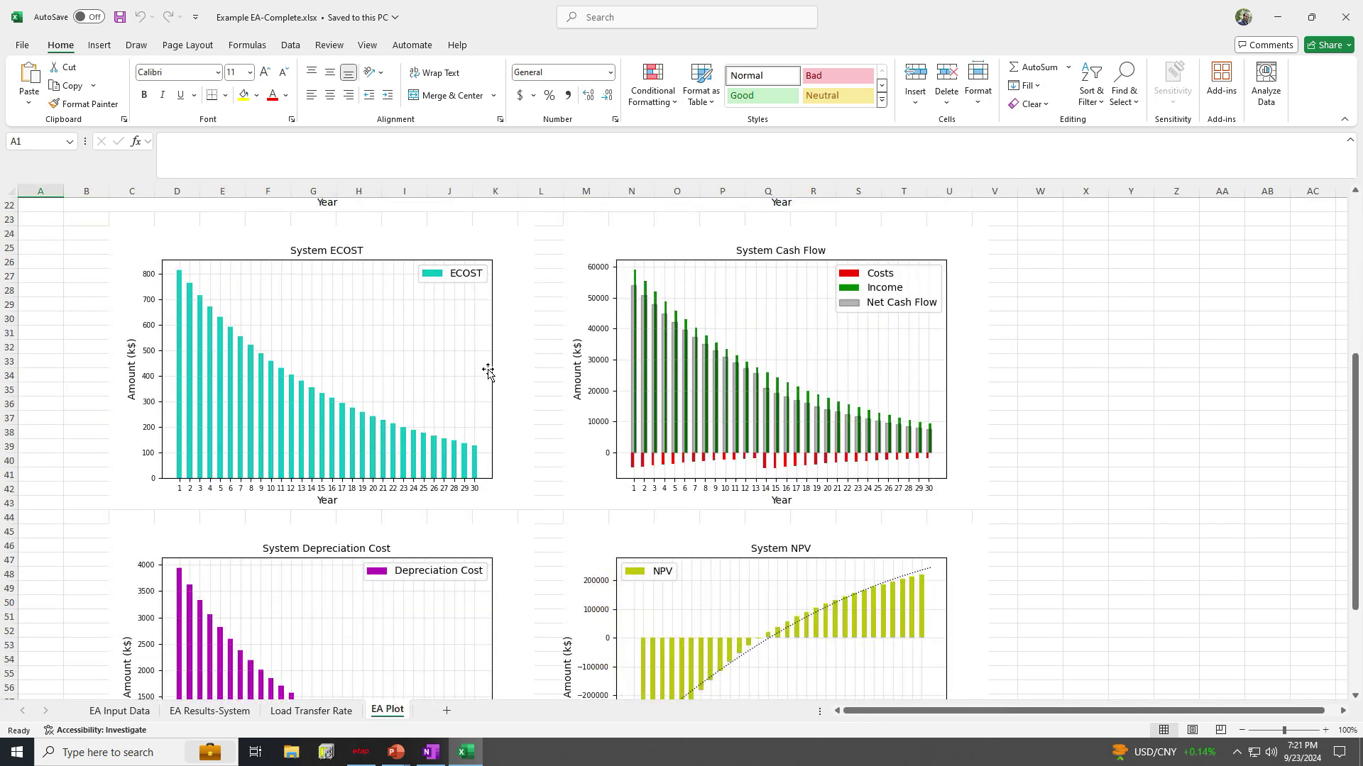
pyautogui.scroll(8, 484, 386)
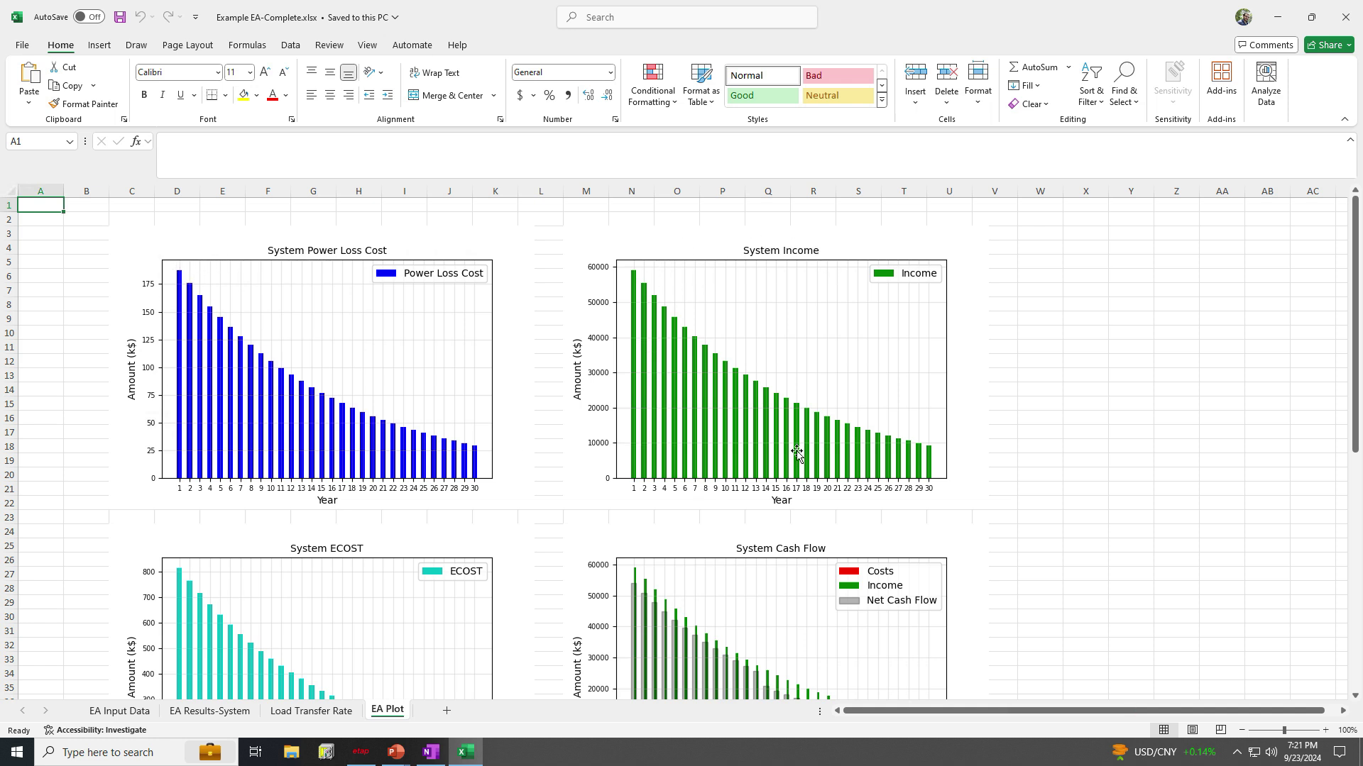
pyautogui.scroll(-2, 289, 396)
pyautogui.scroll(-2, 250, 474)
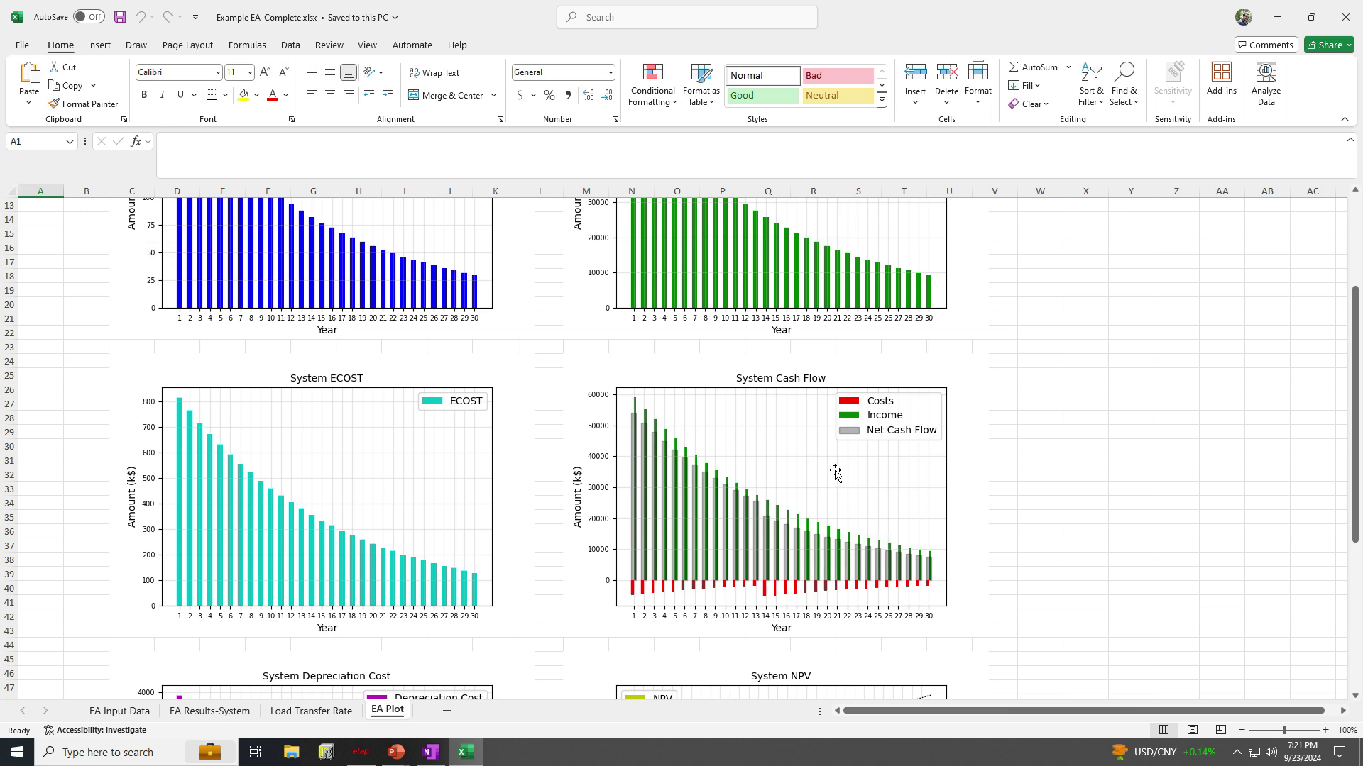
# Take a closer look at the System Cash Flow, System Depreciation Cost and System NPV charts.
pyautogui.scroll(3, 834, 473)
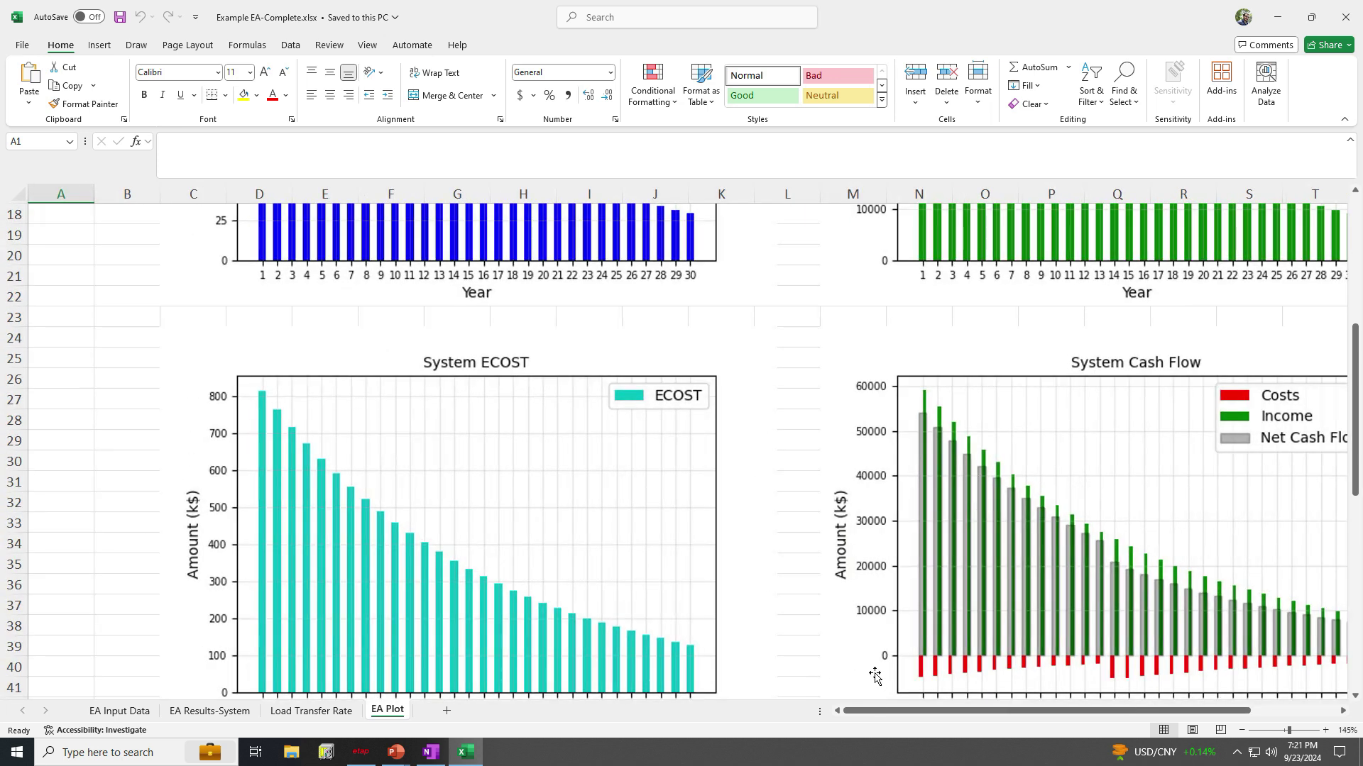
pyautogui.moveTo(875, 710); pyautogui.dragTo(960, 711)
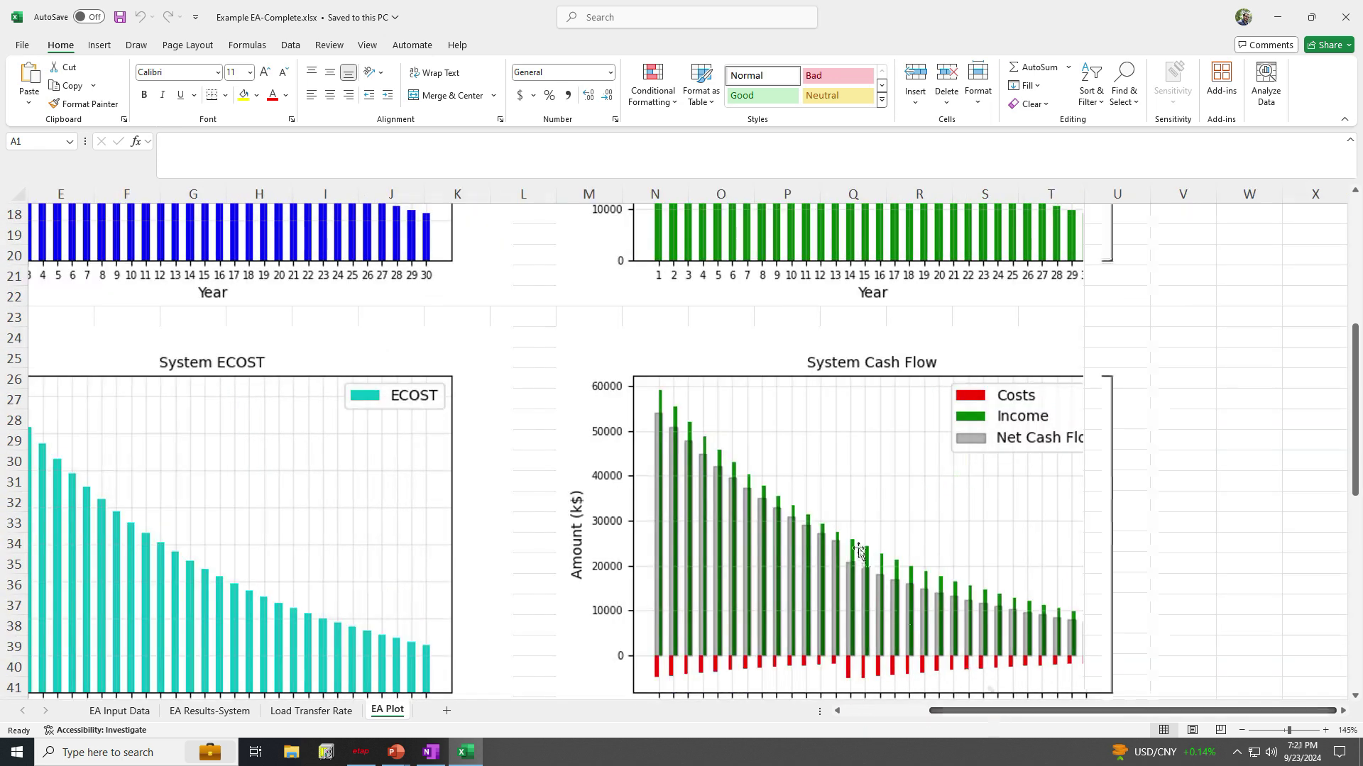
pyautogui.scroll(-1, 859, 553)
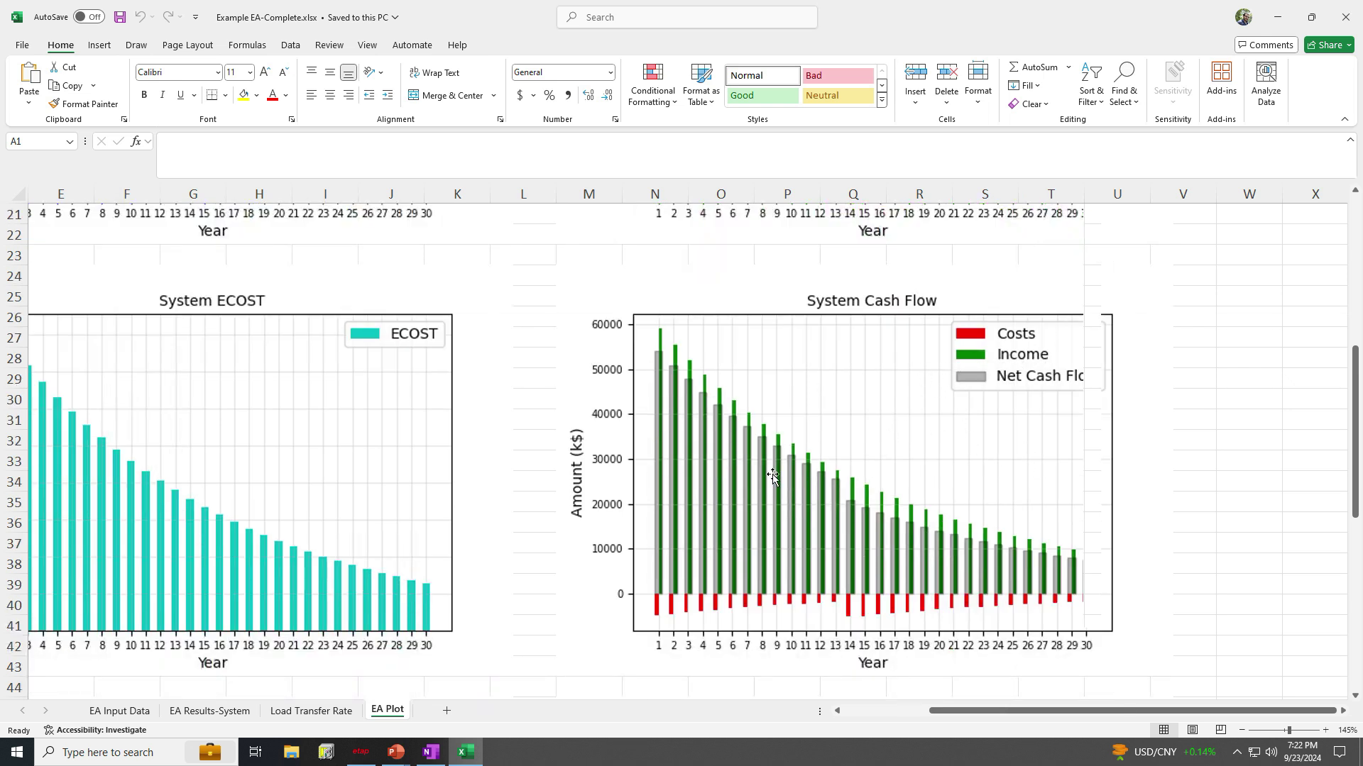
pyautogui.scroll(-7, 255, 426)
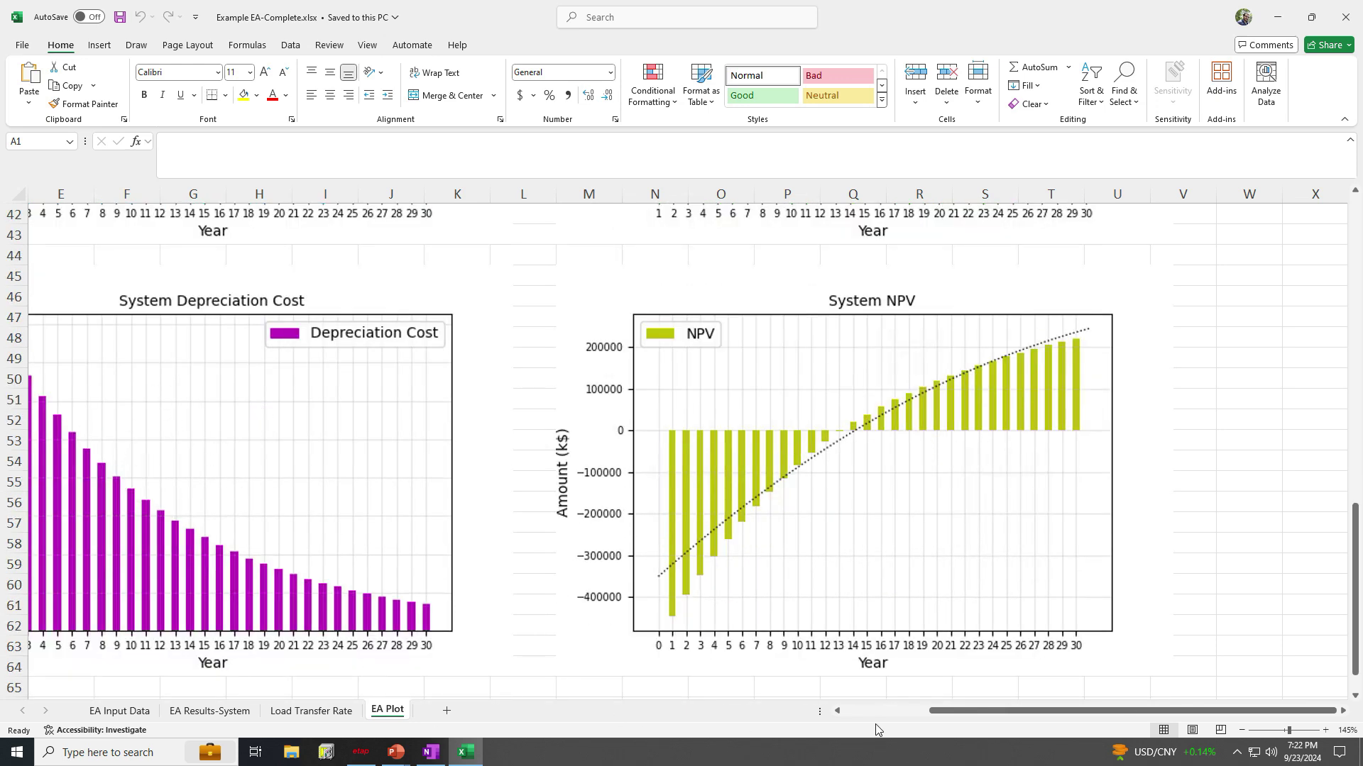
pyautogui.moveTo(954, 711); pyautogui.dragTo(890, 711)
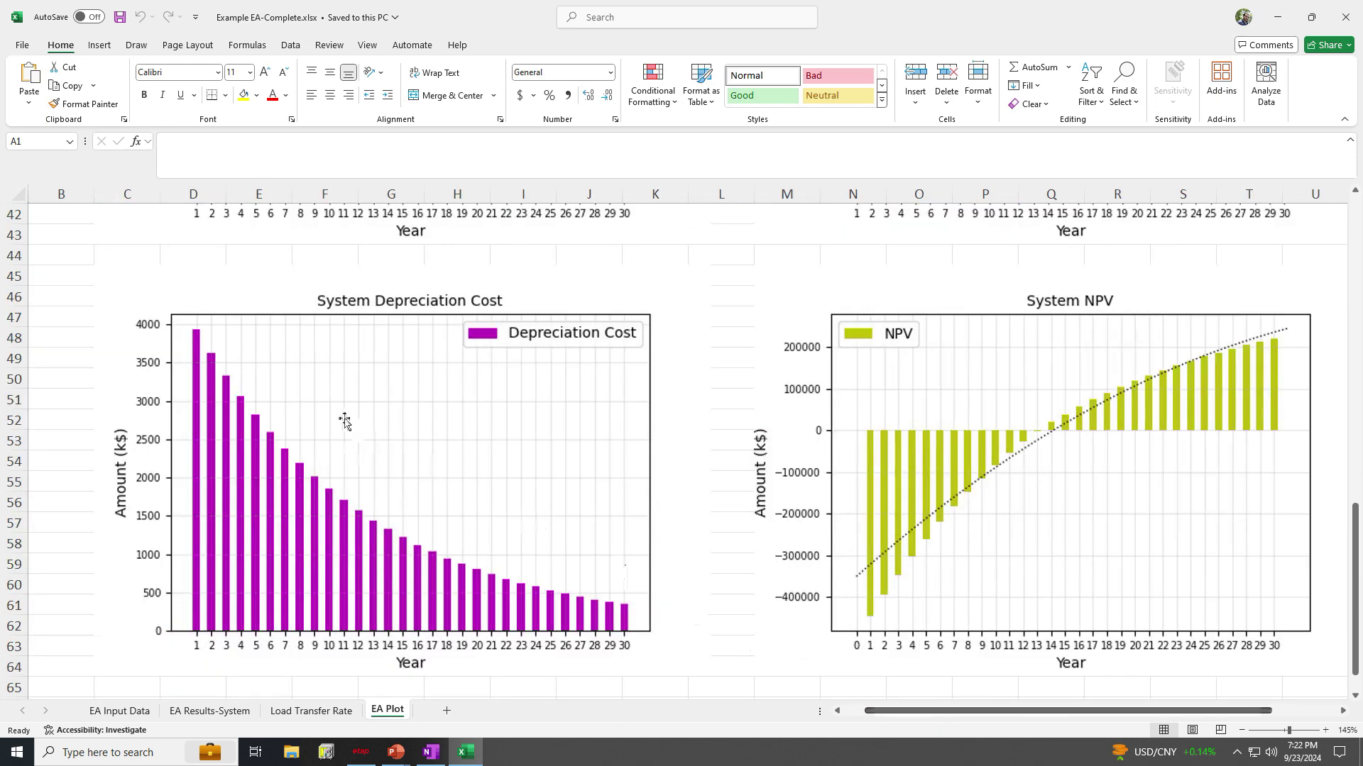
pyautogui.keyDown('ctrl'); pyautogui.scroll(-2, 345, 420); pyautogui.keyUp('ctrl')
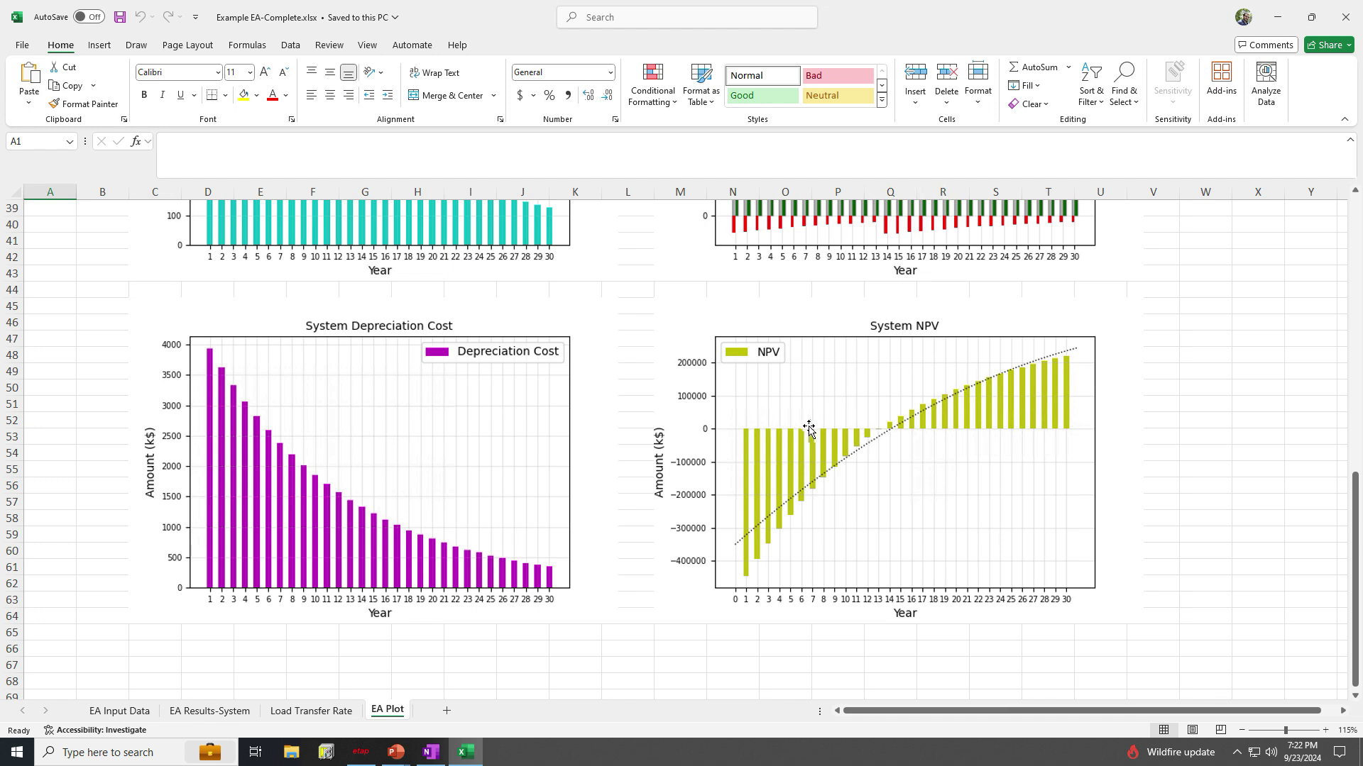
# Close the Excel report, then set the EA_Demo study case's economic analysis method to TLCC and run the economic analysis.
pyautogui.click(1345, 17)
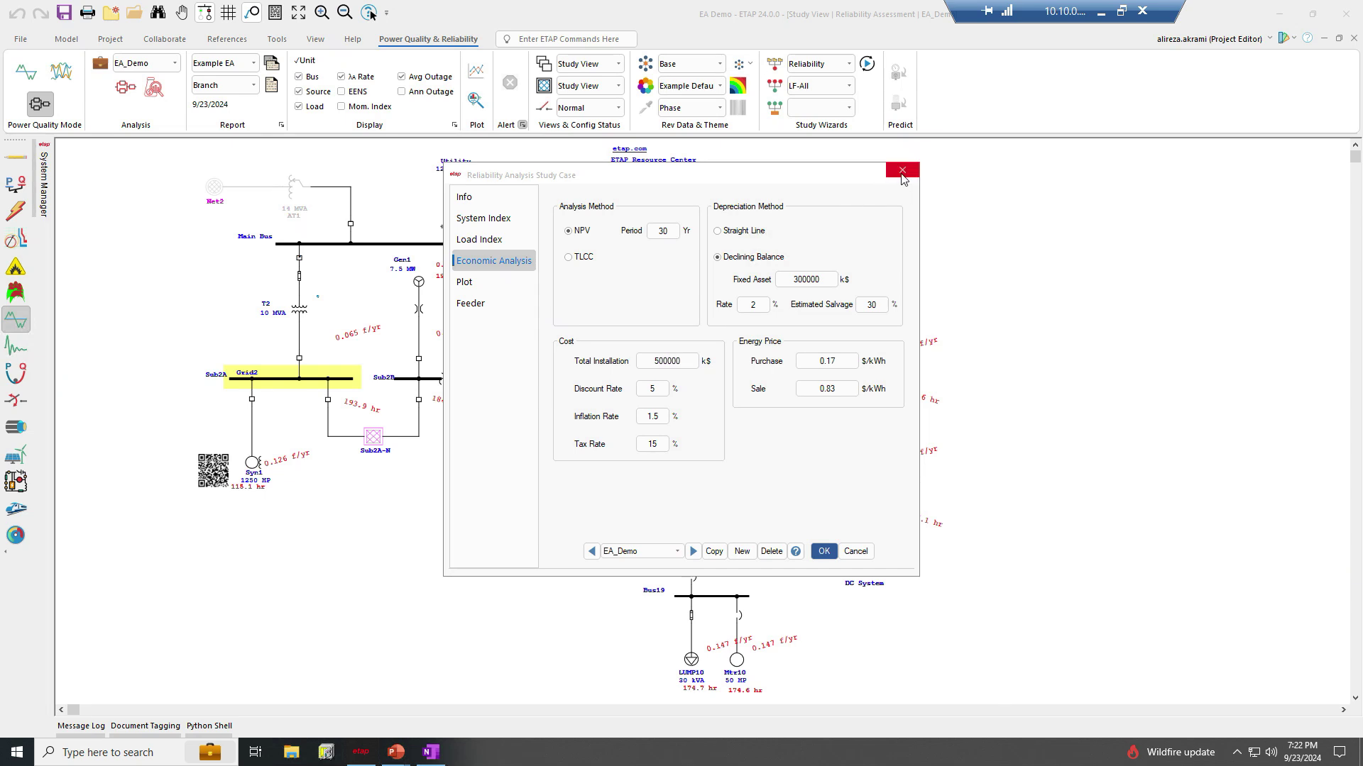
pyautogui.click(571, 258)
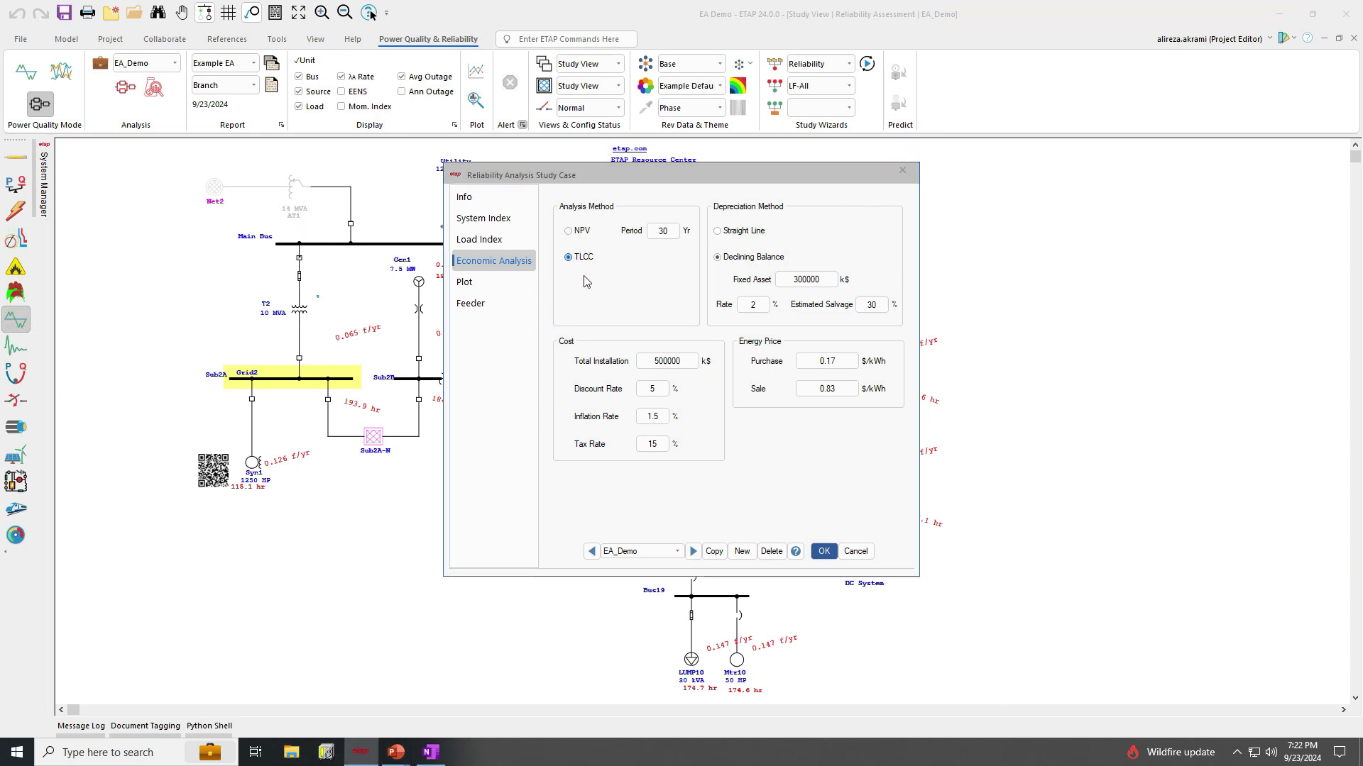
pyautogui.click(824, 552)
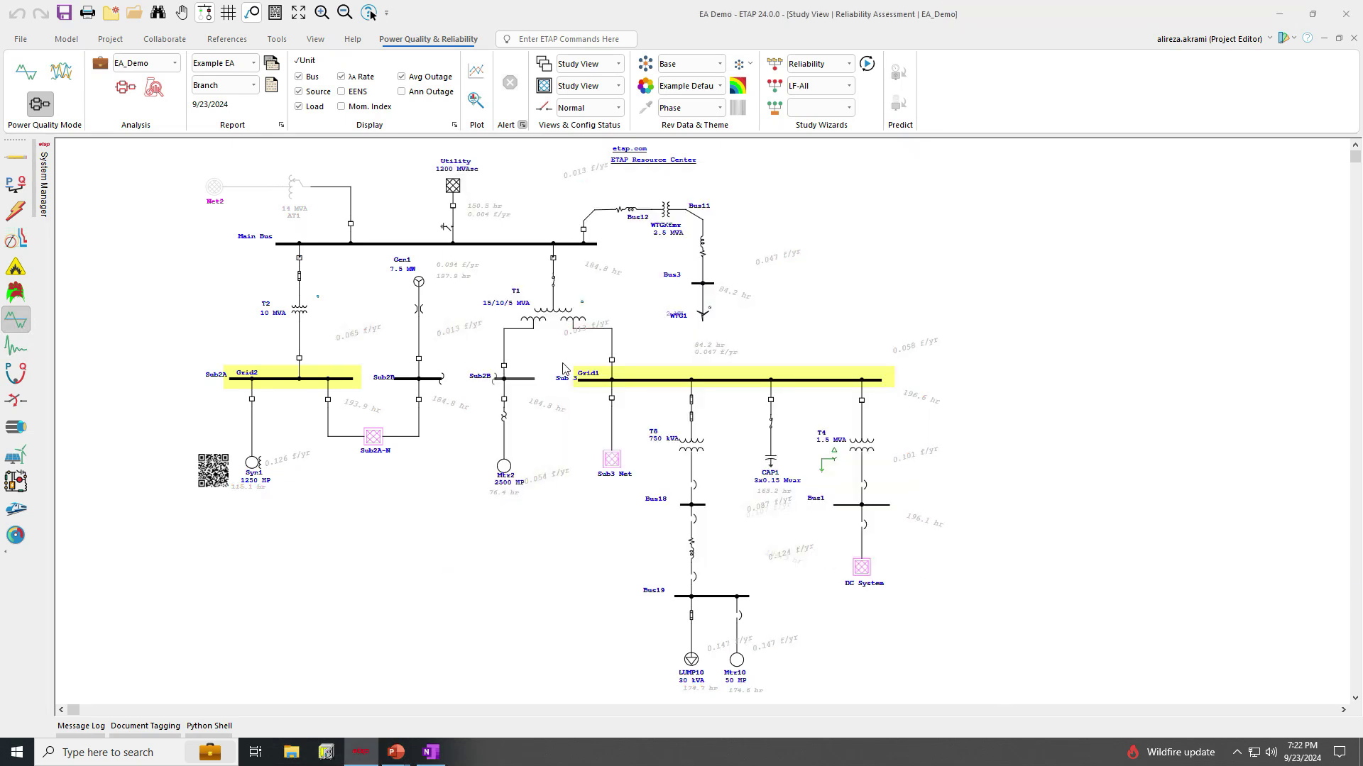
pyautogui.click(156, 87)
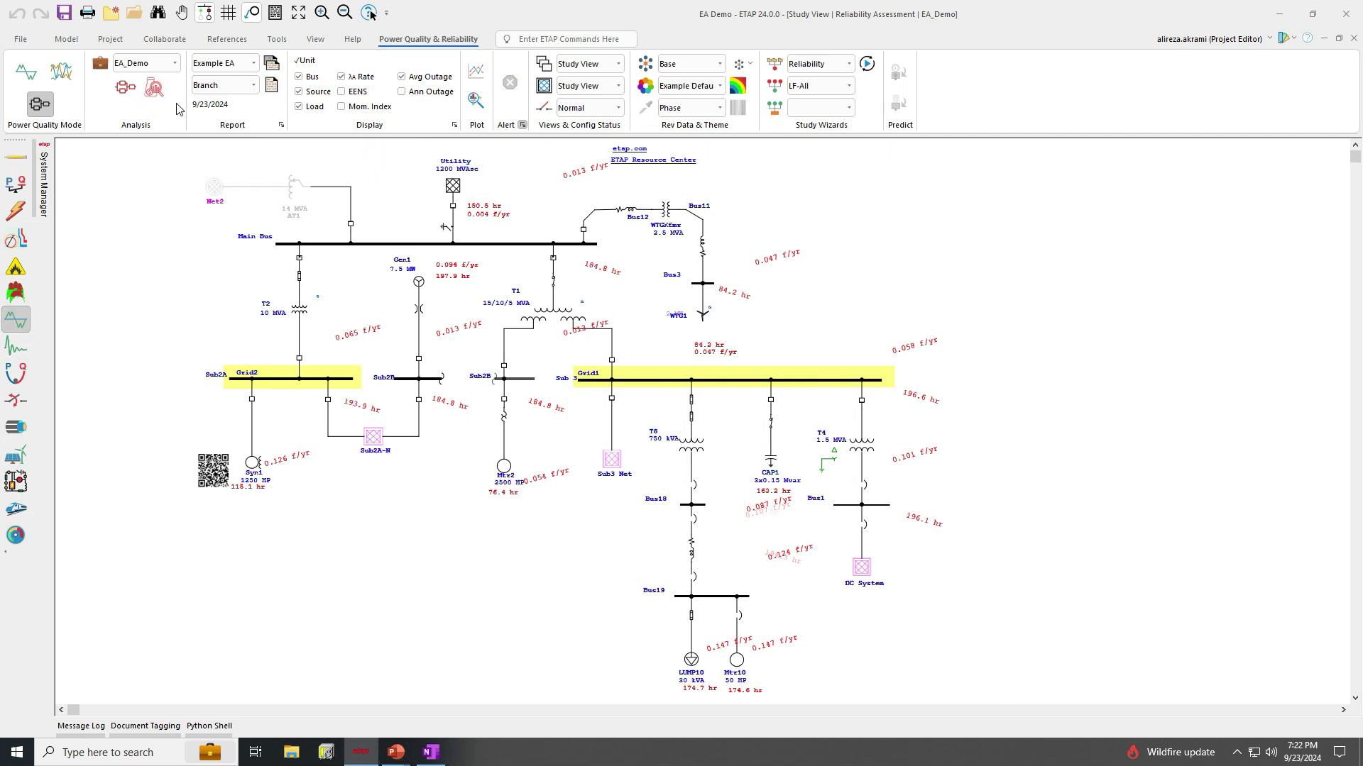
# Open the Complete report of the Example EA output in Excel format.
pyautogui.click(271, 62)
pyautogui.click(616, 298)
pyautogui.click(712, 476)
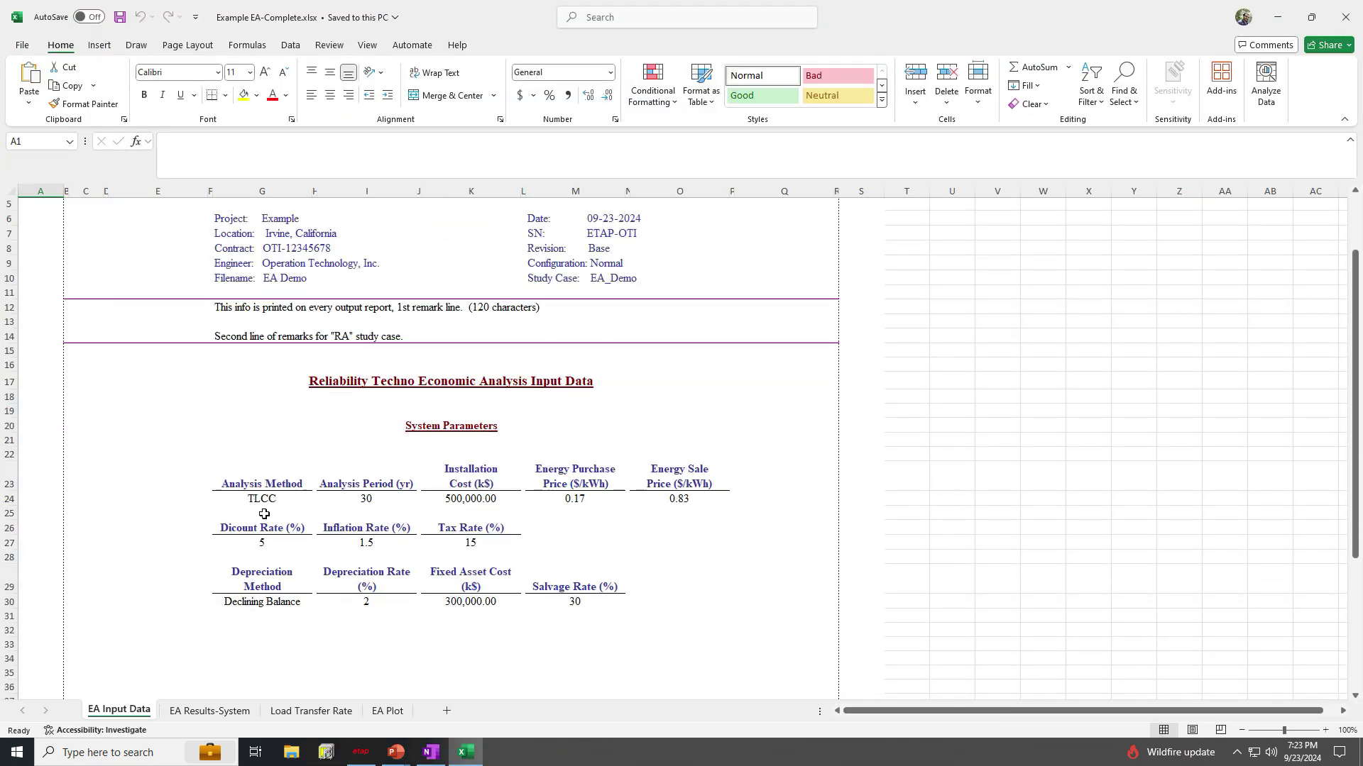
# Review the economic measures and the yearly TLCC cash flow table on the EA Results-System sheet.
pyautogui.click(208, 712)
pyautogui.scroll(-3, 366, 350)
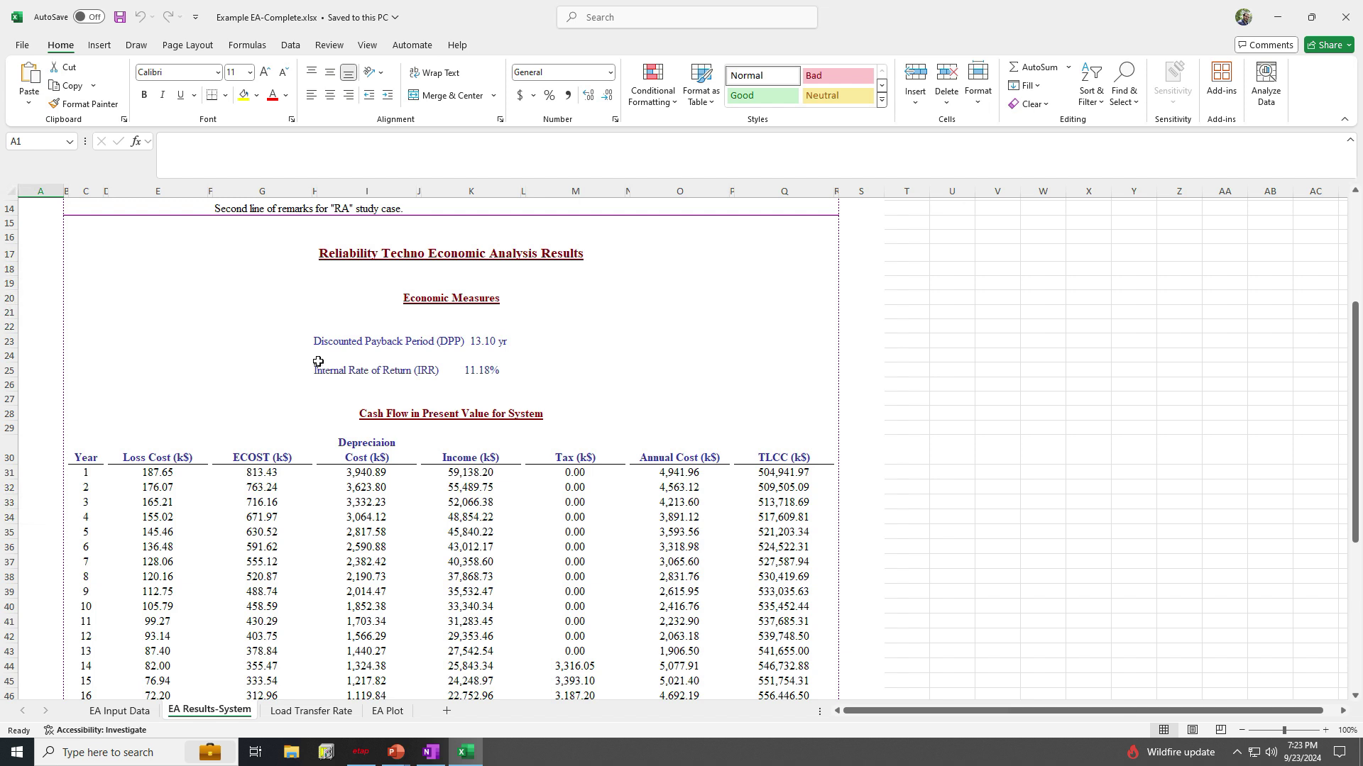
pyautogui.scroll(-3, 318, 362)
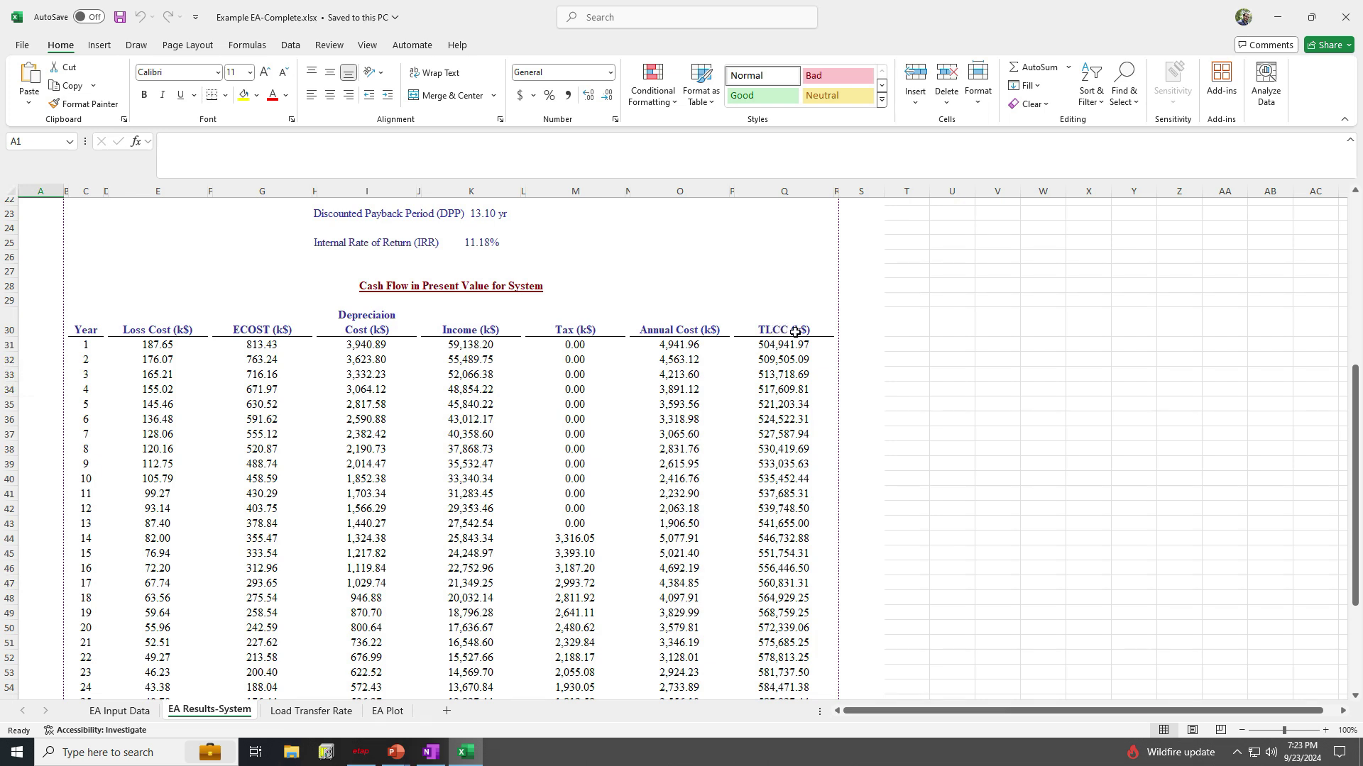
pyautogui.scroll(-1, 788, 334)
pyautogui.scroll(-2, 791, 335)
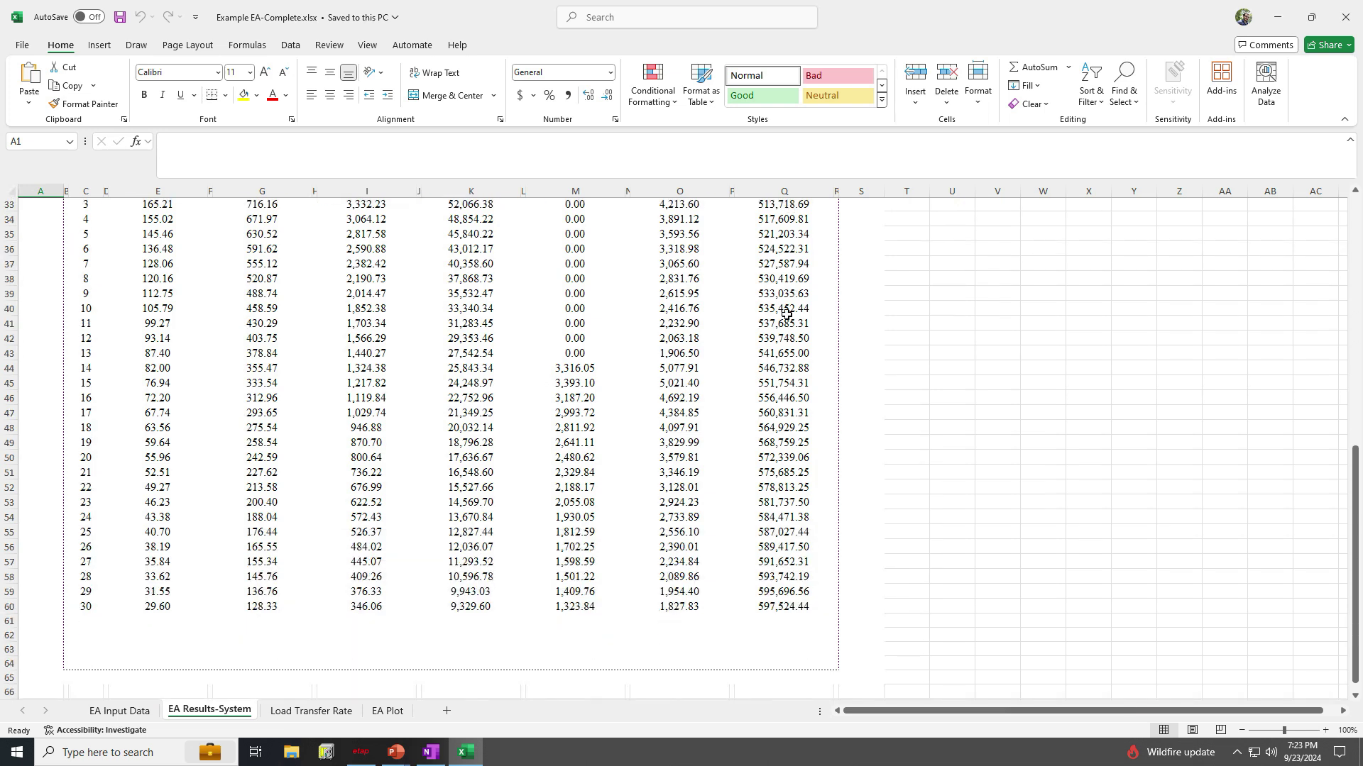
pyautogui.scroll(1, 788, 313)
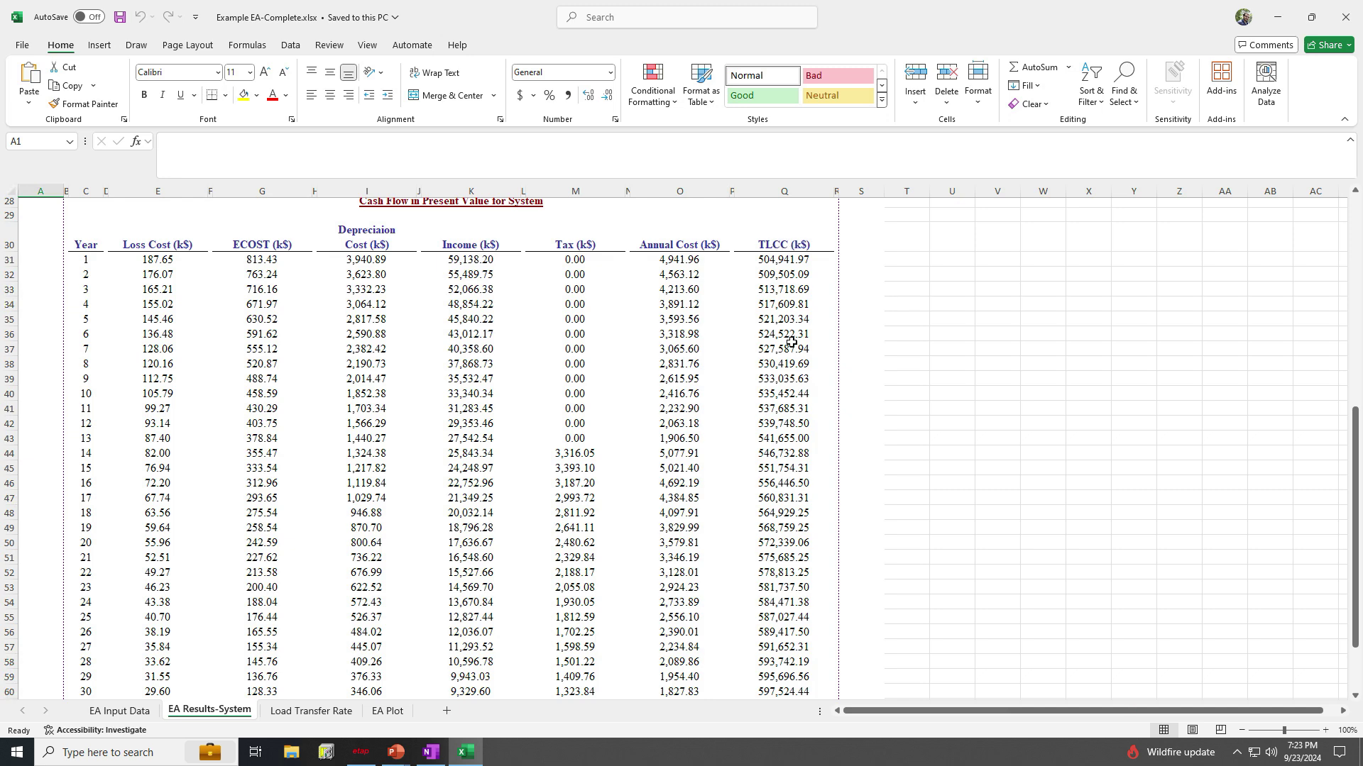
pyautogui.scroll(-2, 793, 370)
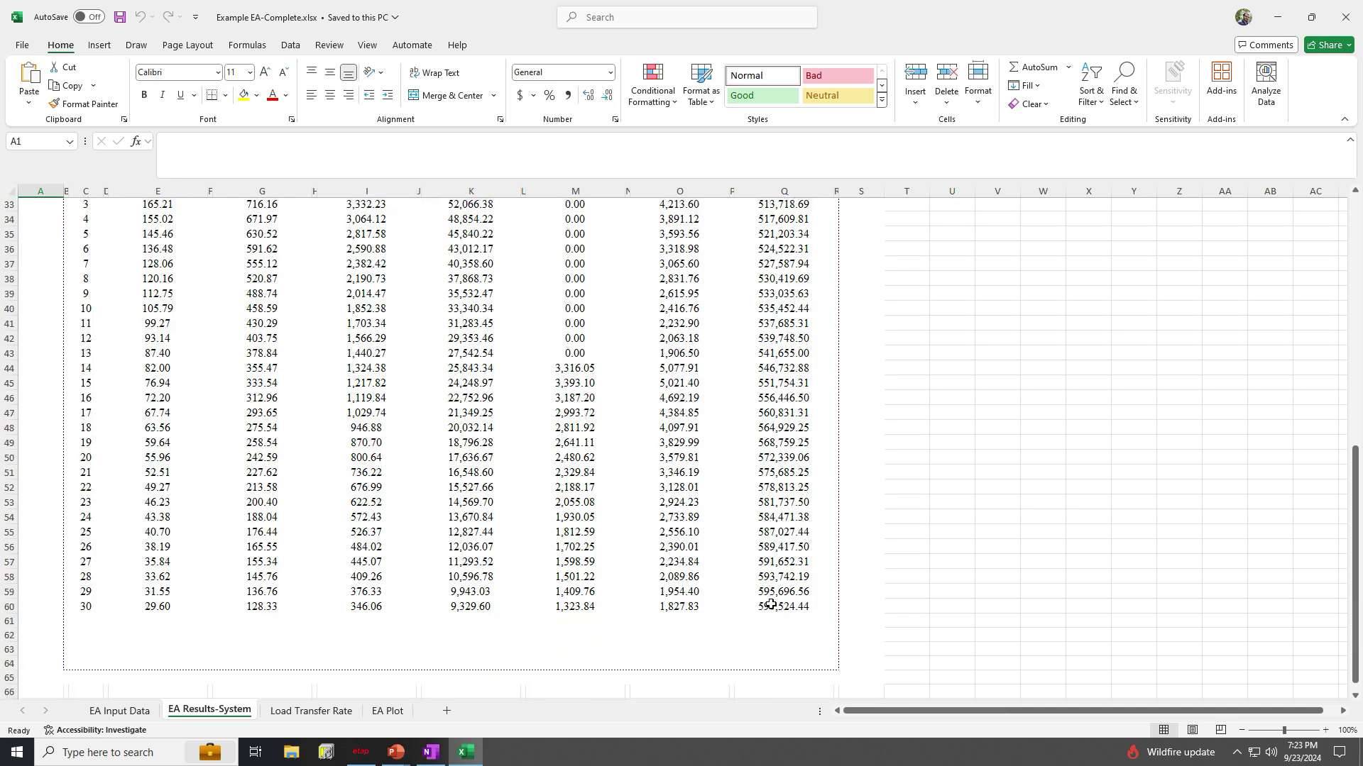
# Review the power loss cost, income, ECOST, annual cost, depreciation cost and TLCC charts on the EA Plot sheet.
pyautogui.click(377, 710)
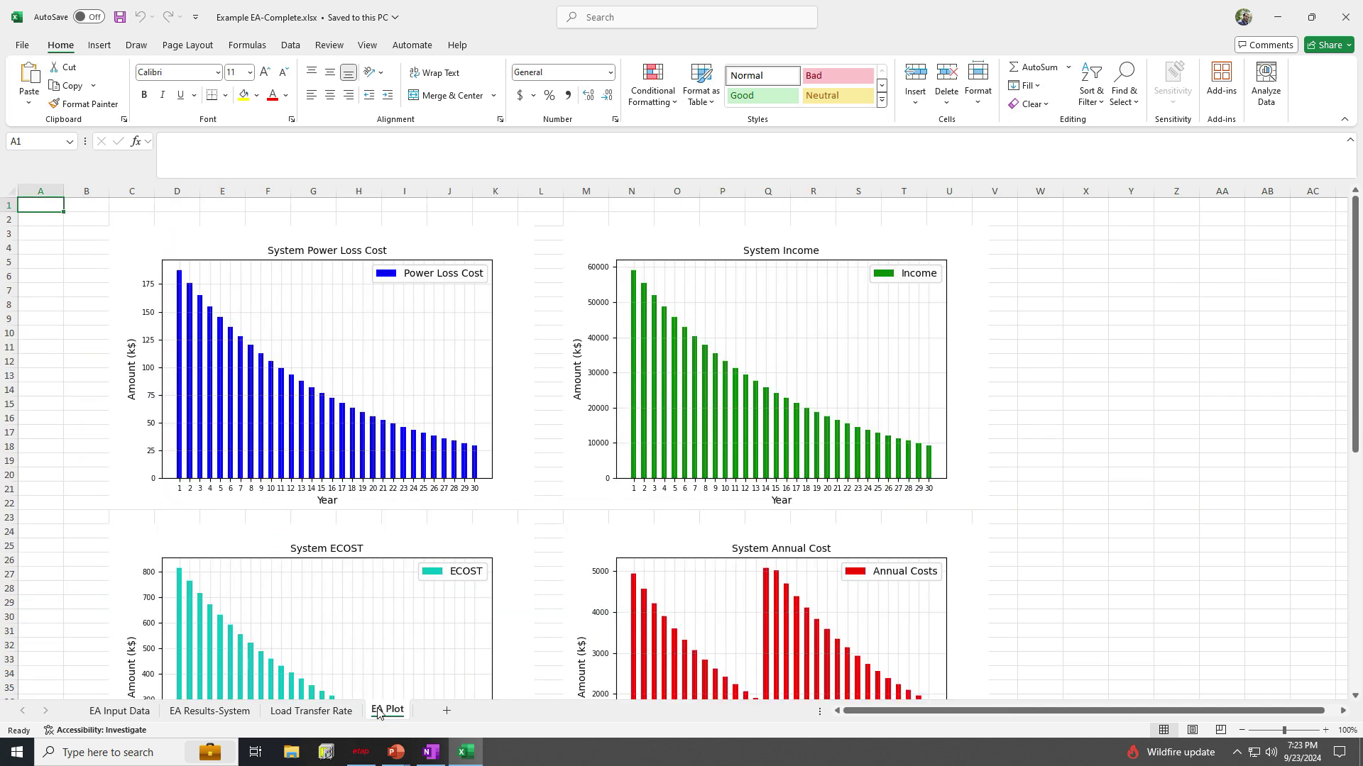
pyautogui.scroll(-4, 572, 467)
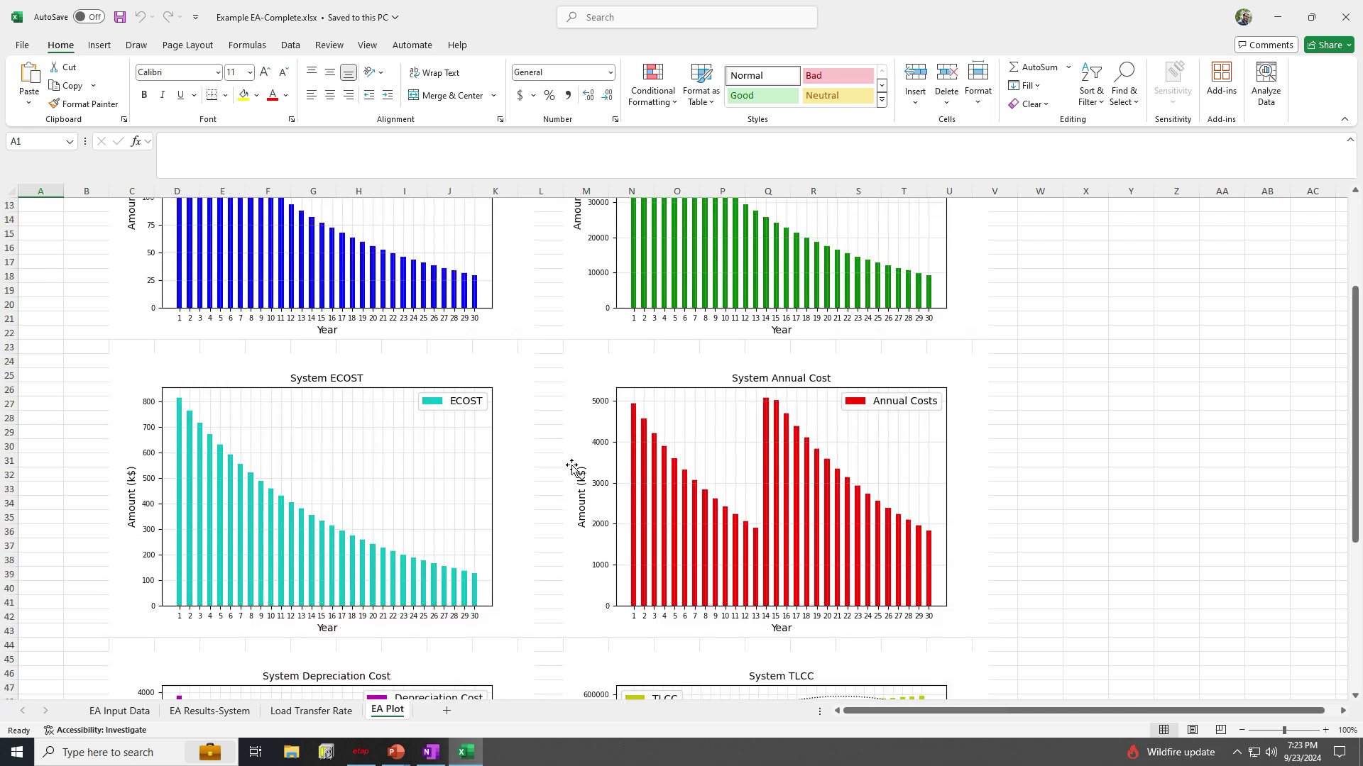
pyautogui.scroll(-1, 572, 467)
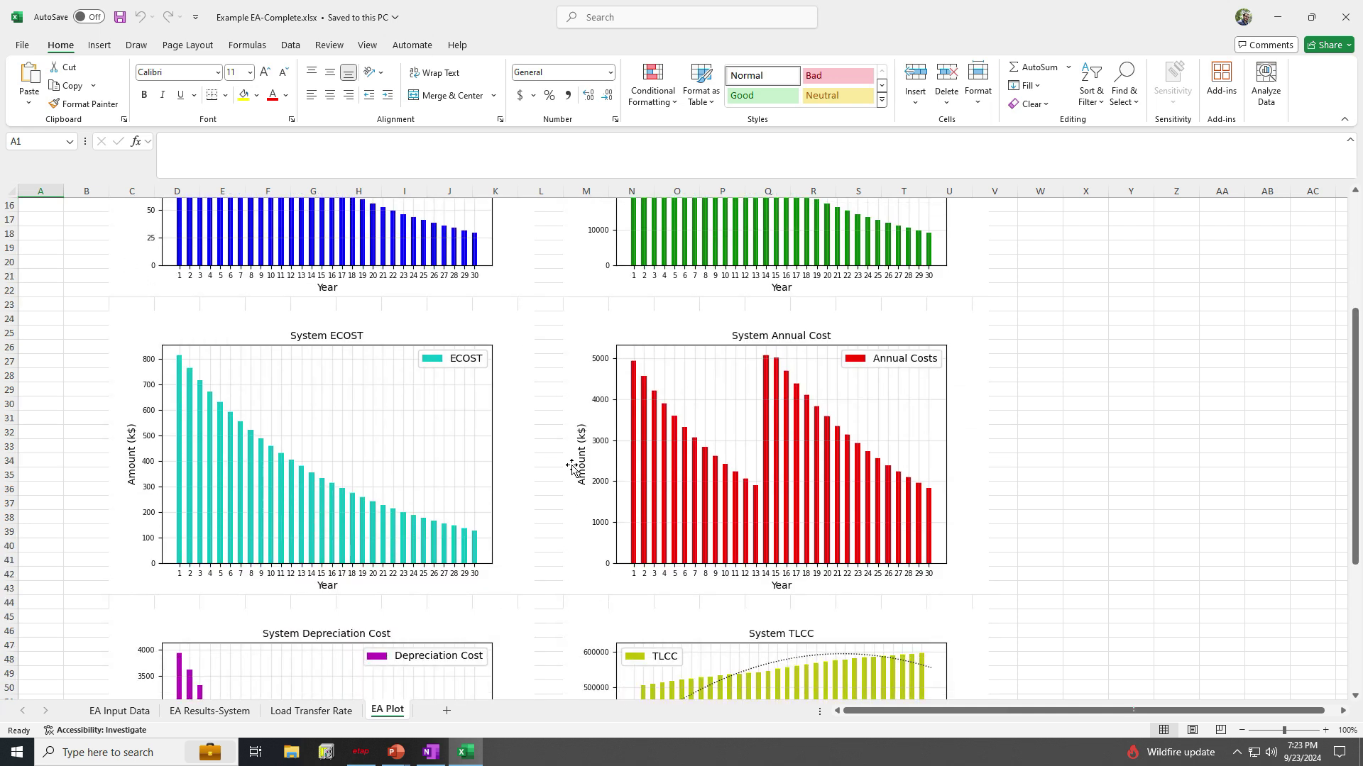
pyautogui.scroll(-4, 572, 467)
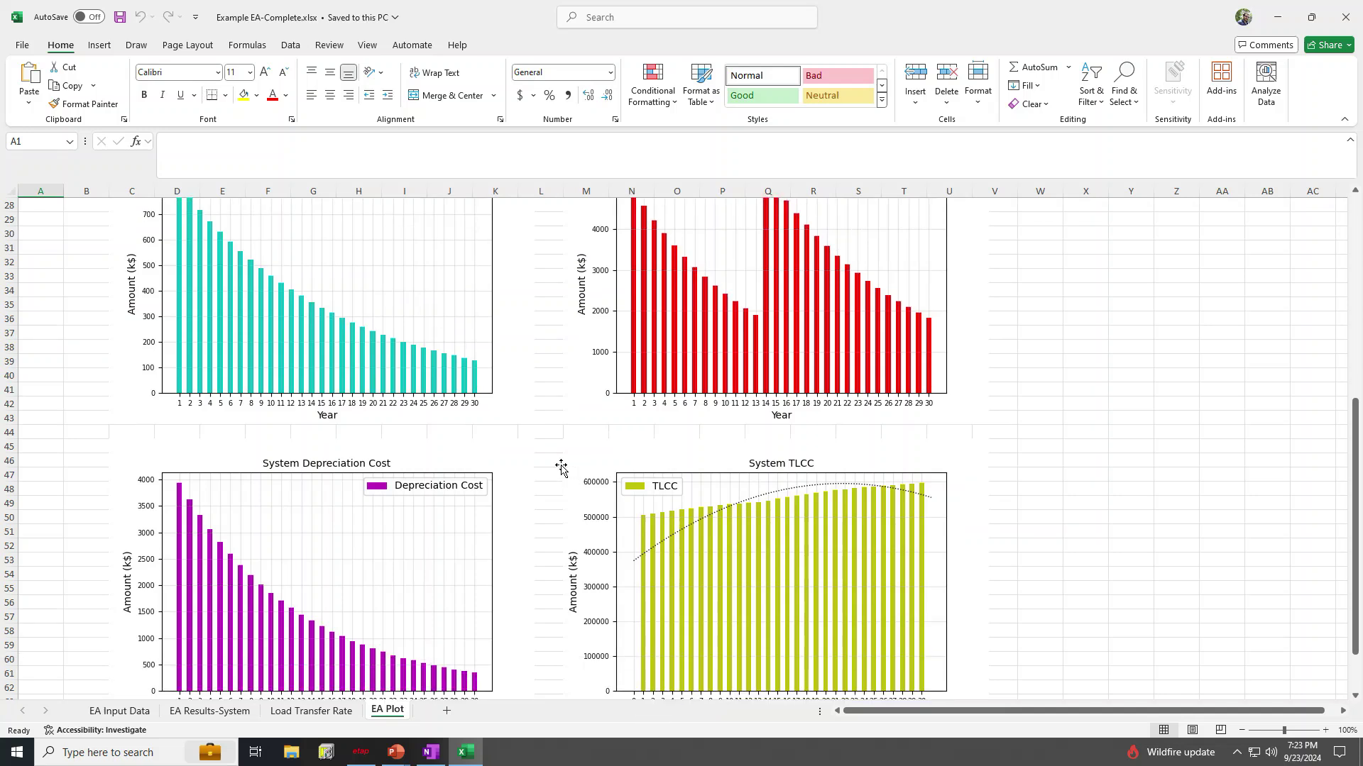
pyautogui.scroll(-2, 510, 515)
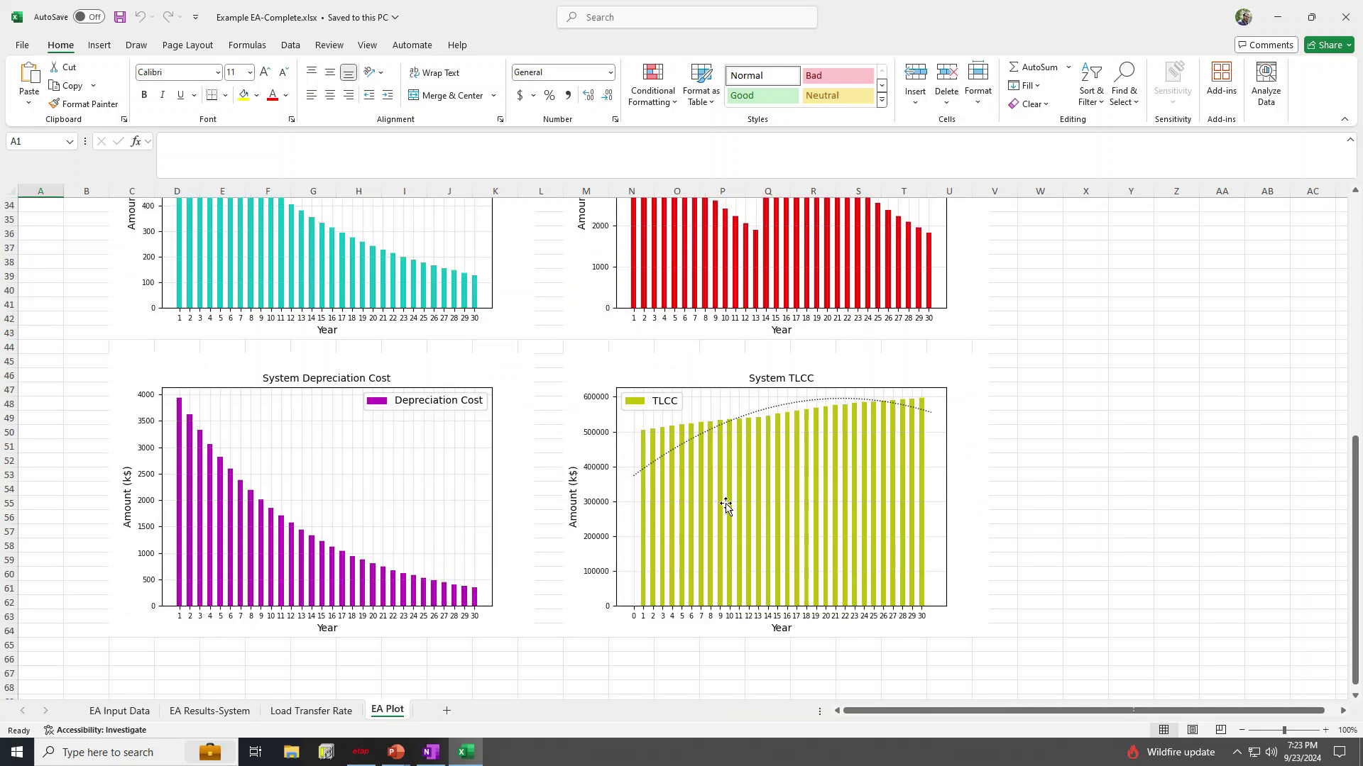
pyautogui.scroll(1, 724, 518)
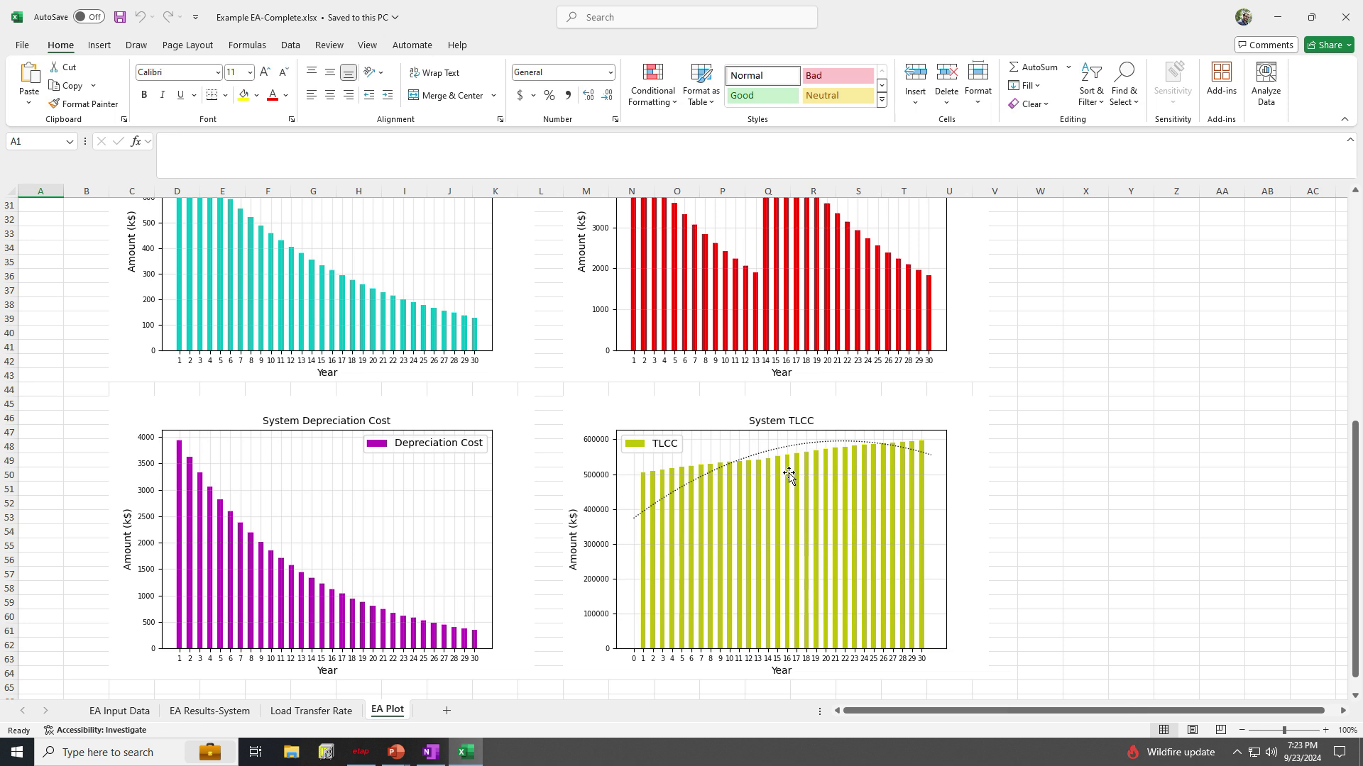
pyautogui.scroll(6, 458, 437)
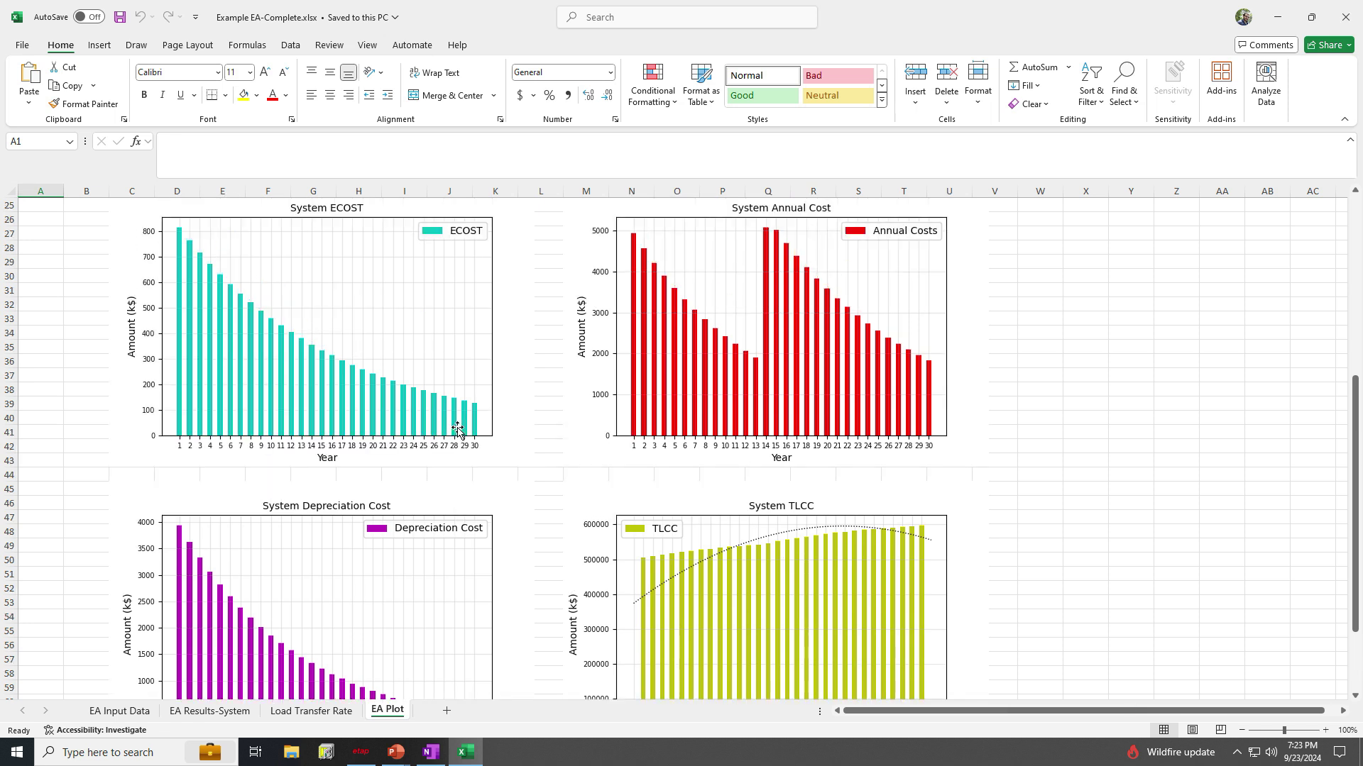
pyautogui.scroll(3, 459, 447)
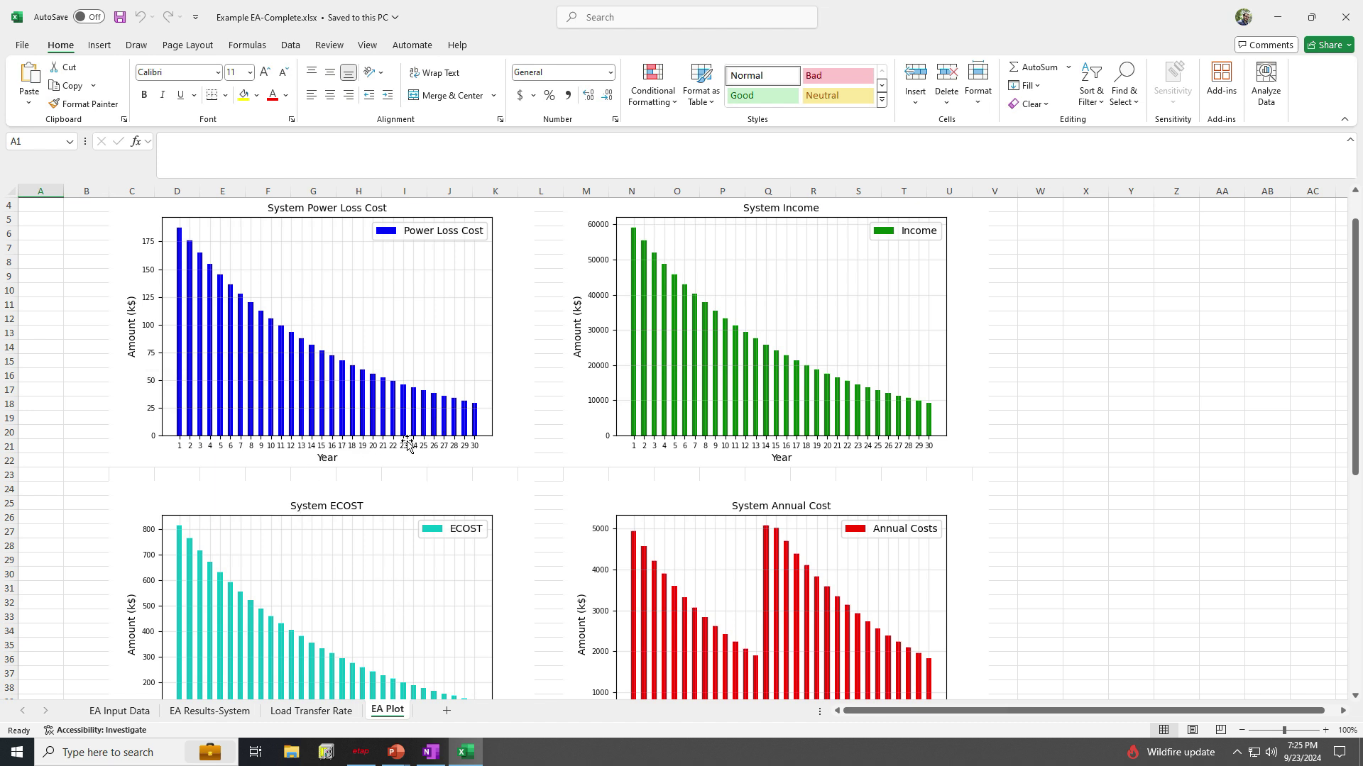
# Switch to the Example-ANSI project in ETAP 25.0.0 and set its project currency to Euro Member Countries - EUR - €.
pyautogui.click(465, 757)
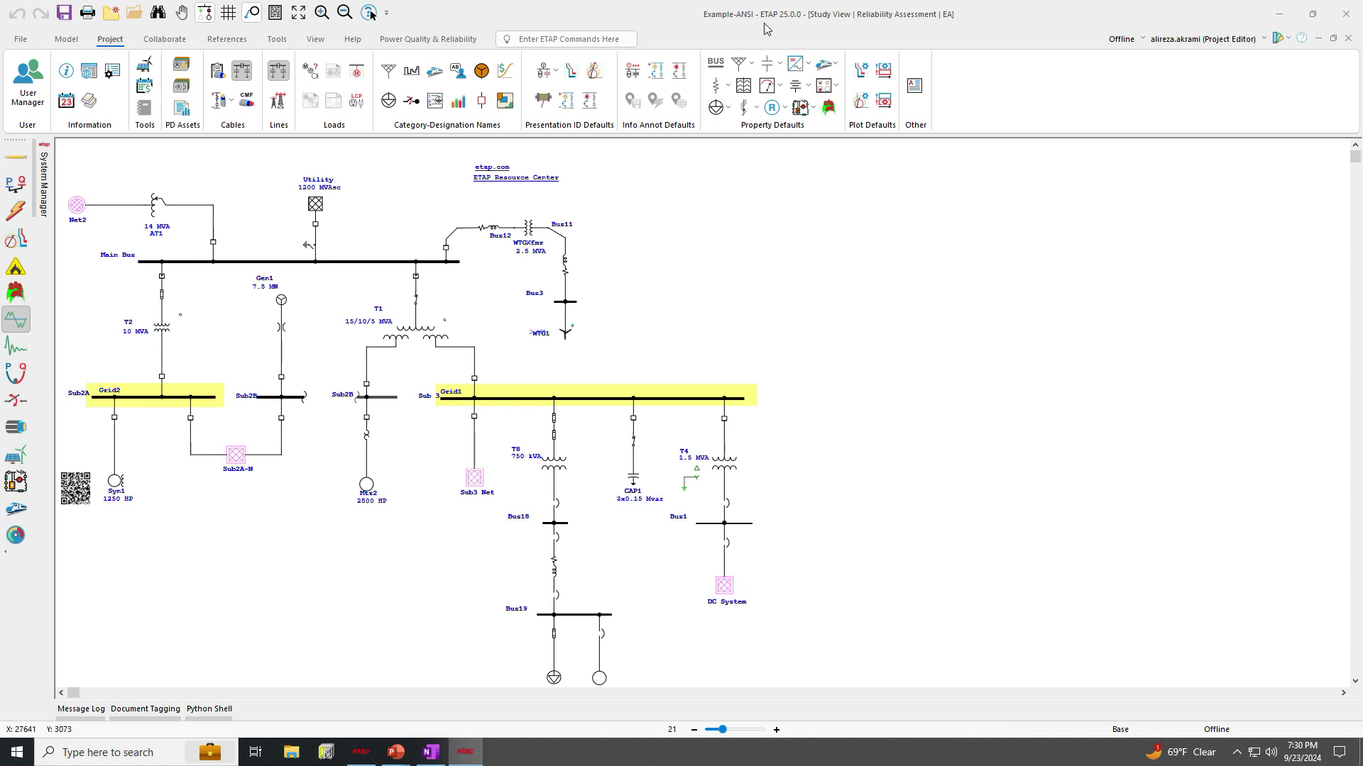
pyautogui.click(428, 39)
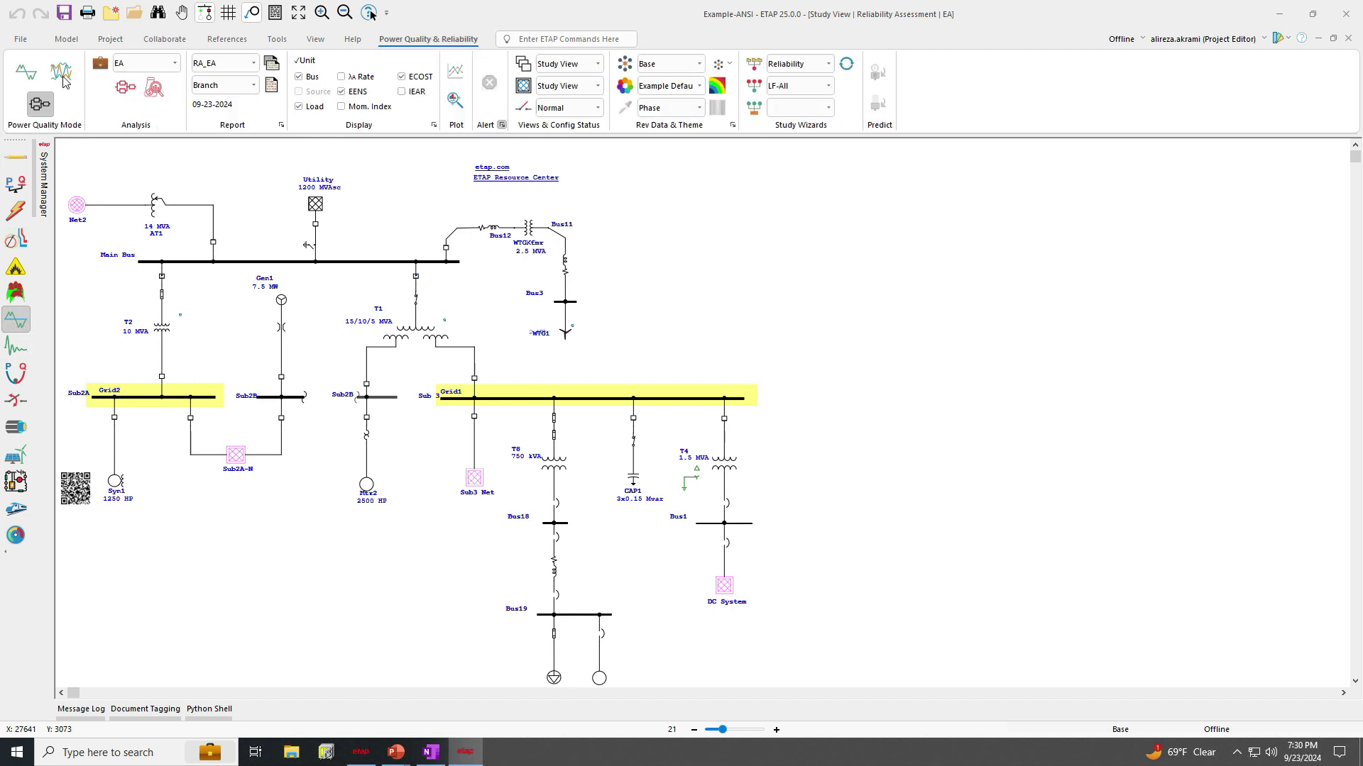
pyautogui.click(108, 40)
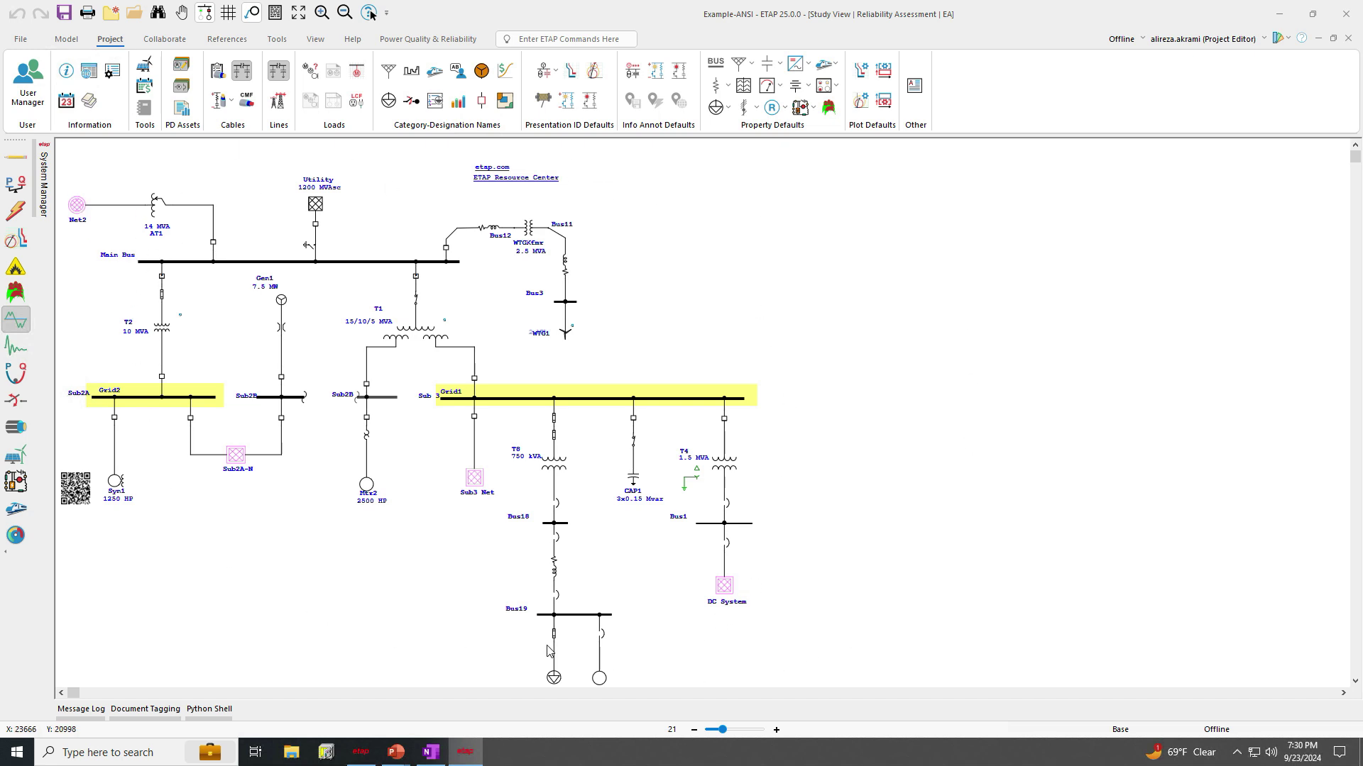
pyautogui.click(93, 83)
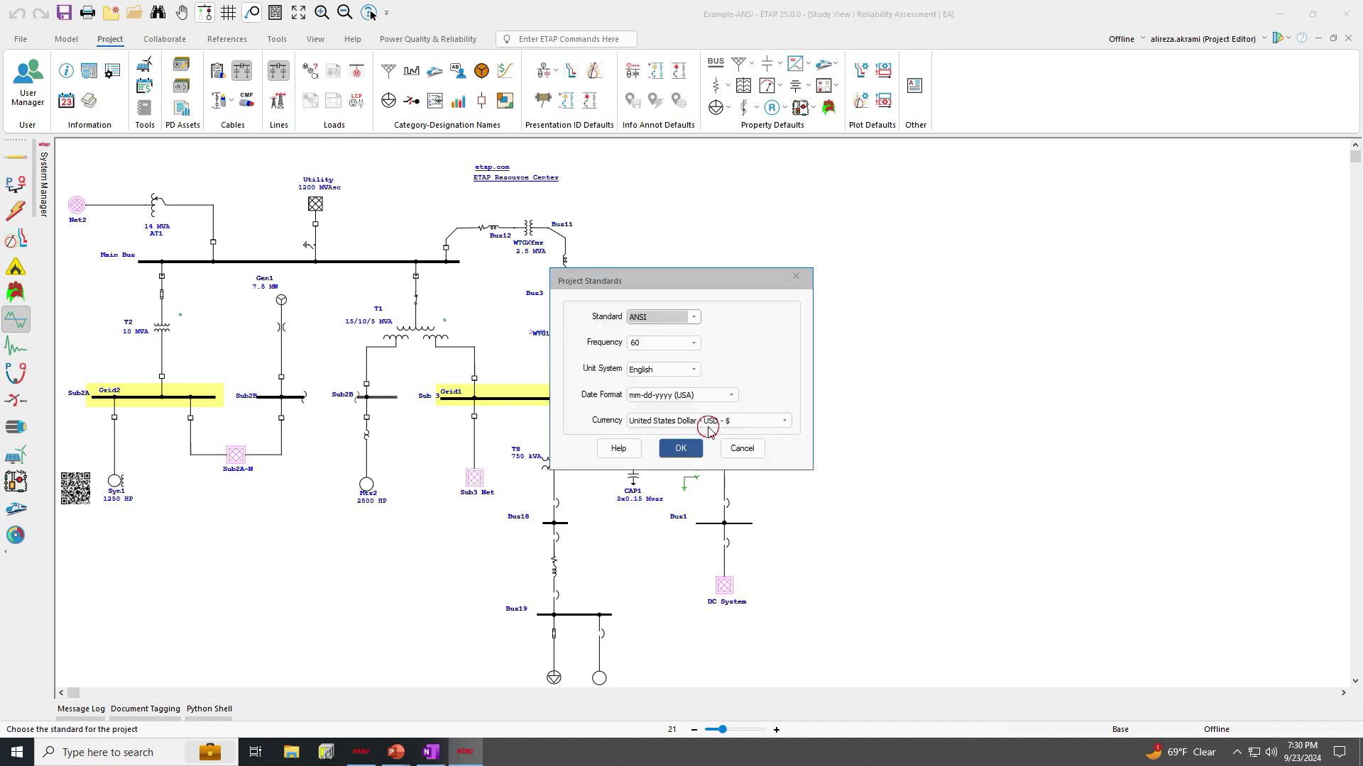
pyautogui.click(708, 422)
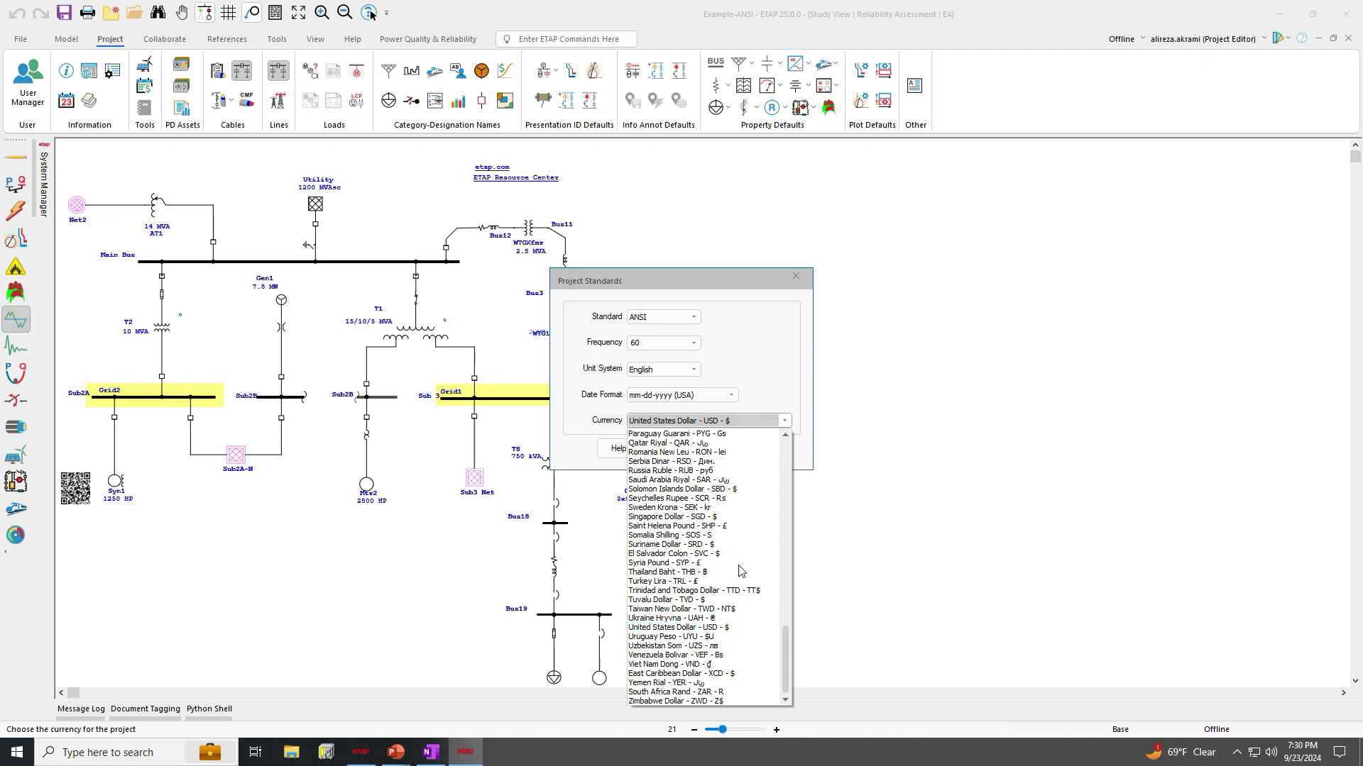
pyautogui.moveTo(786, 619); pyautogui.dragTo(789, 458)
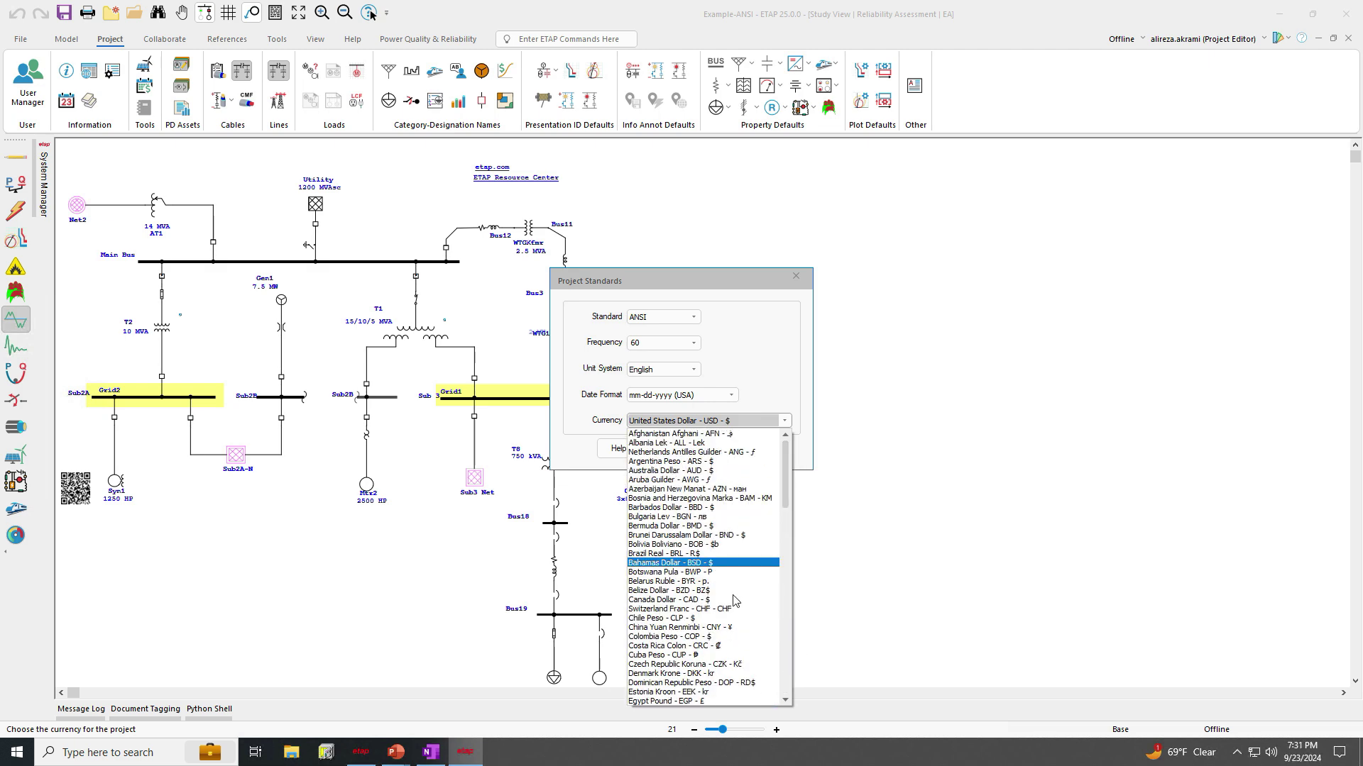
pyautogui.scroll(-2, 681, 624)
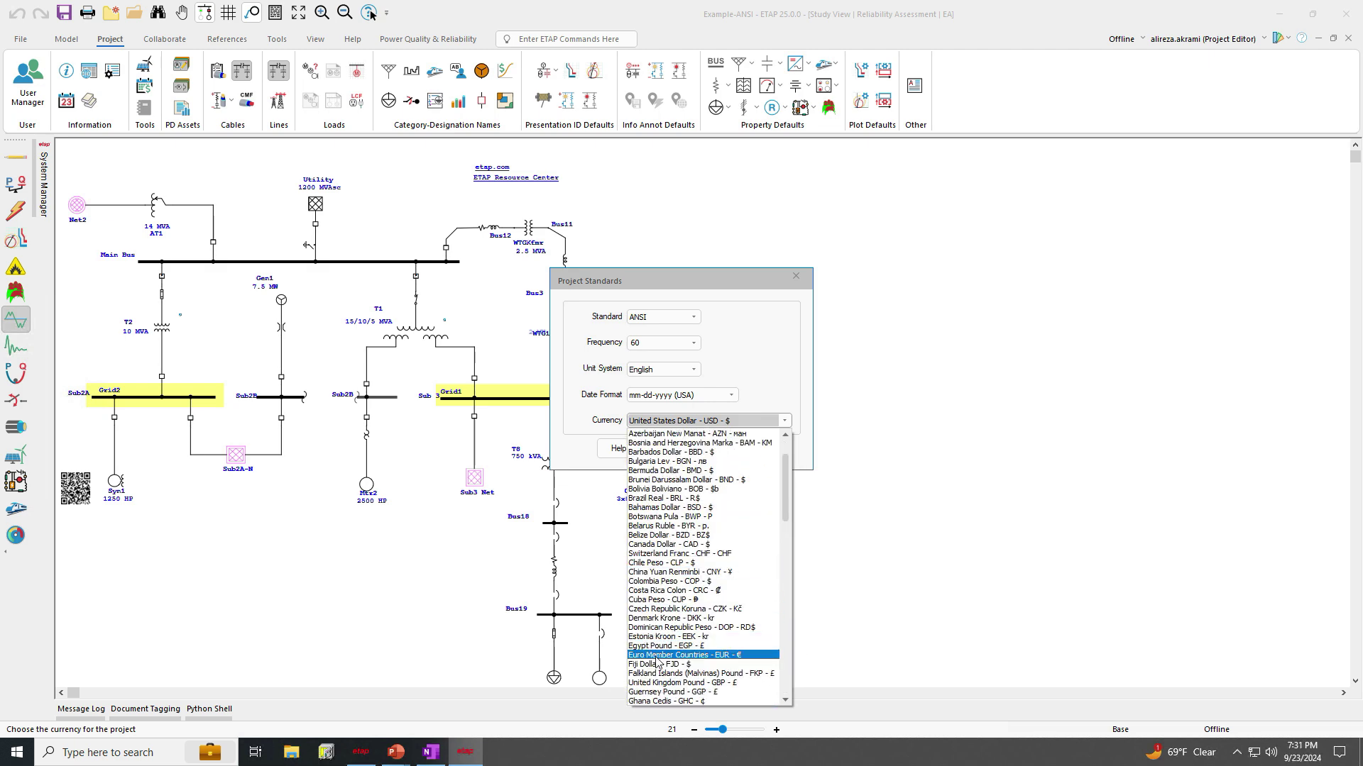
pyautogui.click(658, 654)
pyautogui.click(681, 447)
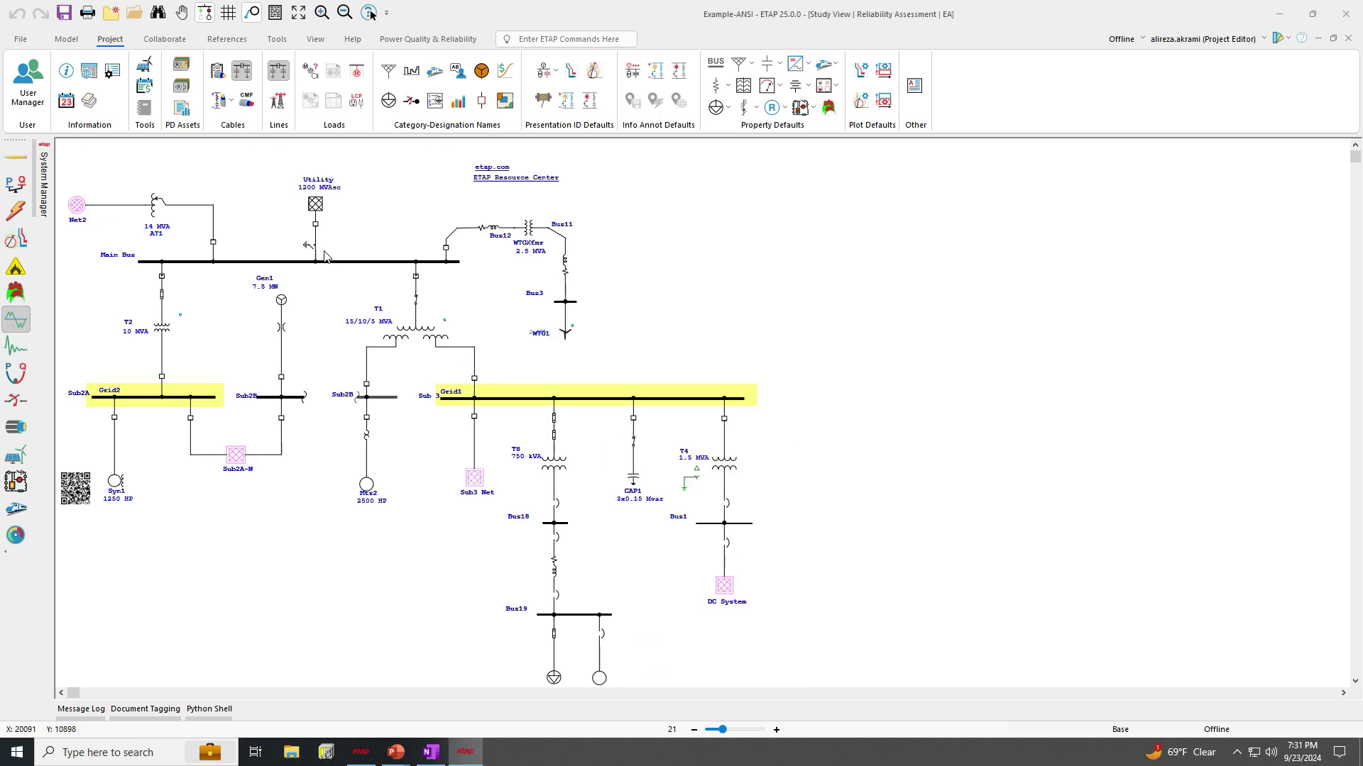
# Set the EA study case's economic analysis units to M€ and its purchase energy price to Source Energy Cost.
pyautogui.click(411, 41)
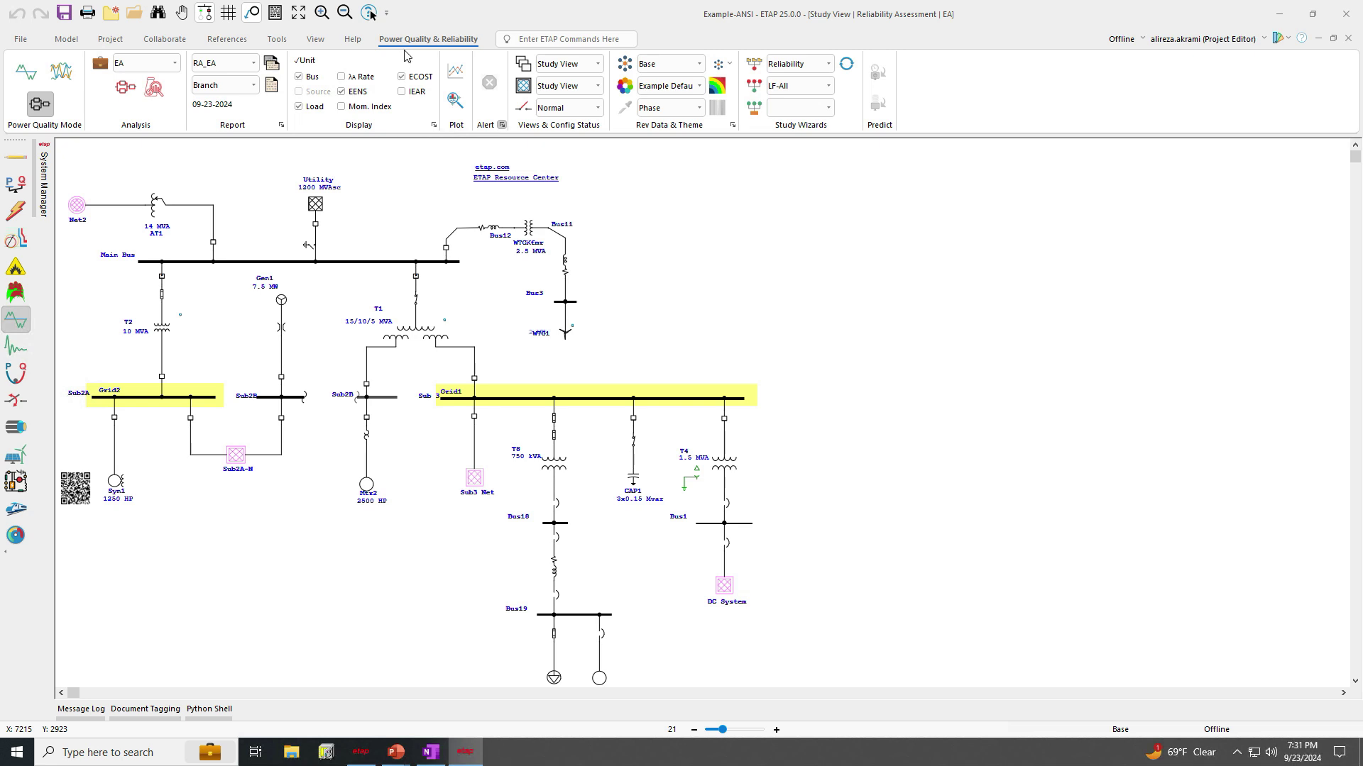
pyautogui.click(98, 63)
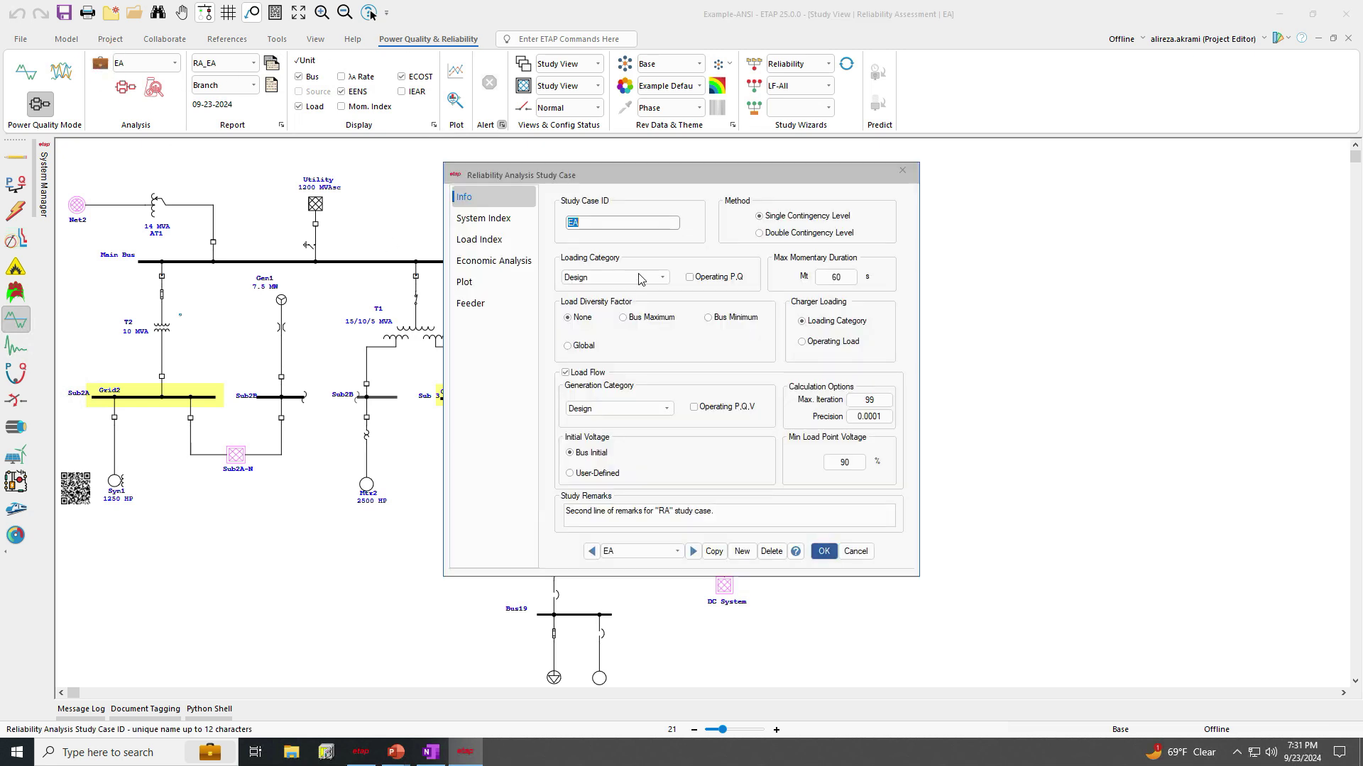
pyautogui.click(478, 264)
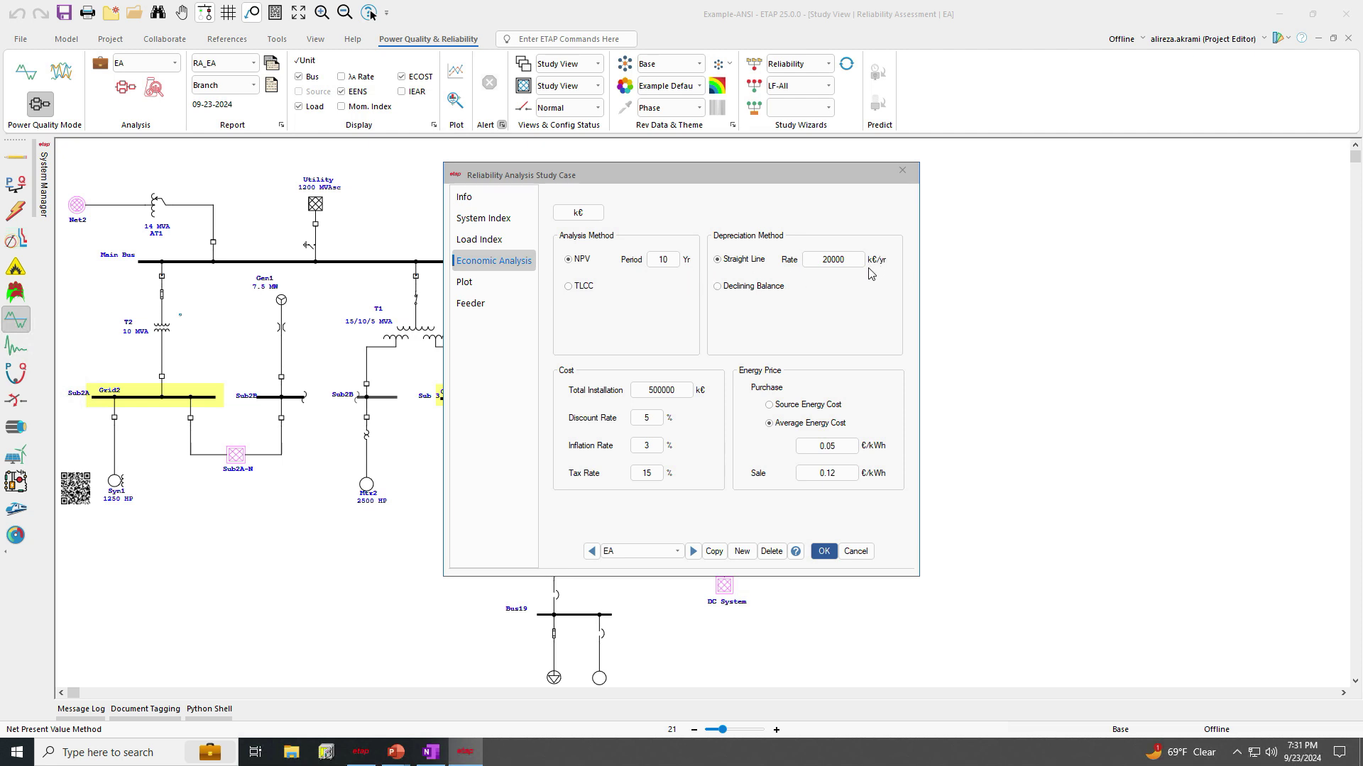
pyautogui.click(581, 215)
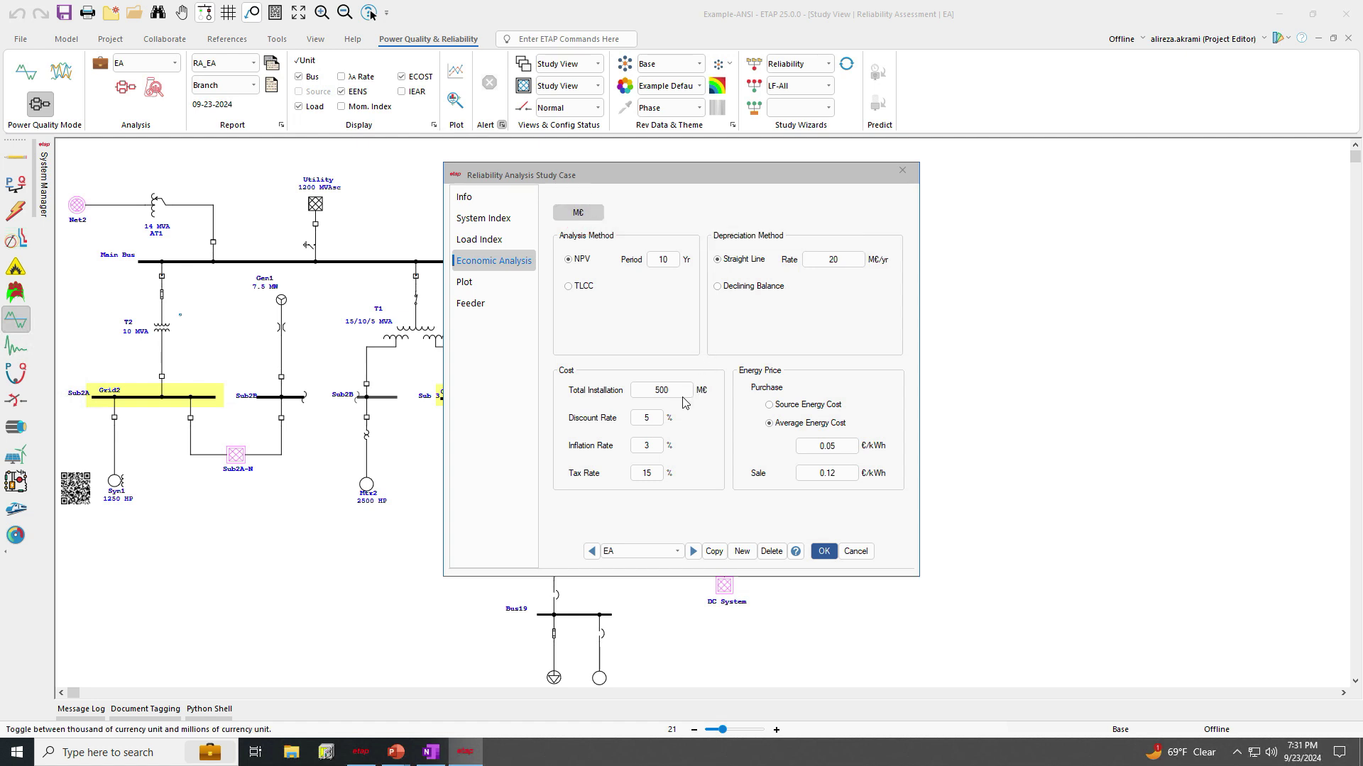
pyautogui.click(580, 215)
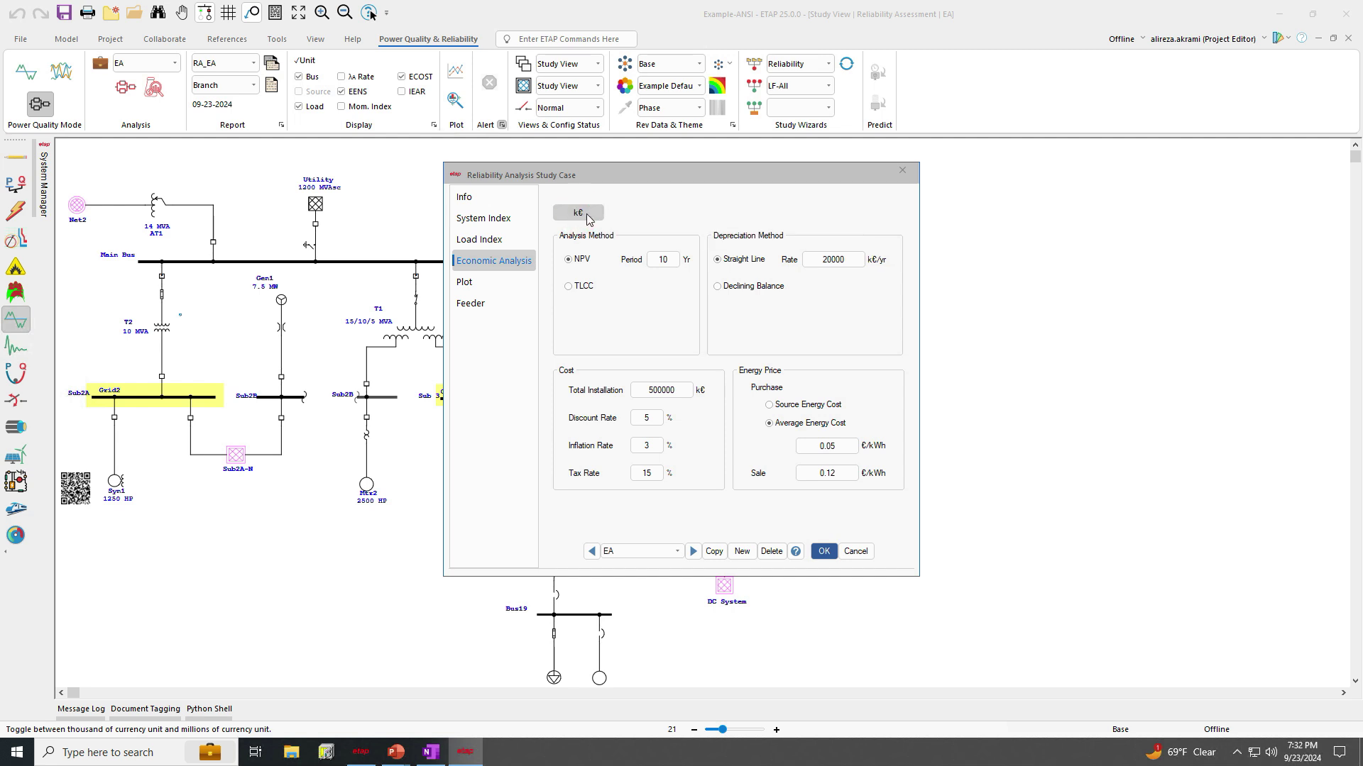
pyautogui.click(587, 216)
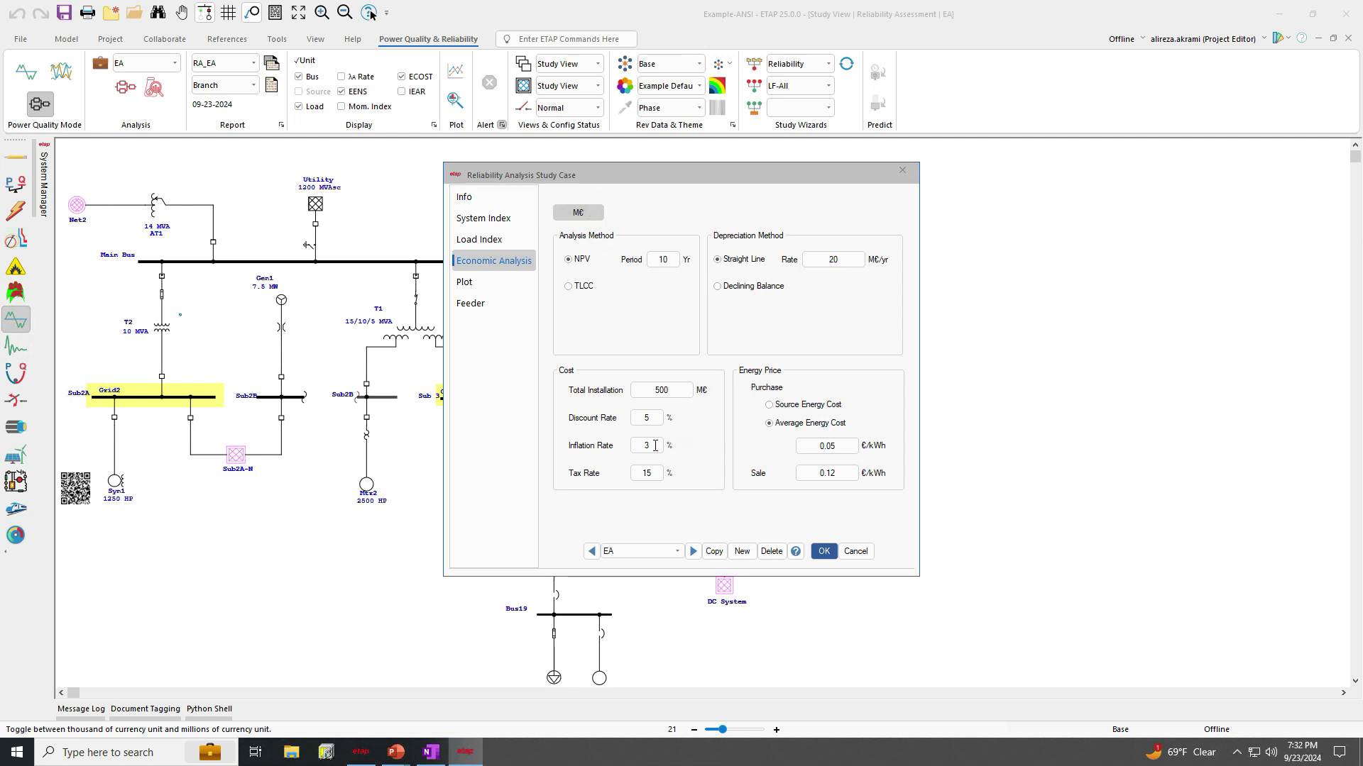
pyautogui.click(769, 405)
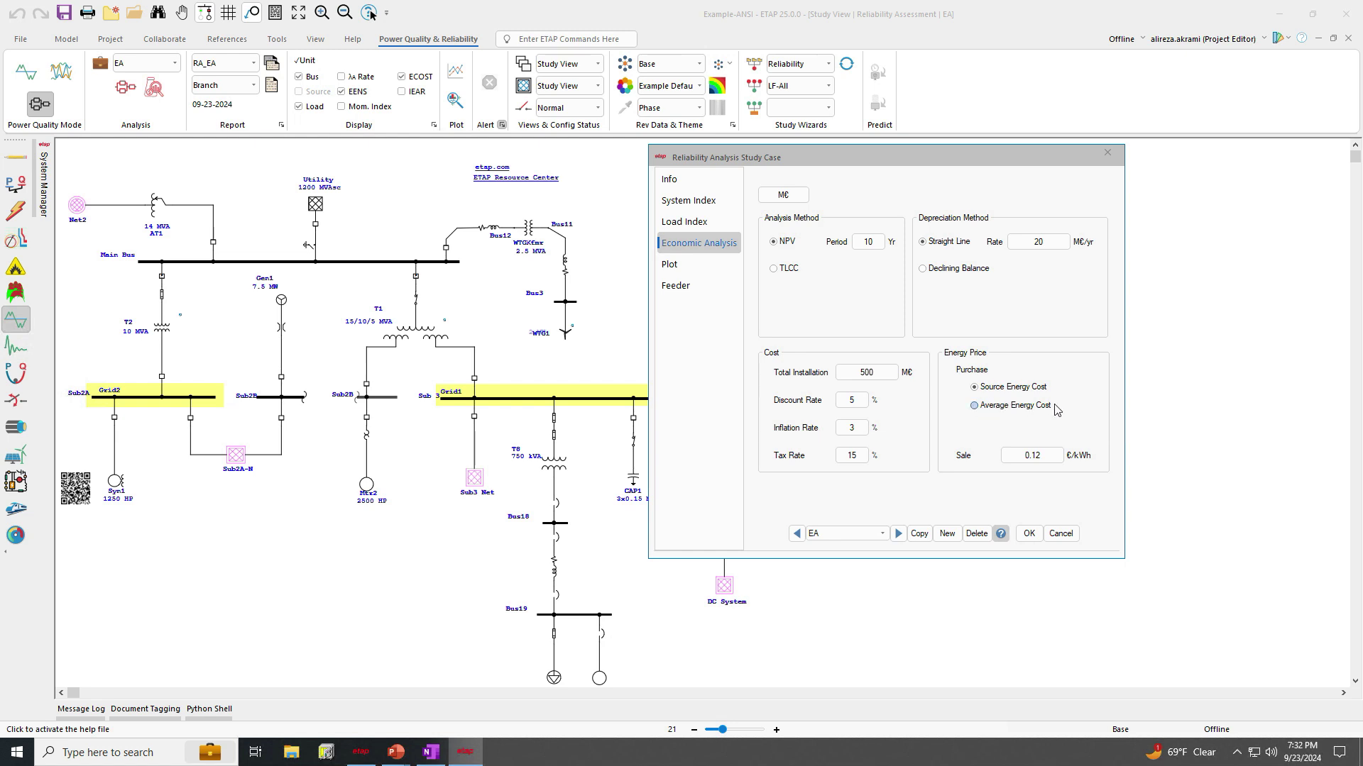
pyautogui.click(1029, 534)
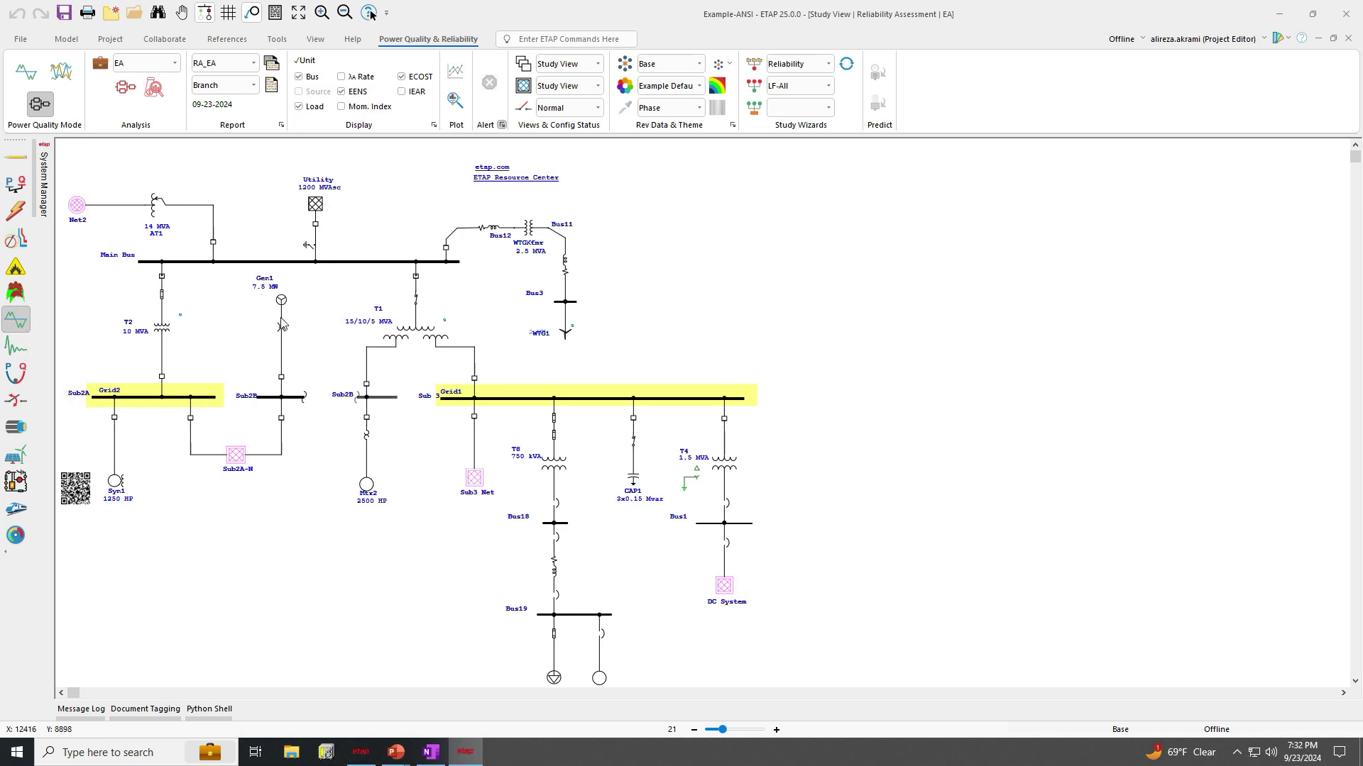
# Examine the energy price model, its parameters and price curve for the Utility power grid.
pyautogui.click(317, 206)
pyautogui.doubleClick(316, 206)
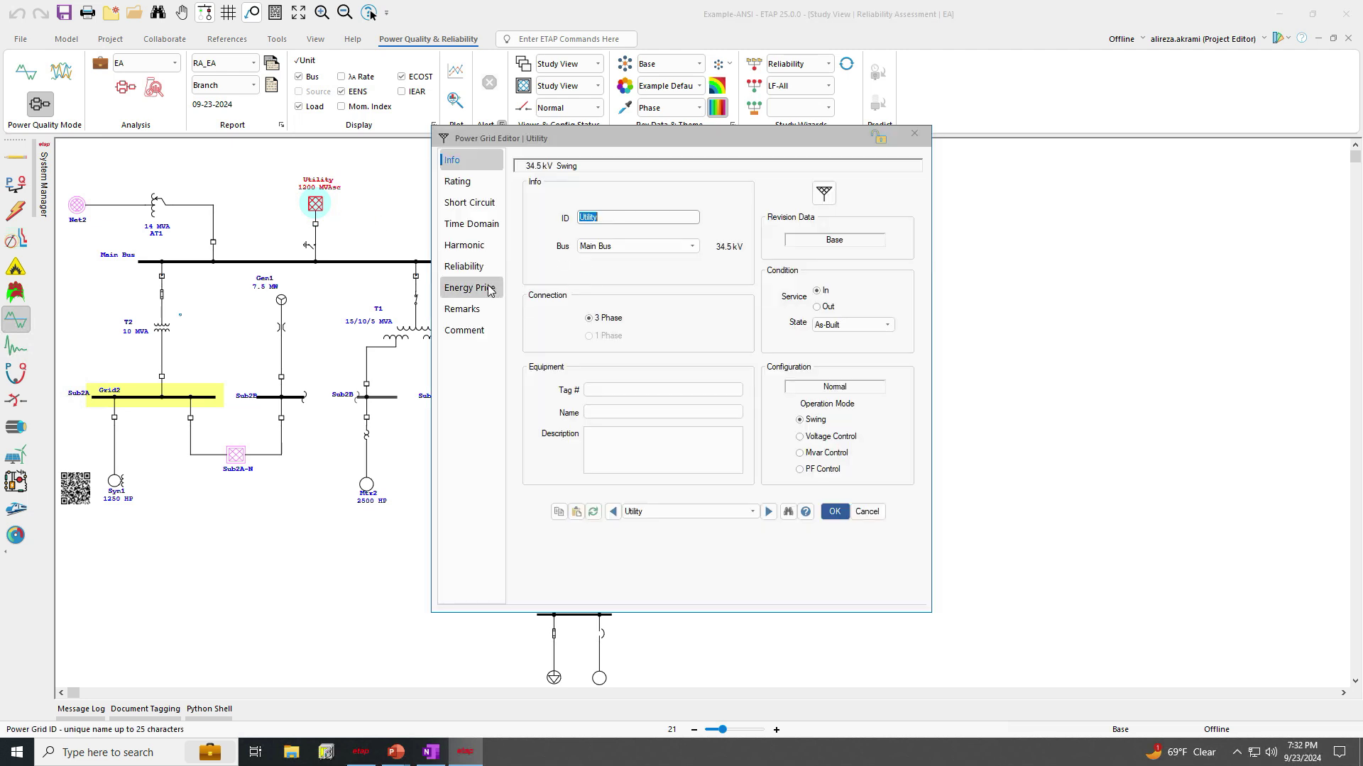
pyautogui.click(467, 289)
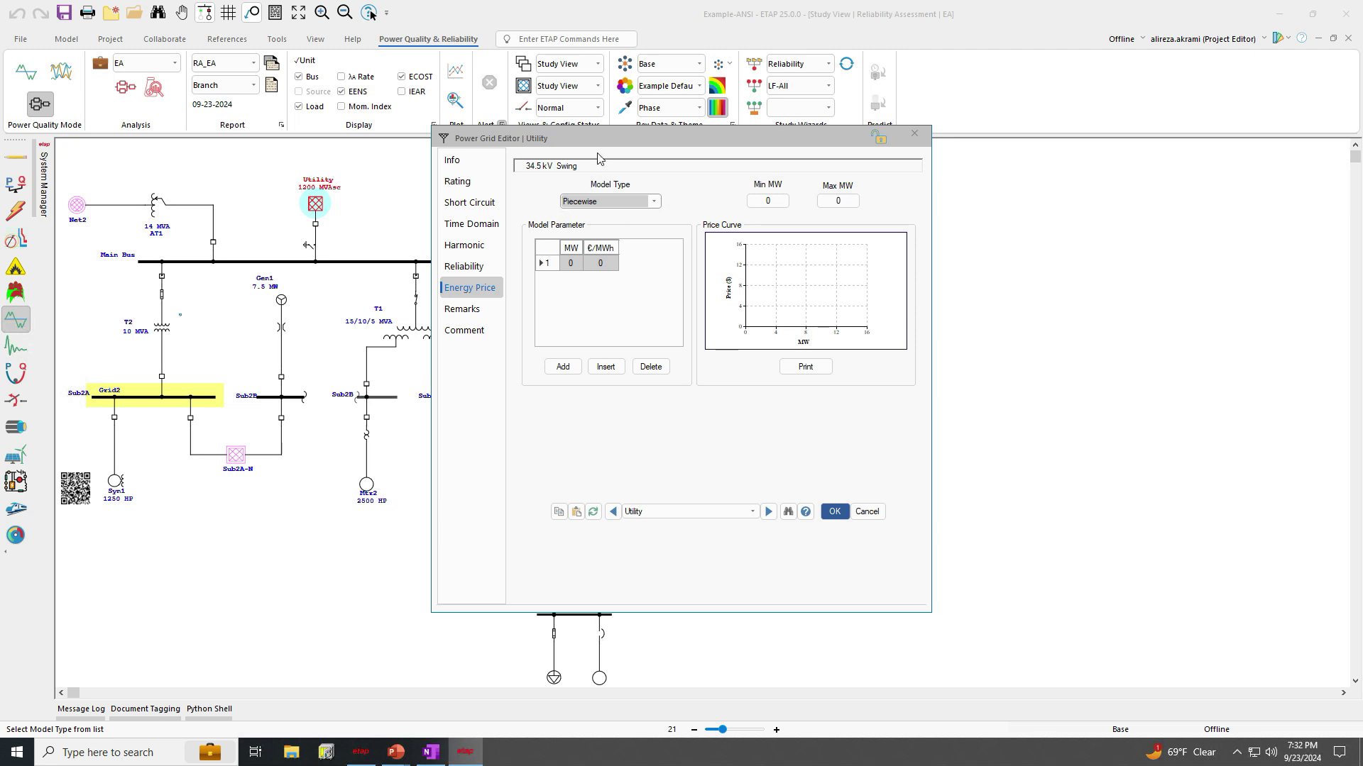
pyautogui.moveTo(608, 142); pyautogui.dragTo(769, 122)
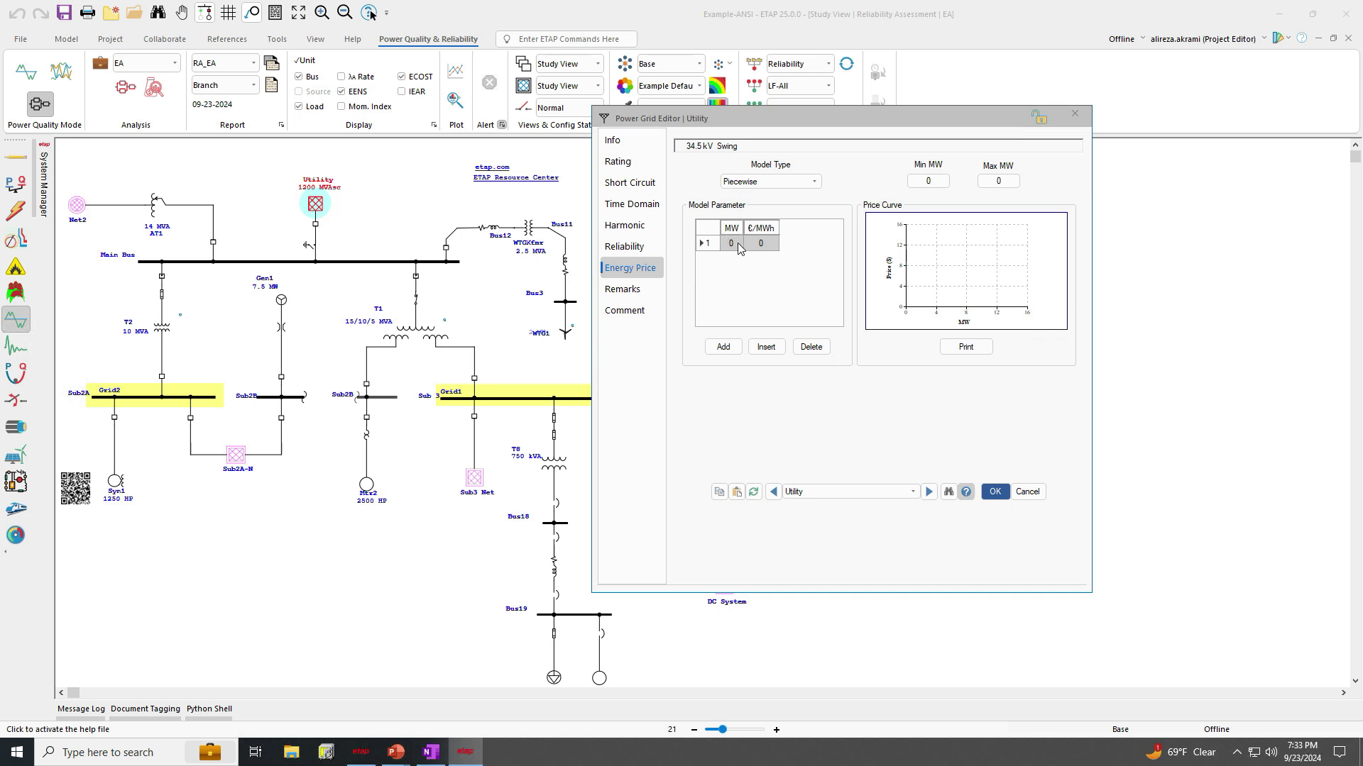
pyautogui.click(993, 492)
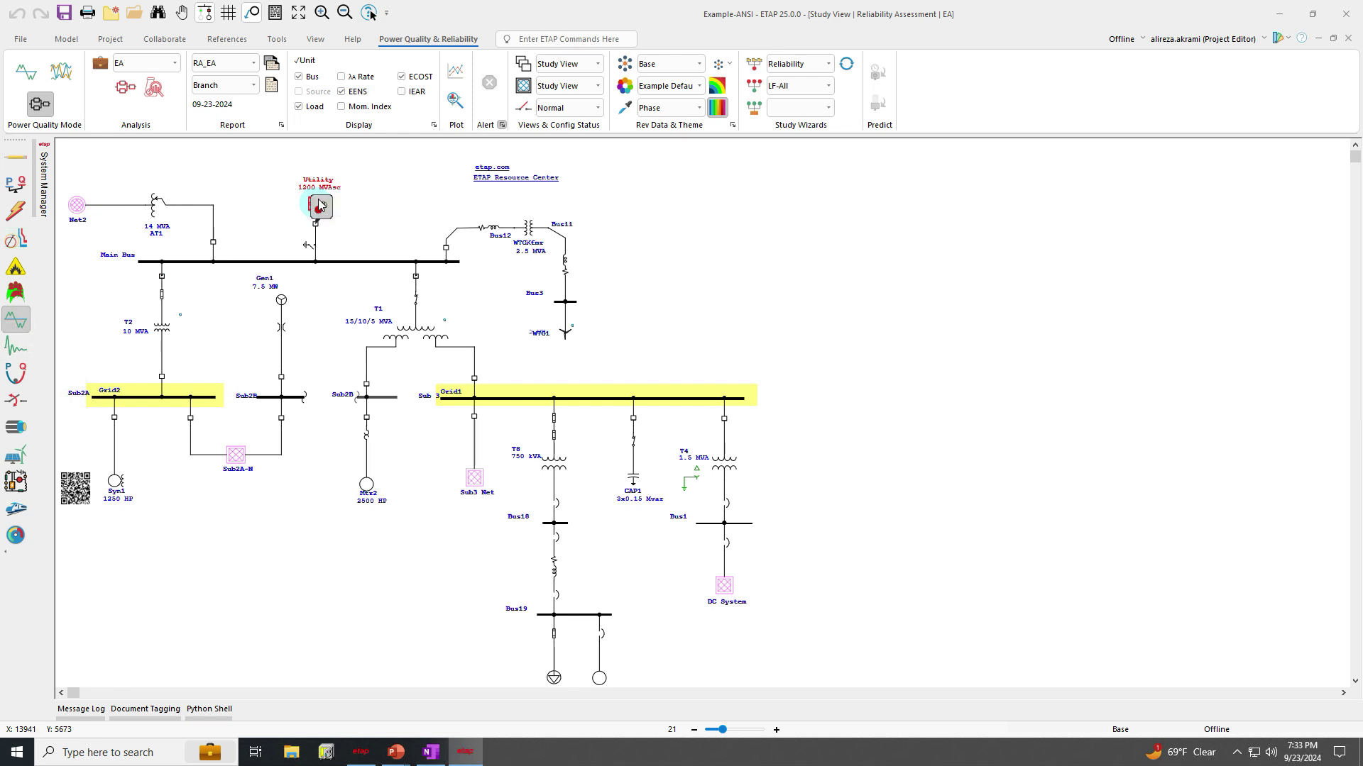
# Examine generator Gen1's fuel cost model, operating limits and cost curve, and switch back to the EA Demo project in ETAP 24.0.0.
pyautogui.moveTo(316, 222)
pyautogui.click(281, 300)
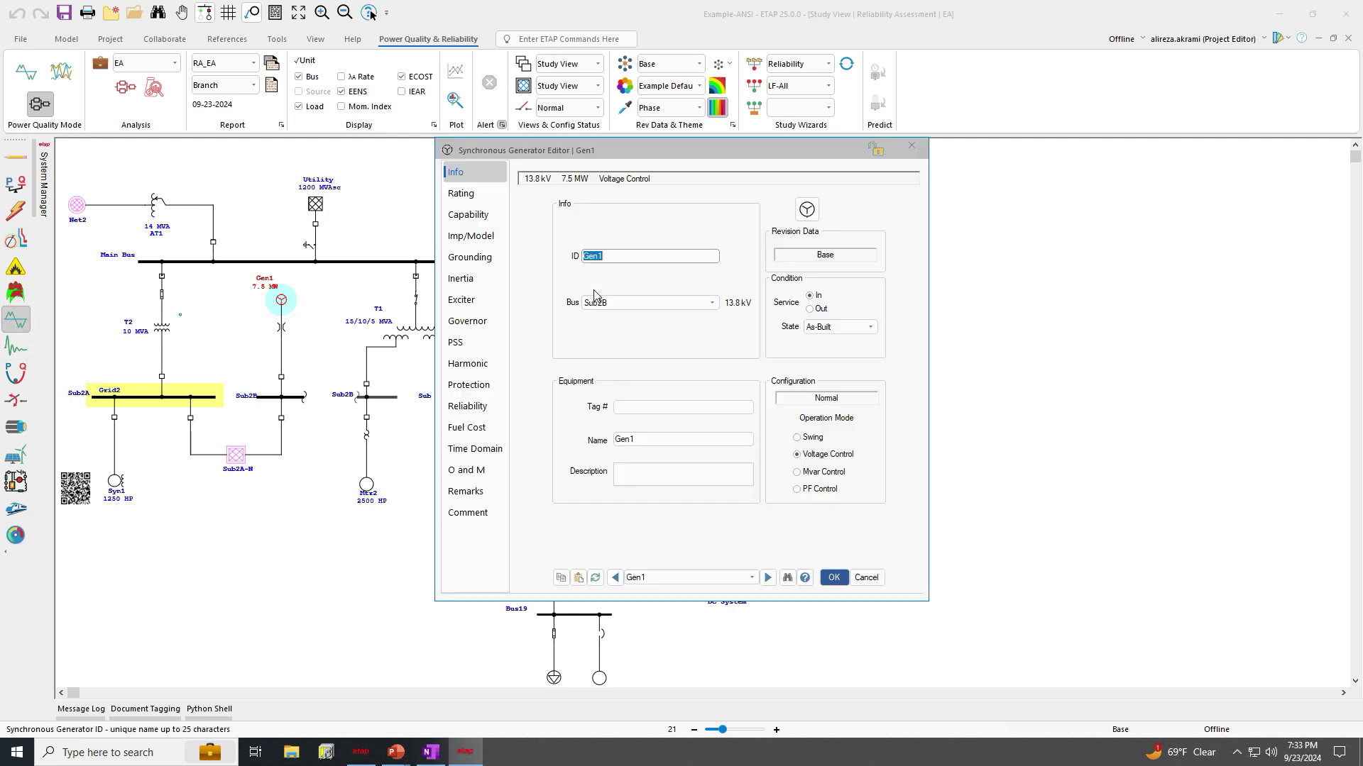
pyautogui.click(466, 428)
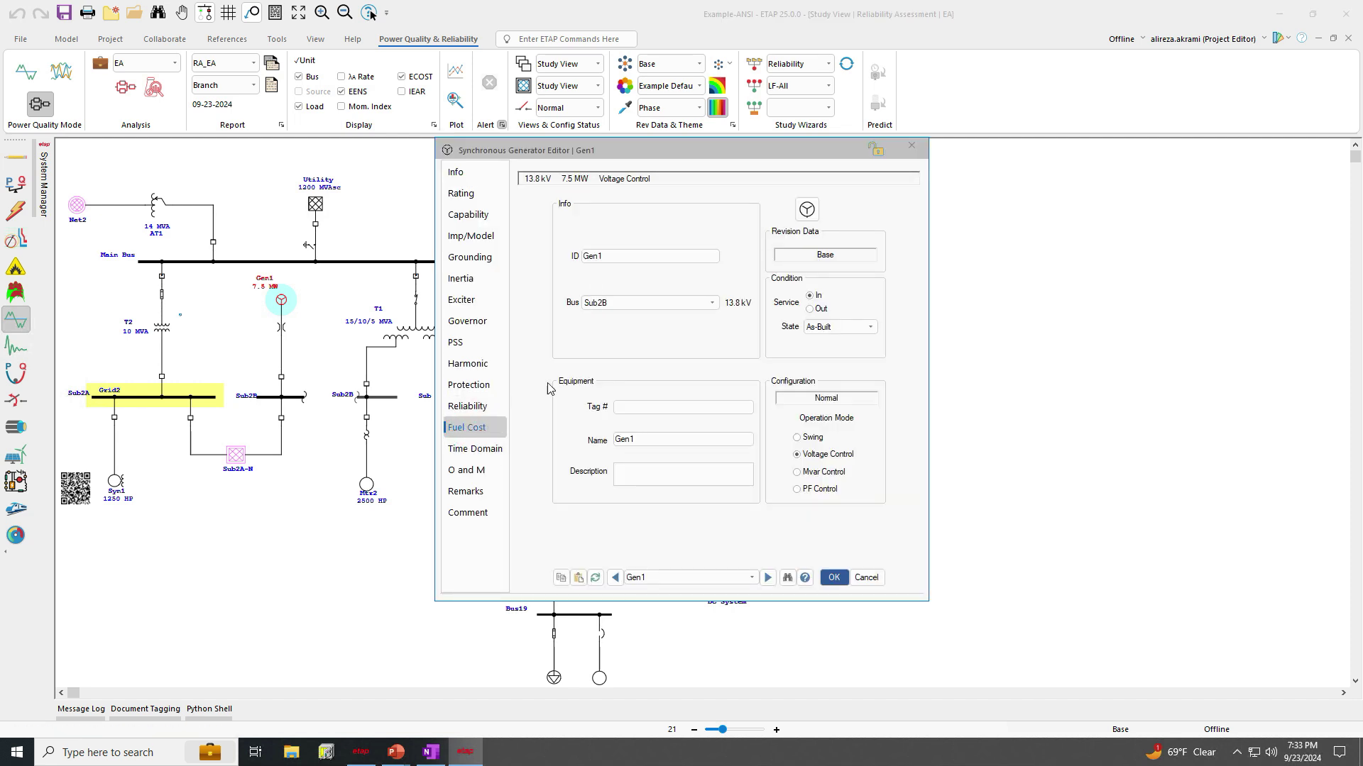
pyautogui.moveTo(745, 154); pyautogui.dragTo(1021, 107)
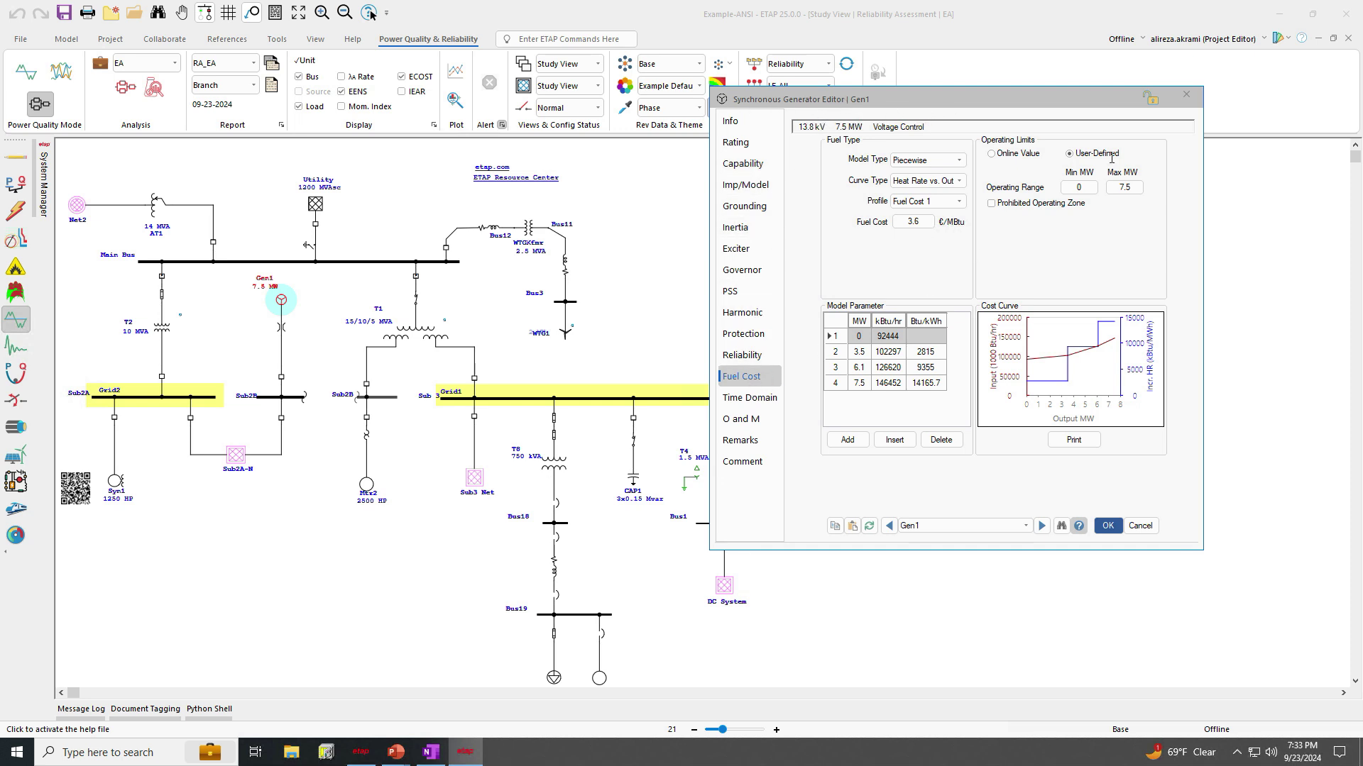
pyautogui.click(1185, 95)
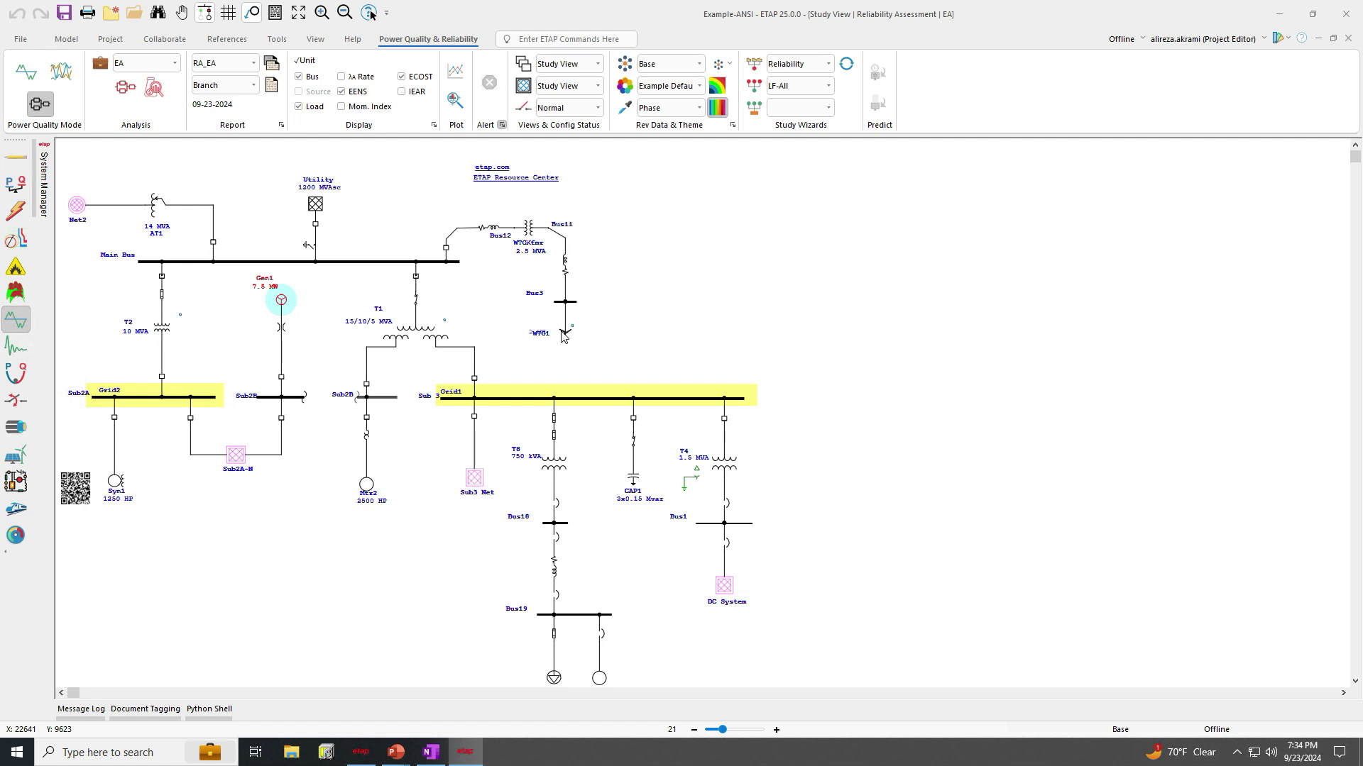
pyautogui.hotkey('alt', 'Tab')
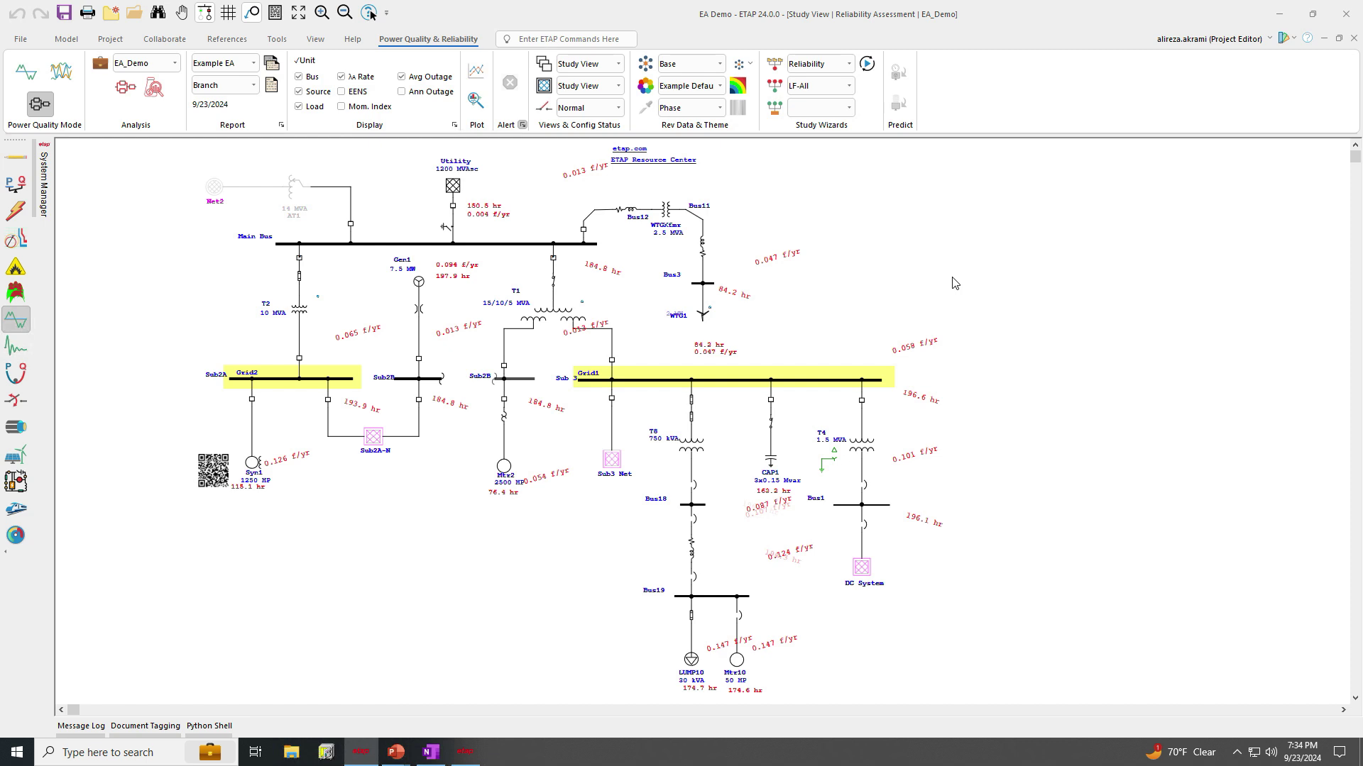